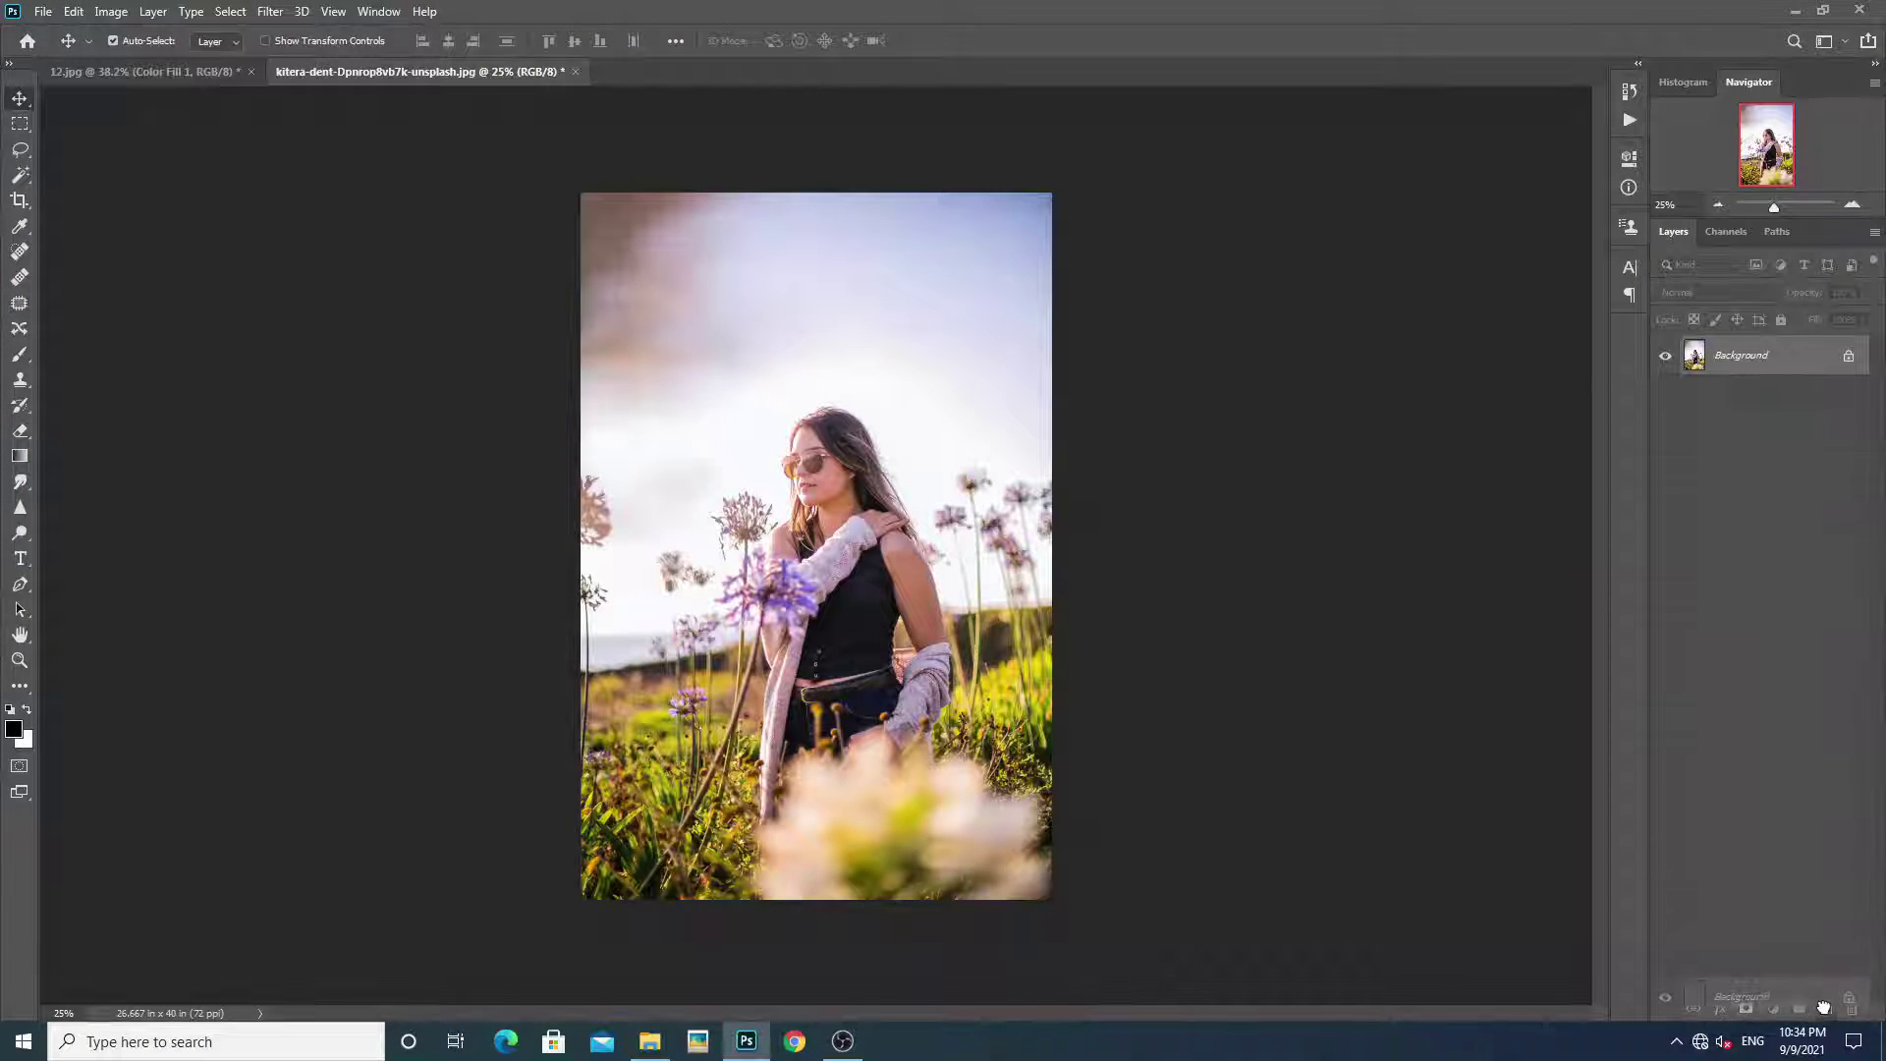
Duplicate the Background layer and convert Background copy into a smart object
{"action": "left_click_drag", "start_coordinate": [1818, 358], "coordinate": [1827, 1009]}
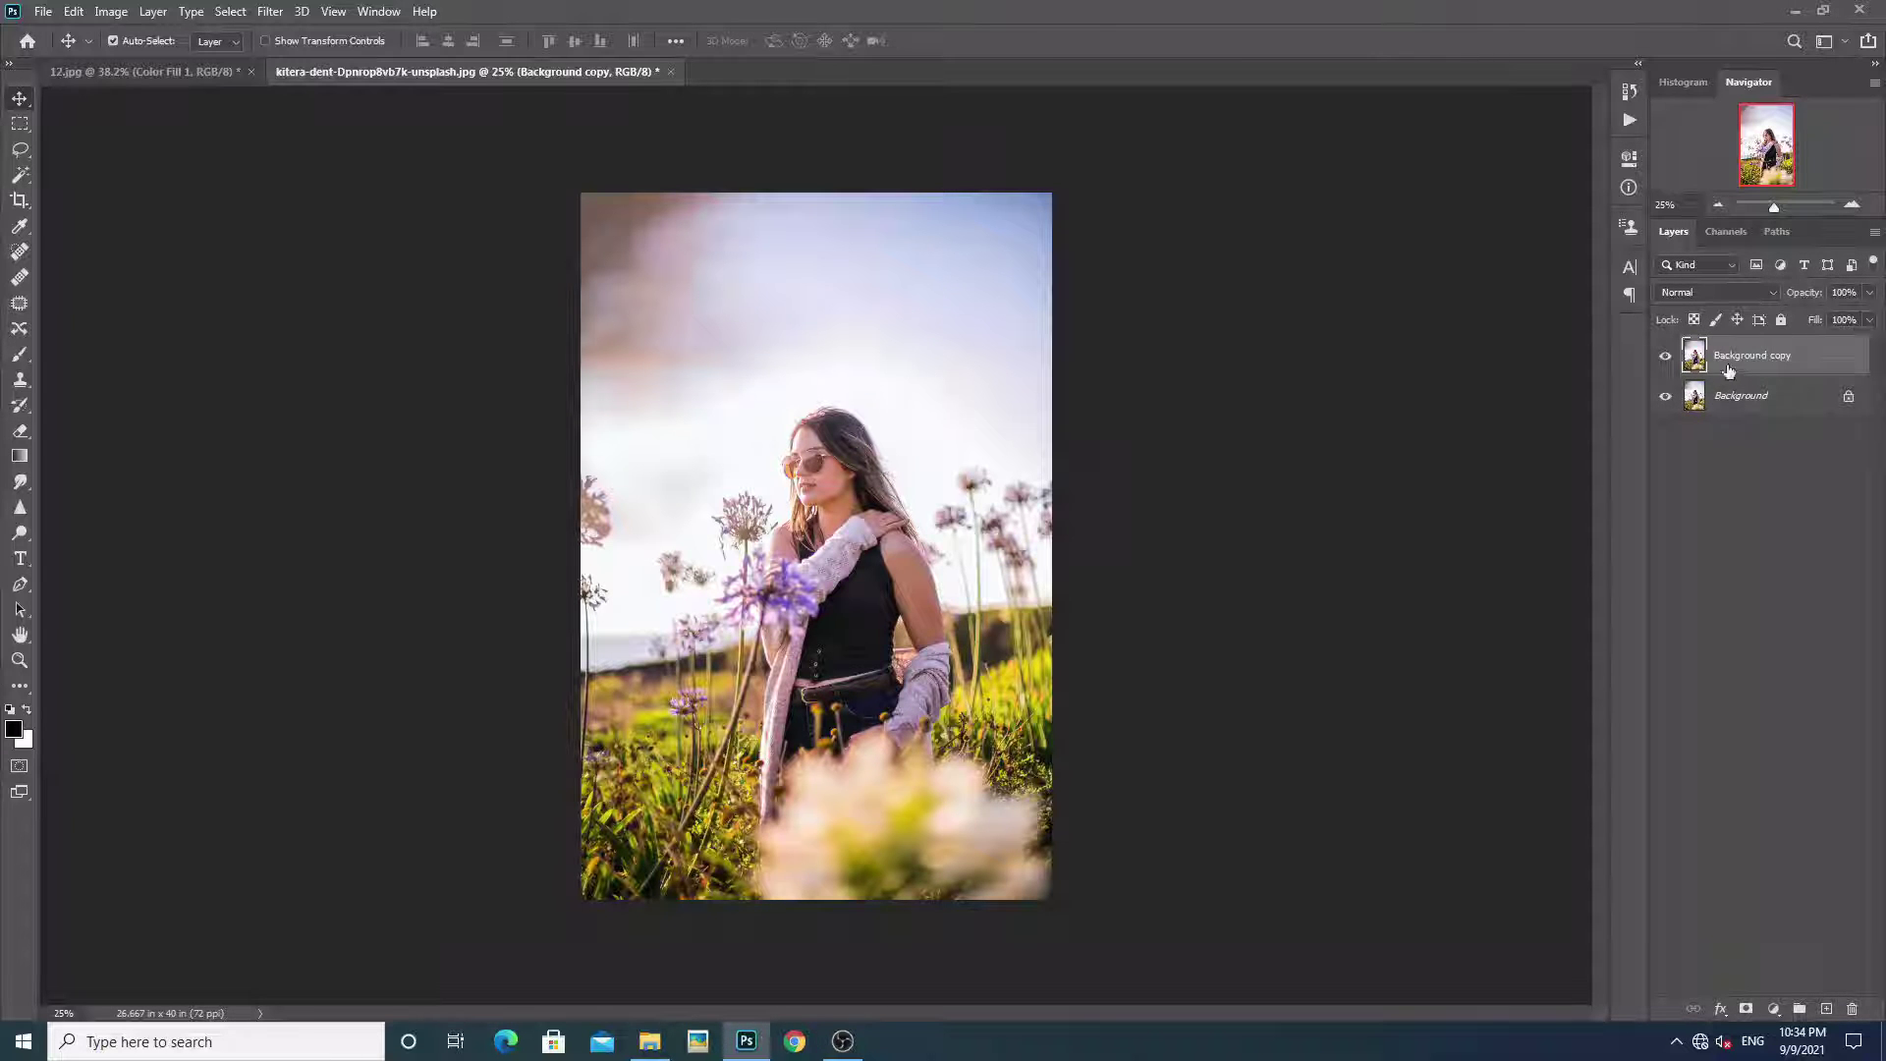
{"action": "right_click", "coordinate": [1788, 359]}
{"action": "left_click", "coordinate": [1660, 461]}
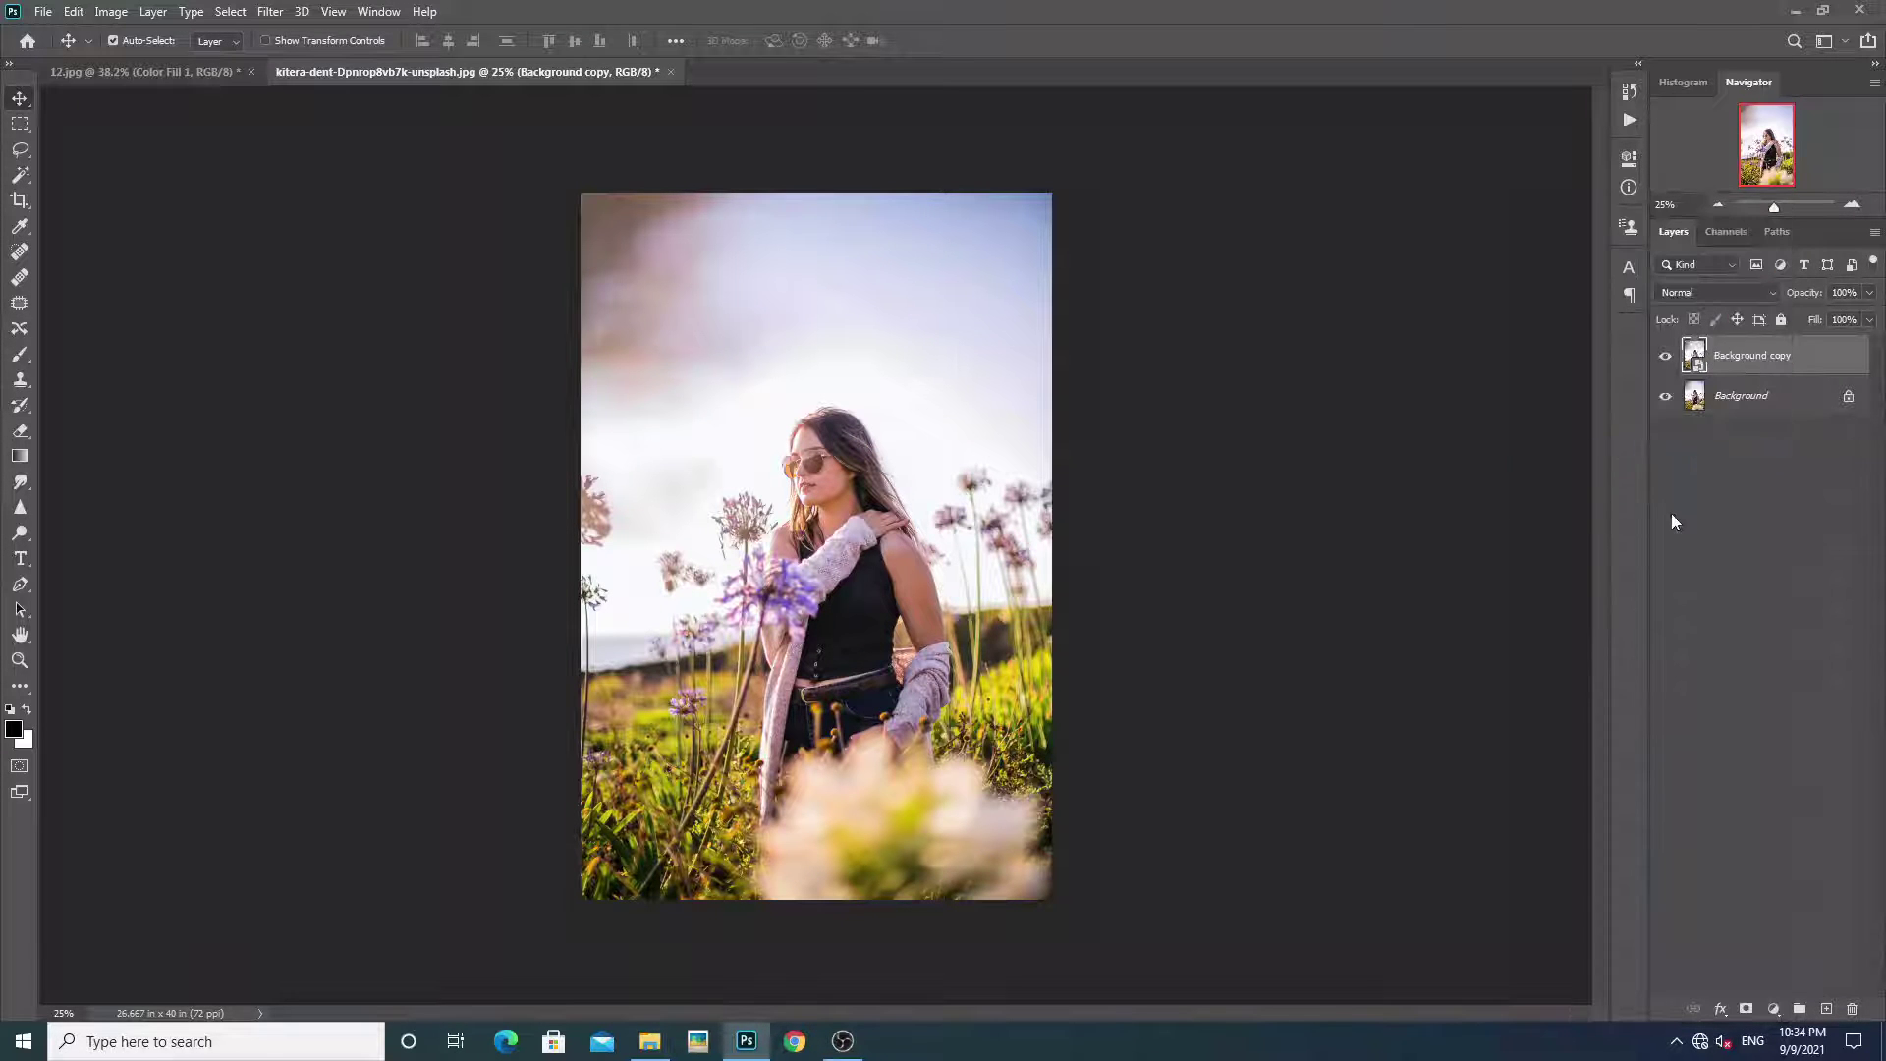
Open the Camera Raw Filter and warm the Temperature with a slight magenta Tint
{"action": "left_click", "coordinate": [270, 10]}
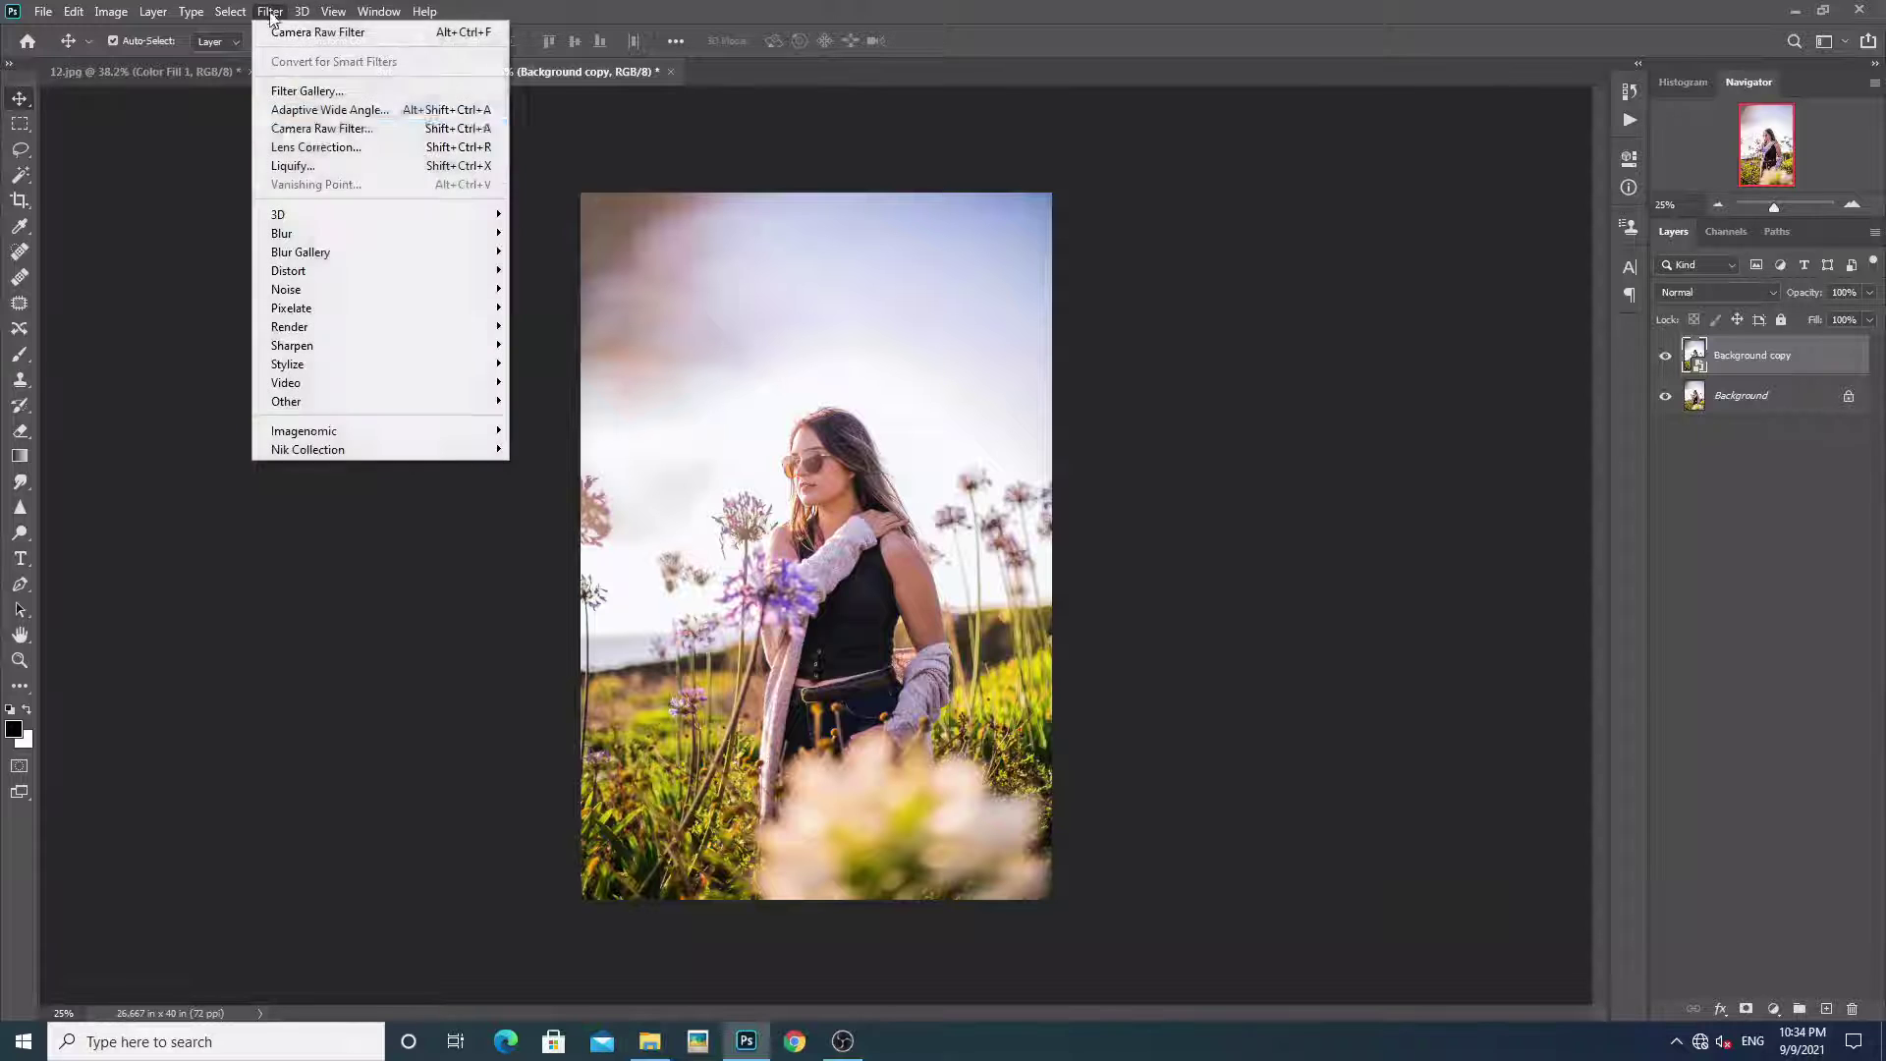
{"action": "left_click", "coordinate": [322, 128]}
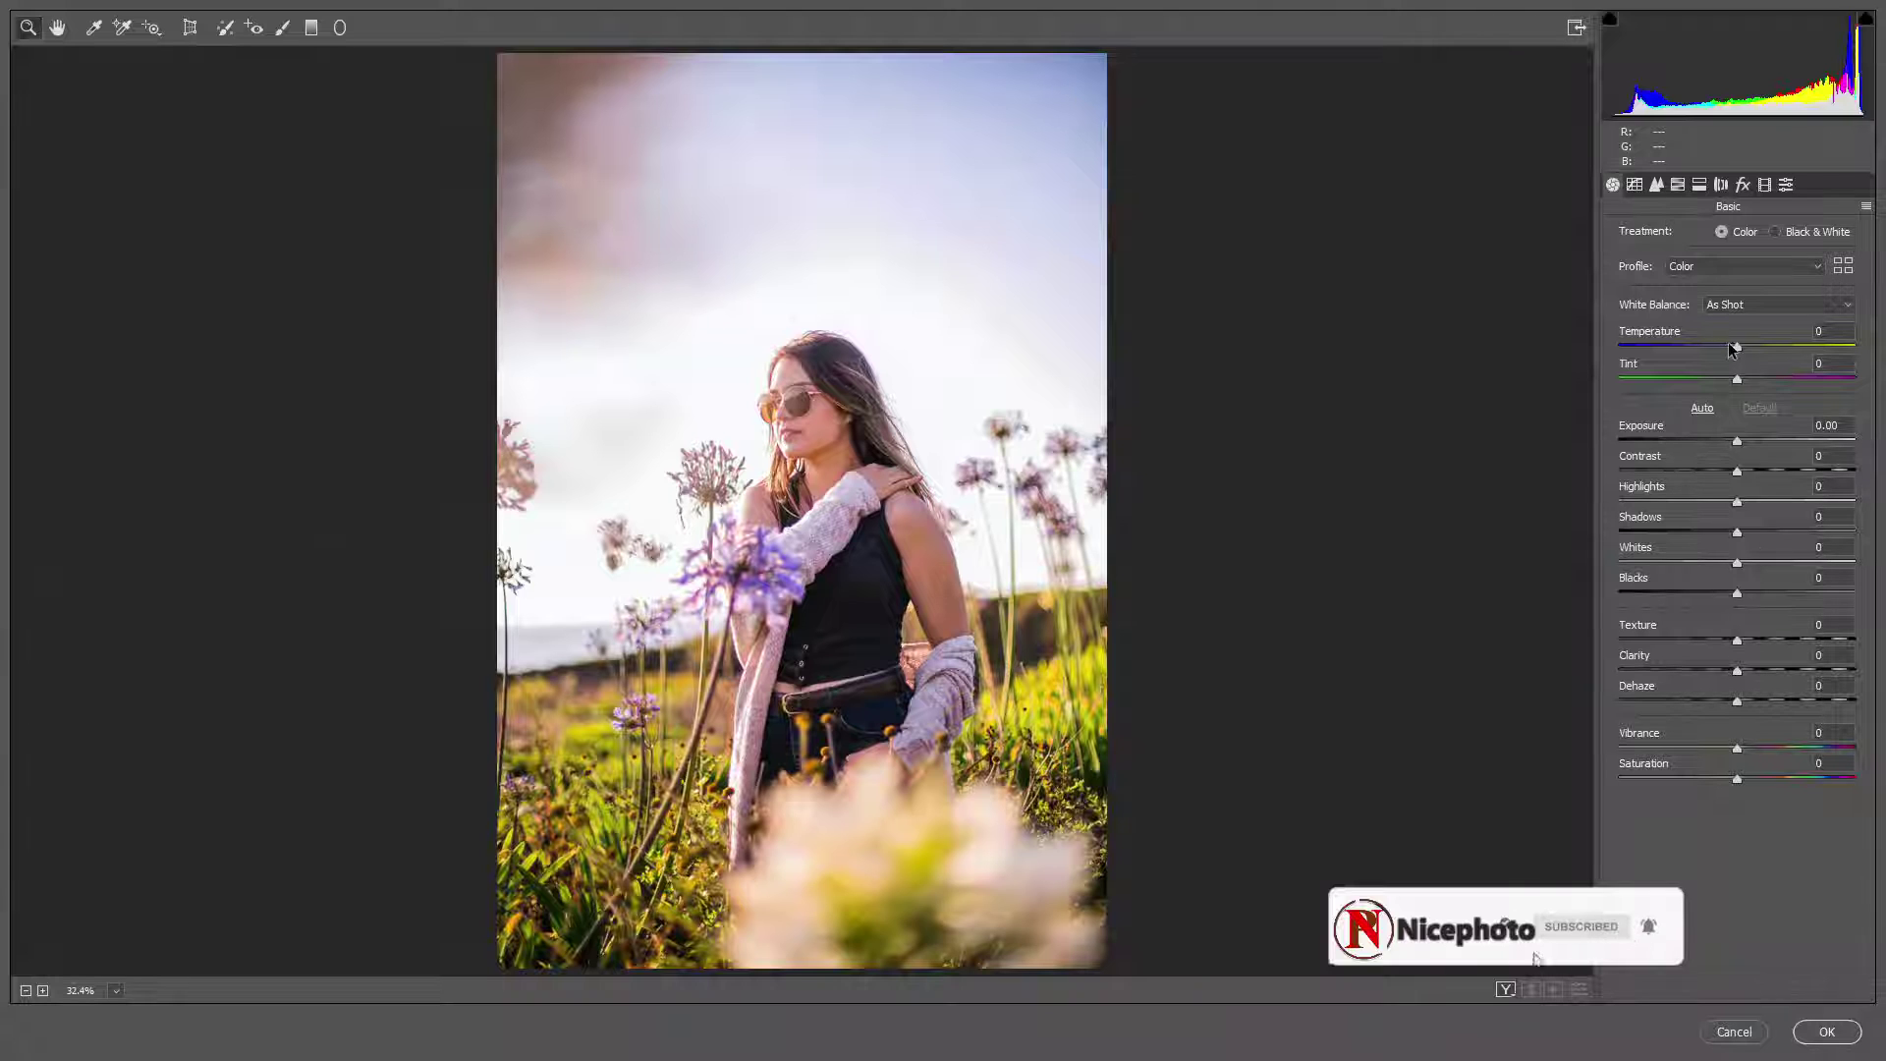
{"action": "mouse_move", "coordinate": [1738, 349]}
{"action": "left_mouse_down"}
{"action": "mouse_move", "coordinate": [1773, 344]}
{"action": "mouse_move", "coordinate": [1757, 349]}
{"action": "left_mouse_up"}
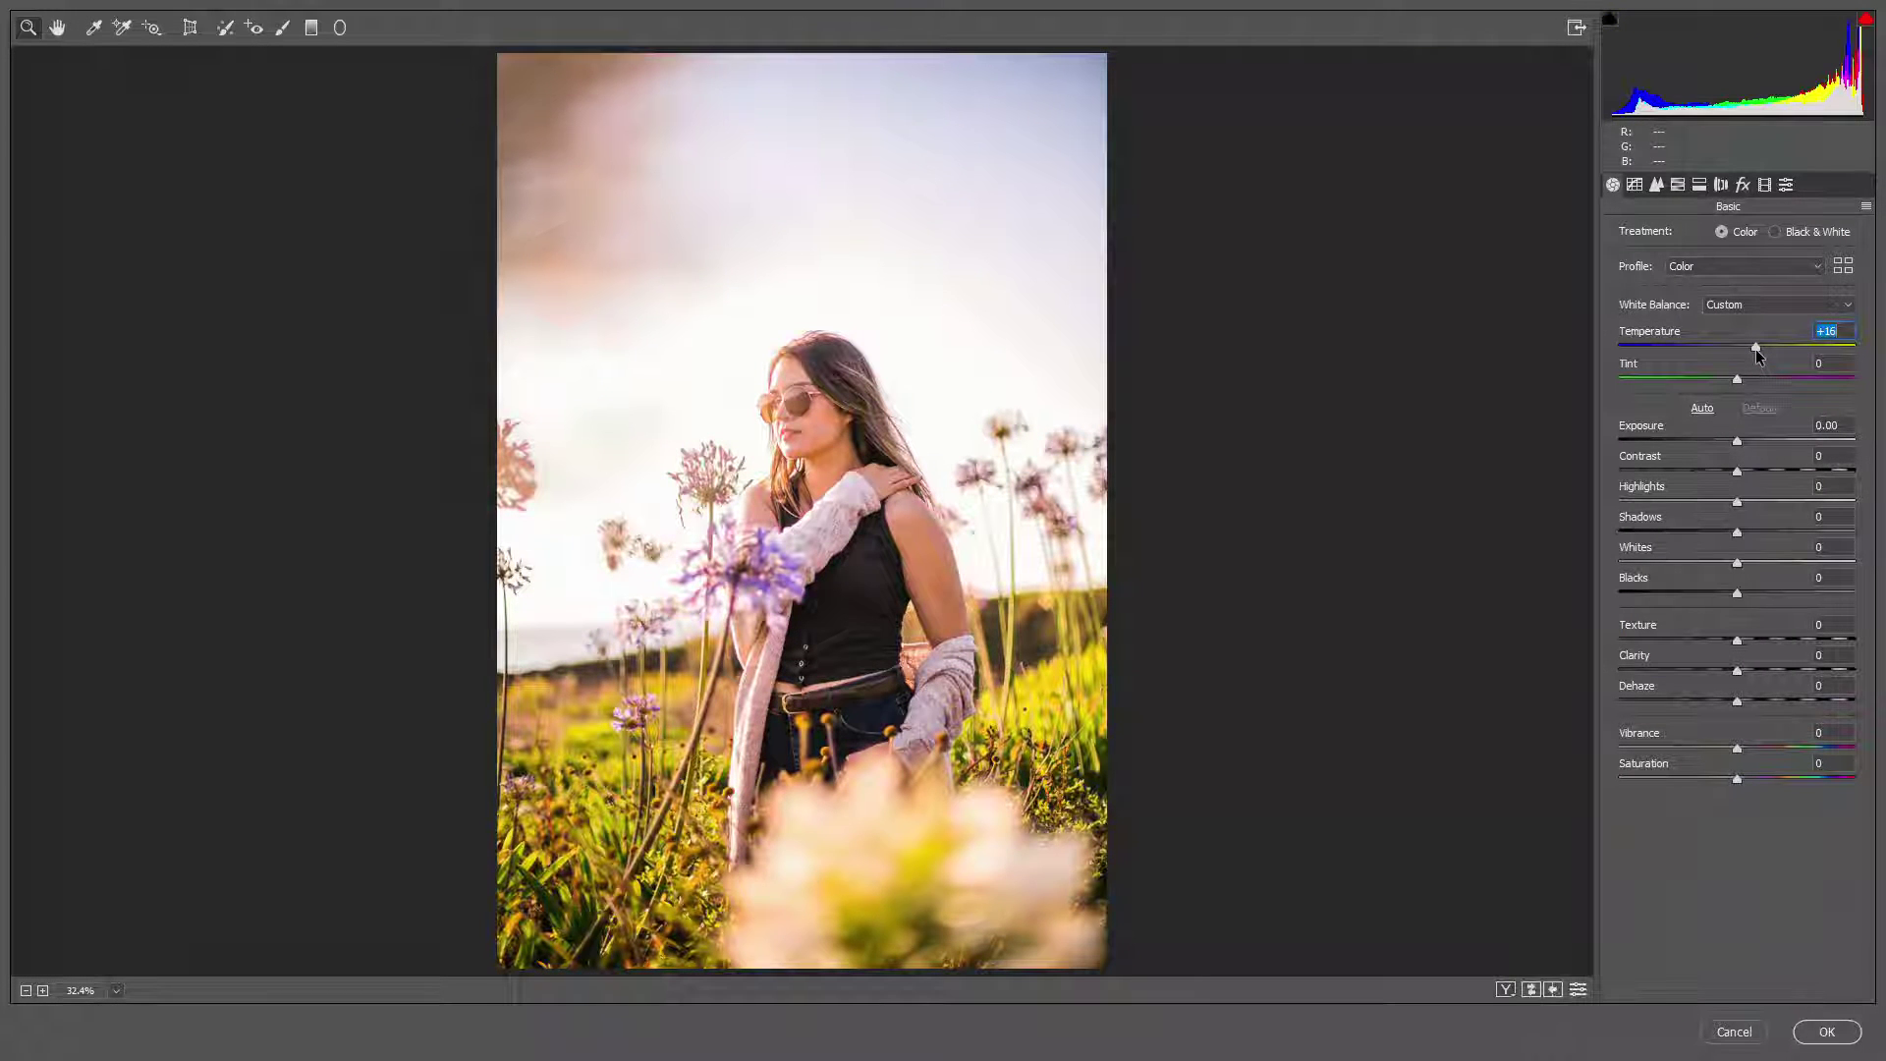
{"action": "left_click_drag", "start_coordinate": [1742, 379], "coordinate": [1754, 383]}
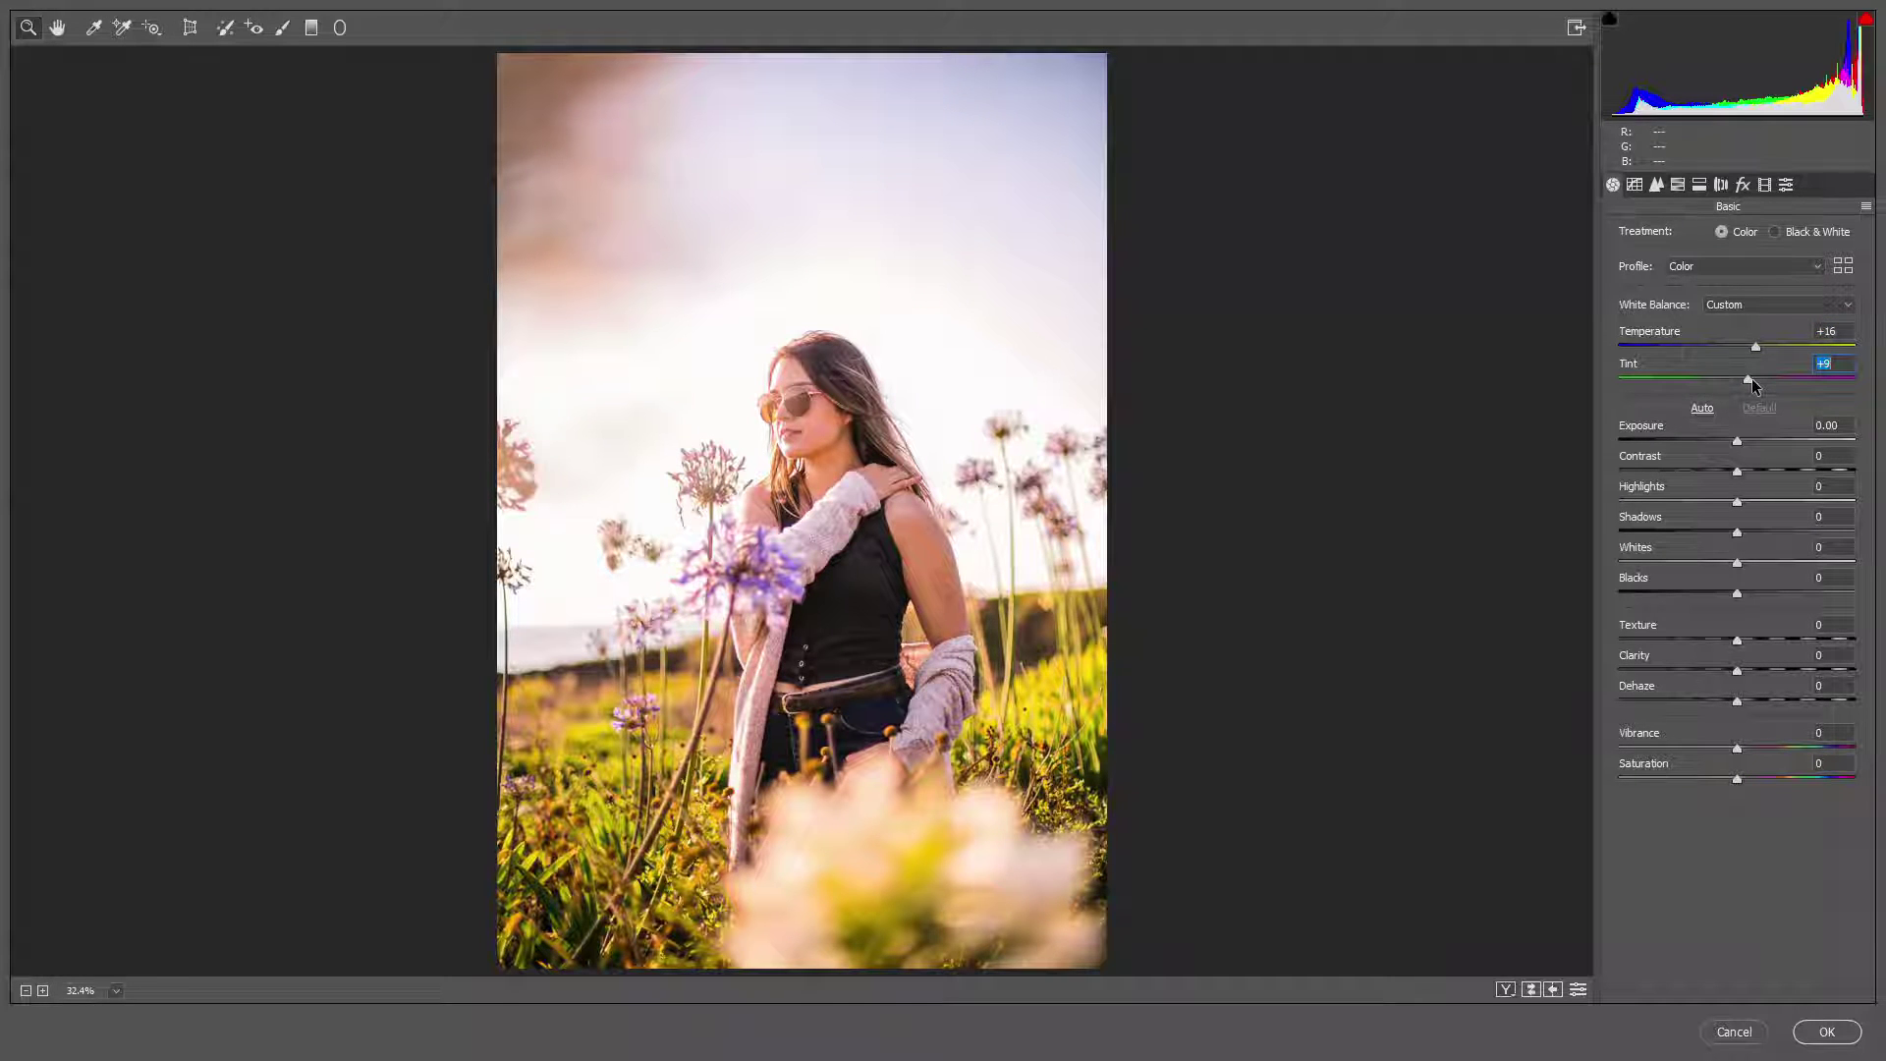
{"action": "left_click_drag", "start_coordinate": [1753, 380], "coordinate": [1749, 381]}
Increase Contrast, adjust Shadows and Whites/Blacks, and add a little Texture
{"action": "left_click_drag", "start_coordinate": [1737, 470], "coordinate": [1761, 469]}
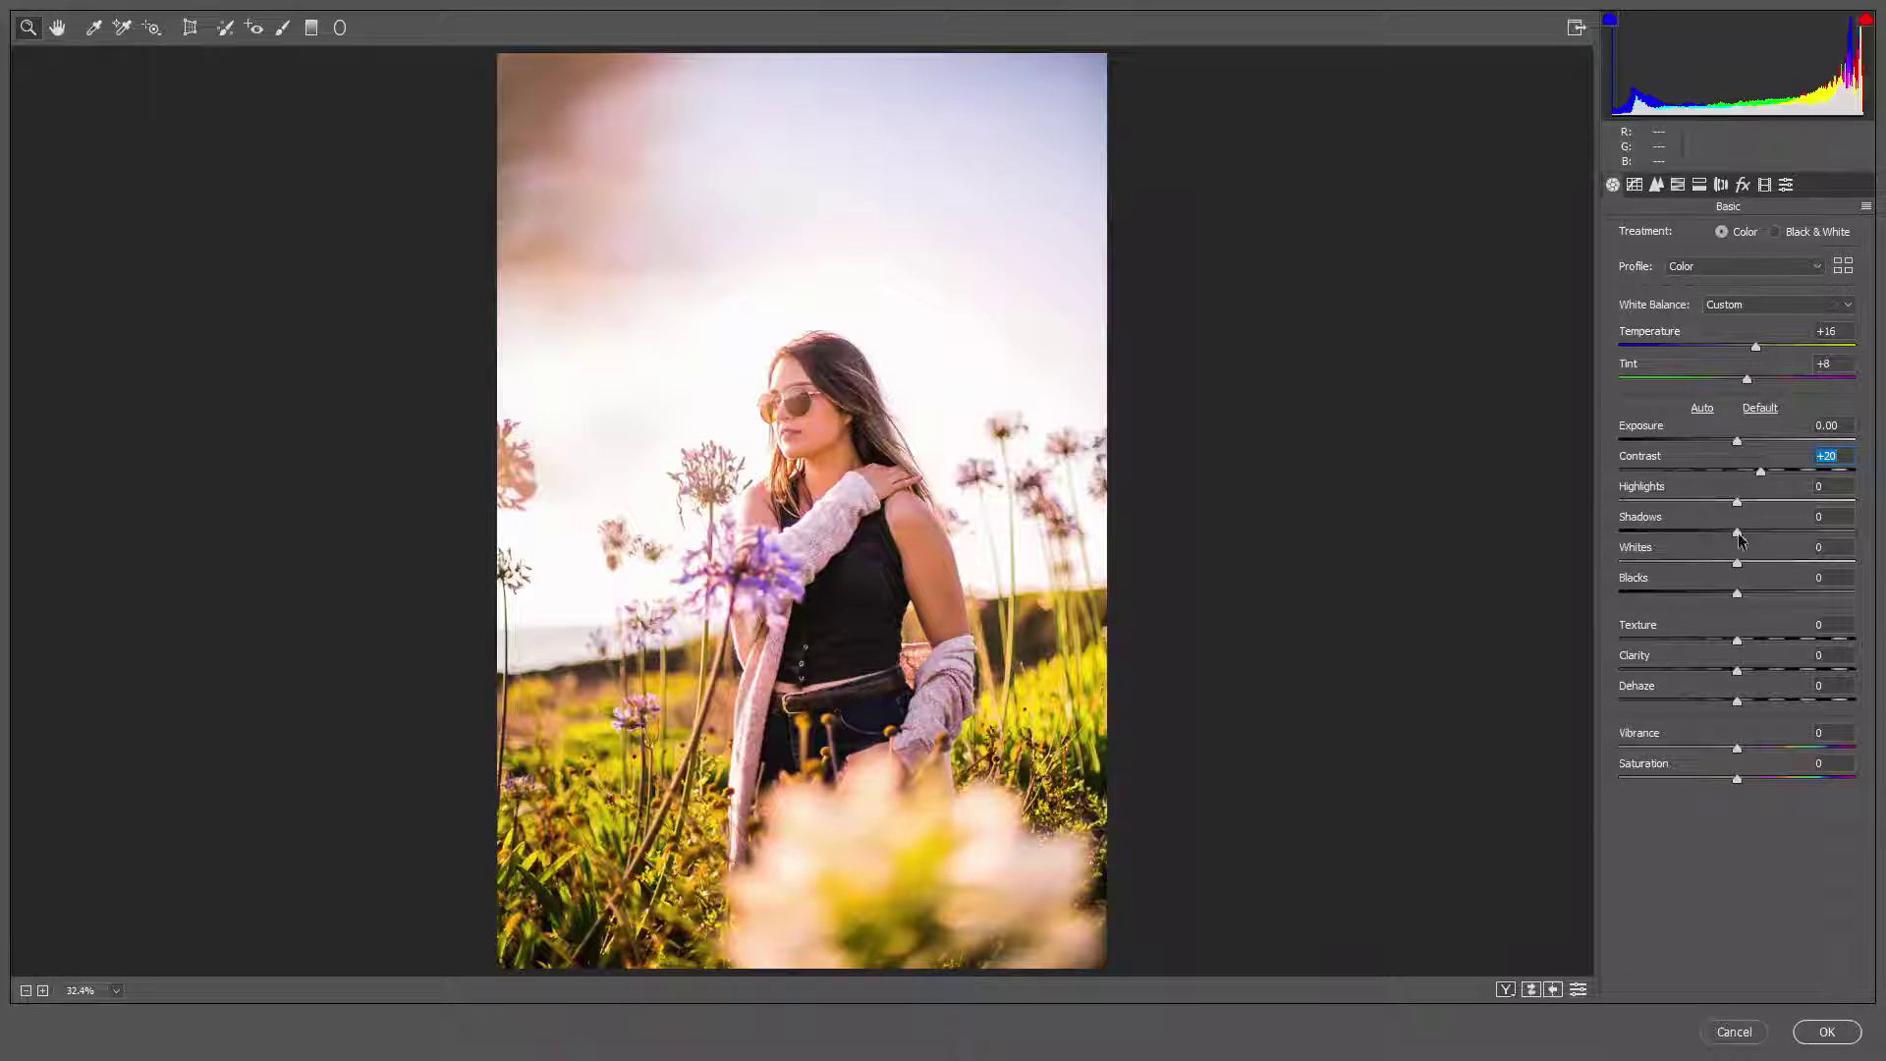
{"action": "mouse_move", "coordinate": [1737, 532]}
{"action": "left_mouse_down"}
{"action": "mouse_move", "coordinate": [1619, 534]}
{"action": "mouse_move", "coordinate": [1746, 533]}
{"action": "mouse_move", "coordinate": [1692, 503]}
{"action": "left_mouse_up"}
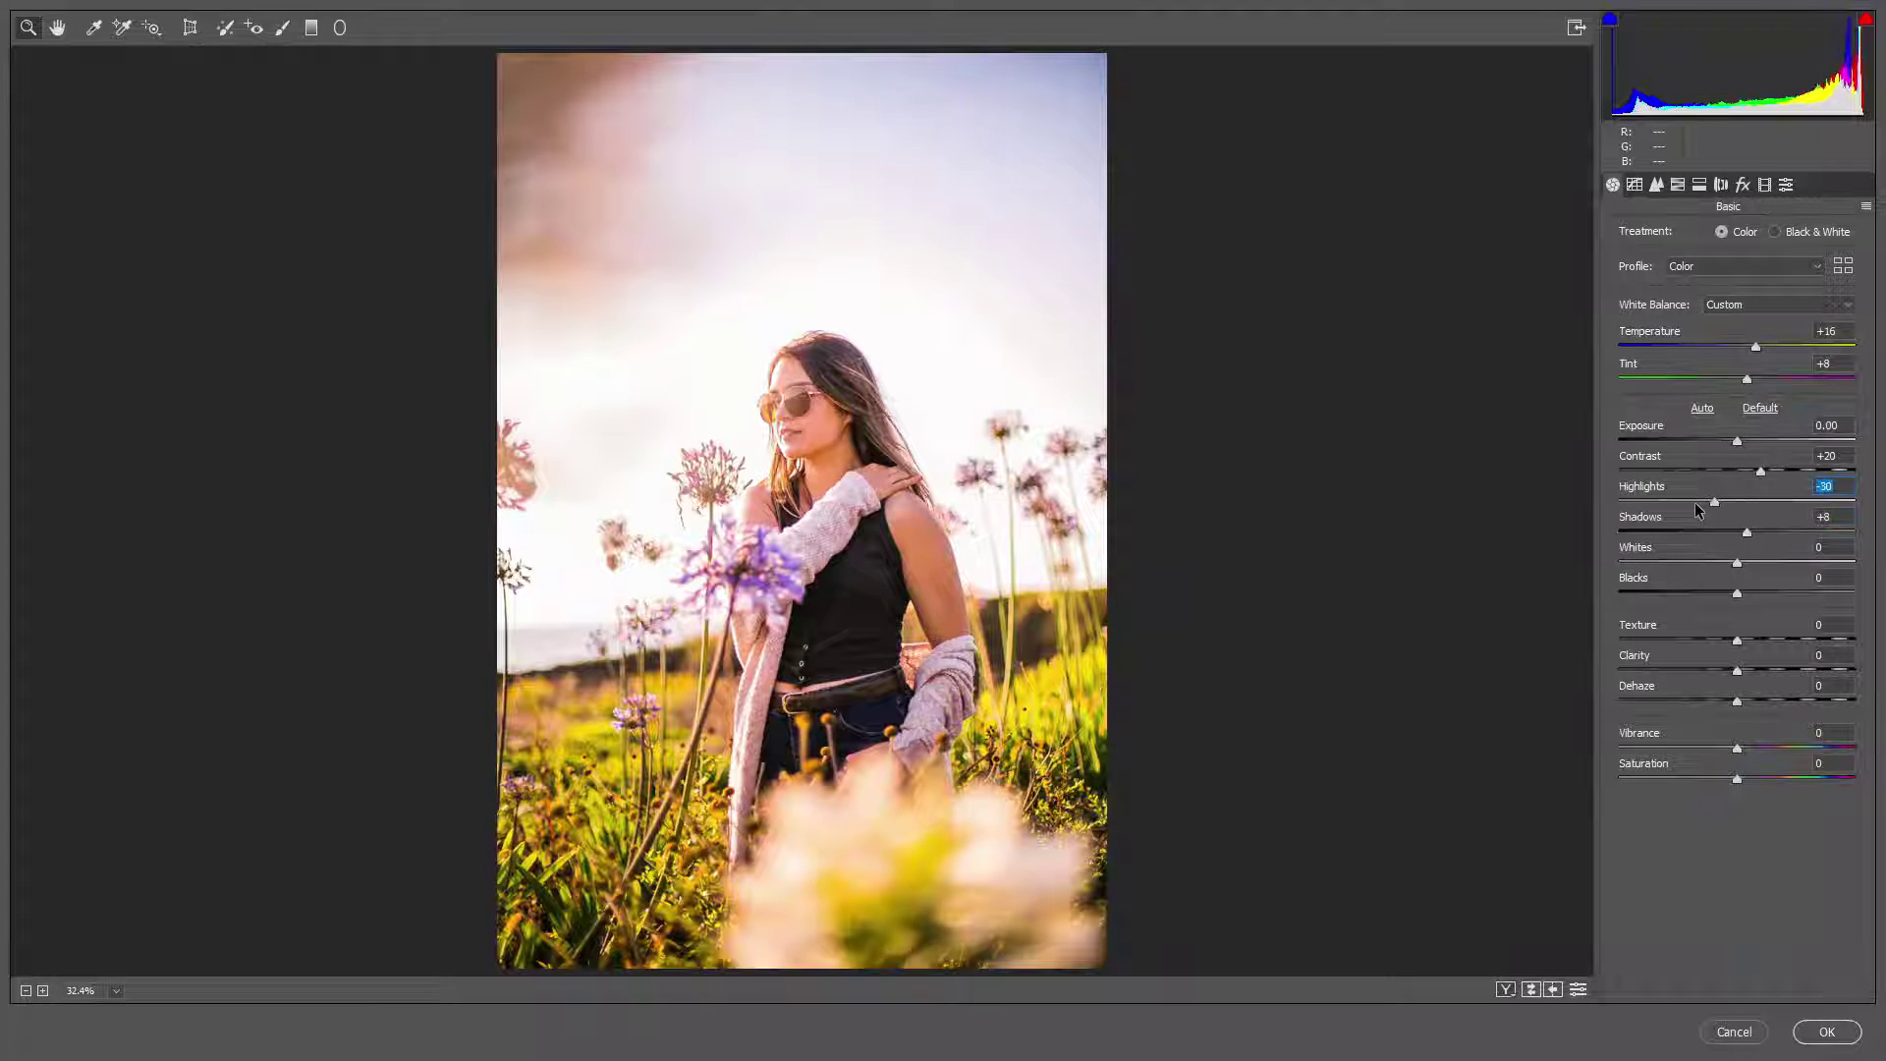
{"action": "mouse_move", "coordinate": [1737, 562]}
{"action": "left_mouse_down"}
{"action": "mouse_move", "coordinate": [1713, 562]}
{"action": "mouse_move", "coordinate": [1764, 595]}
{"action": "mouse_move", "coordinate": [1752, 533]}
{"action": "left_mouse_up"}
{"action": "mouse_move", "coordinate": [1733, 638]}
{"action": "left_mouse_down"}
{"action": "mouse_move", "coordinate": [1754, 640]}
{"action": "mouse_move", "coordinate": [1742, 670]}
{"action": "mouse_move", "coordinate": [1751, 615]}
{"action": "mouse_move", "coordinate": [1733, 646]}
{"action": "left_mouse_up"}
{"action": "left_click", "coordinate": [1656, 184]}
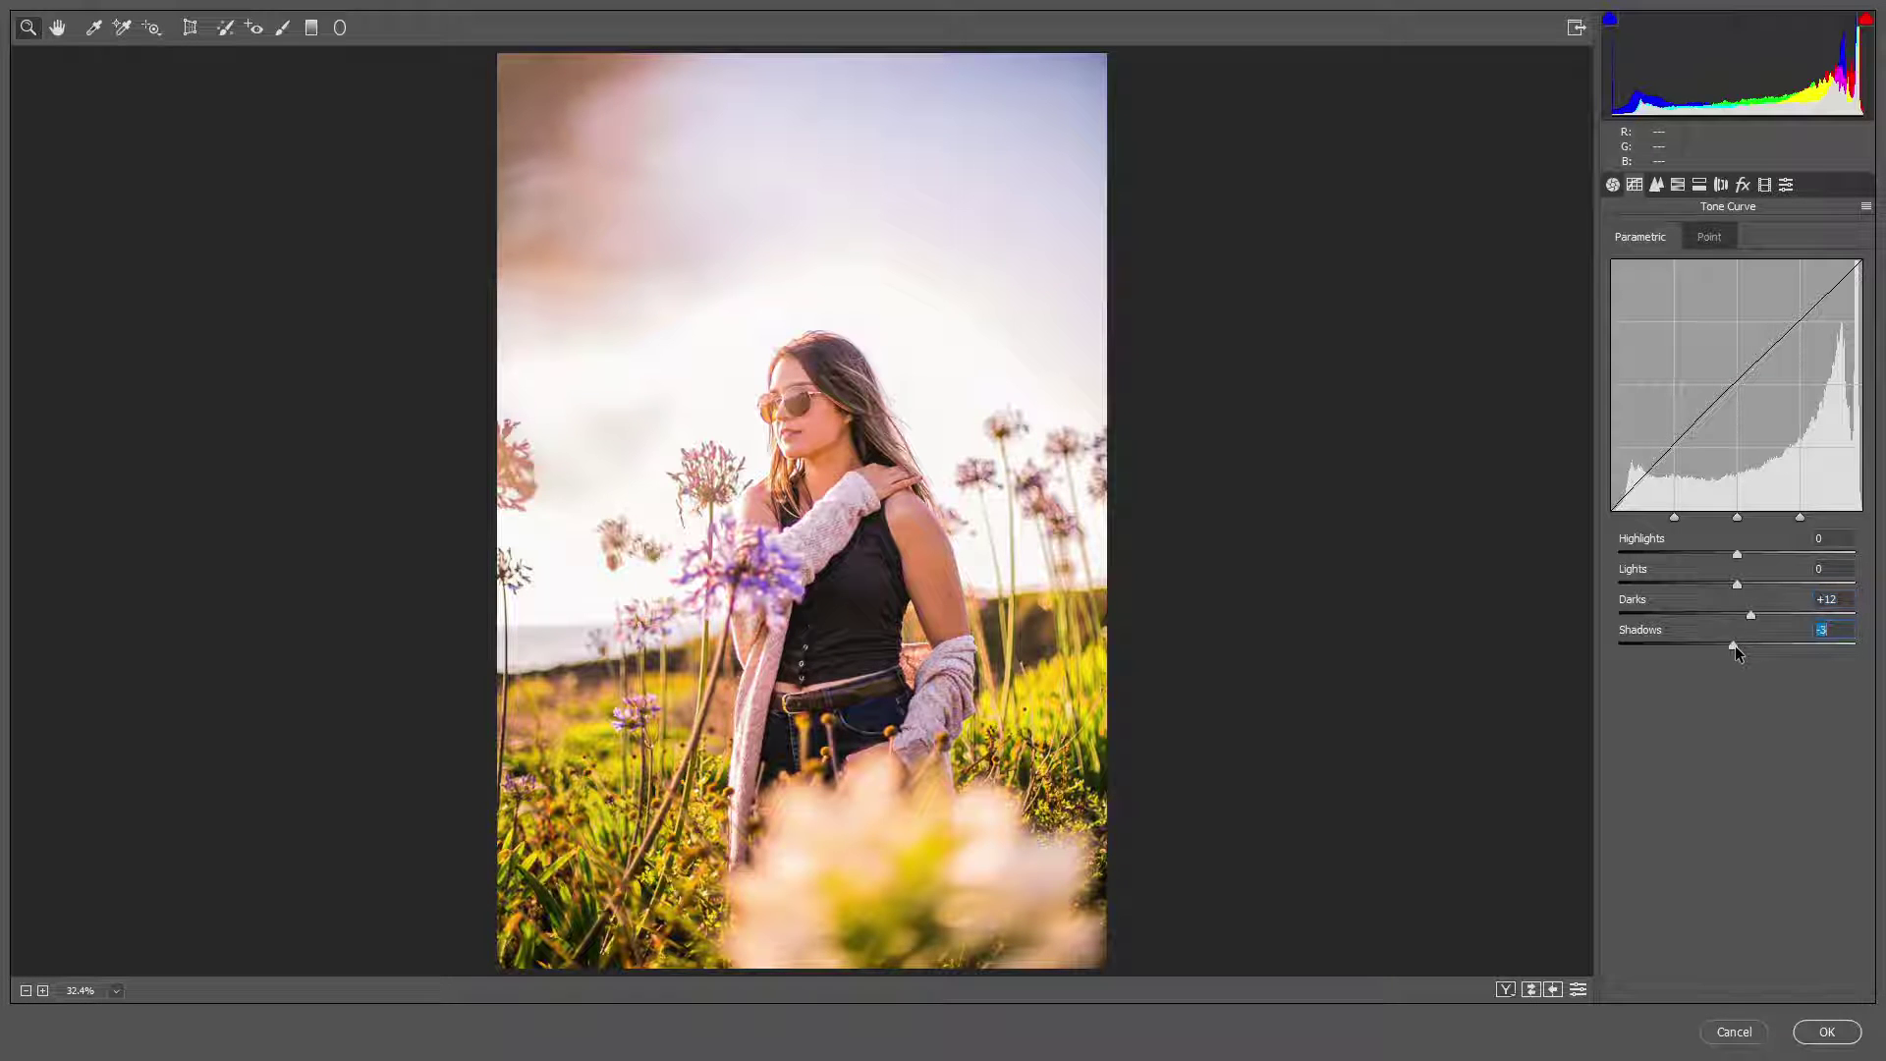
{"action": "left_click", "coordinate": [1678, 185]}
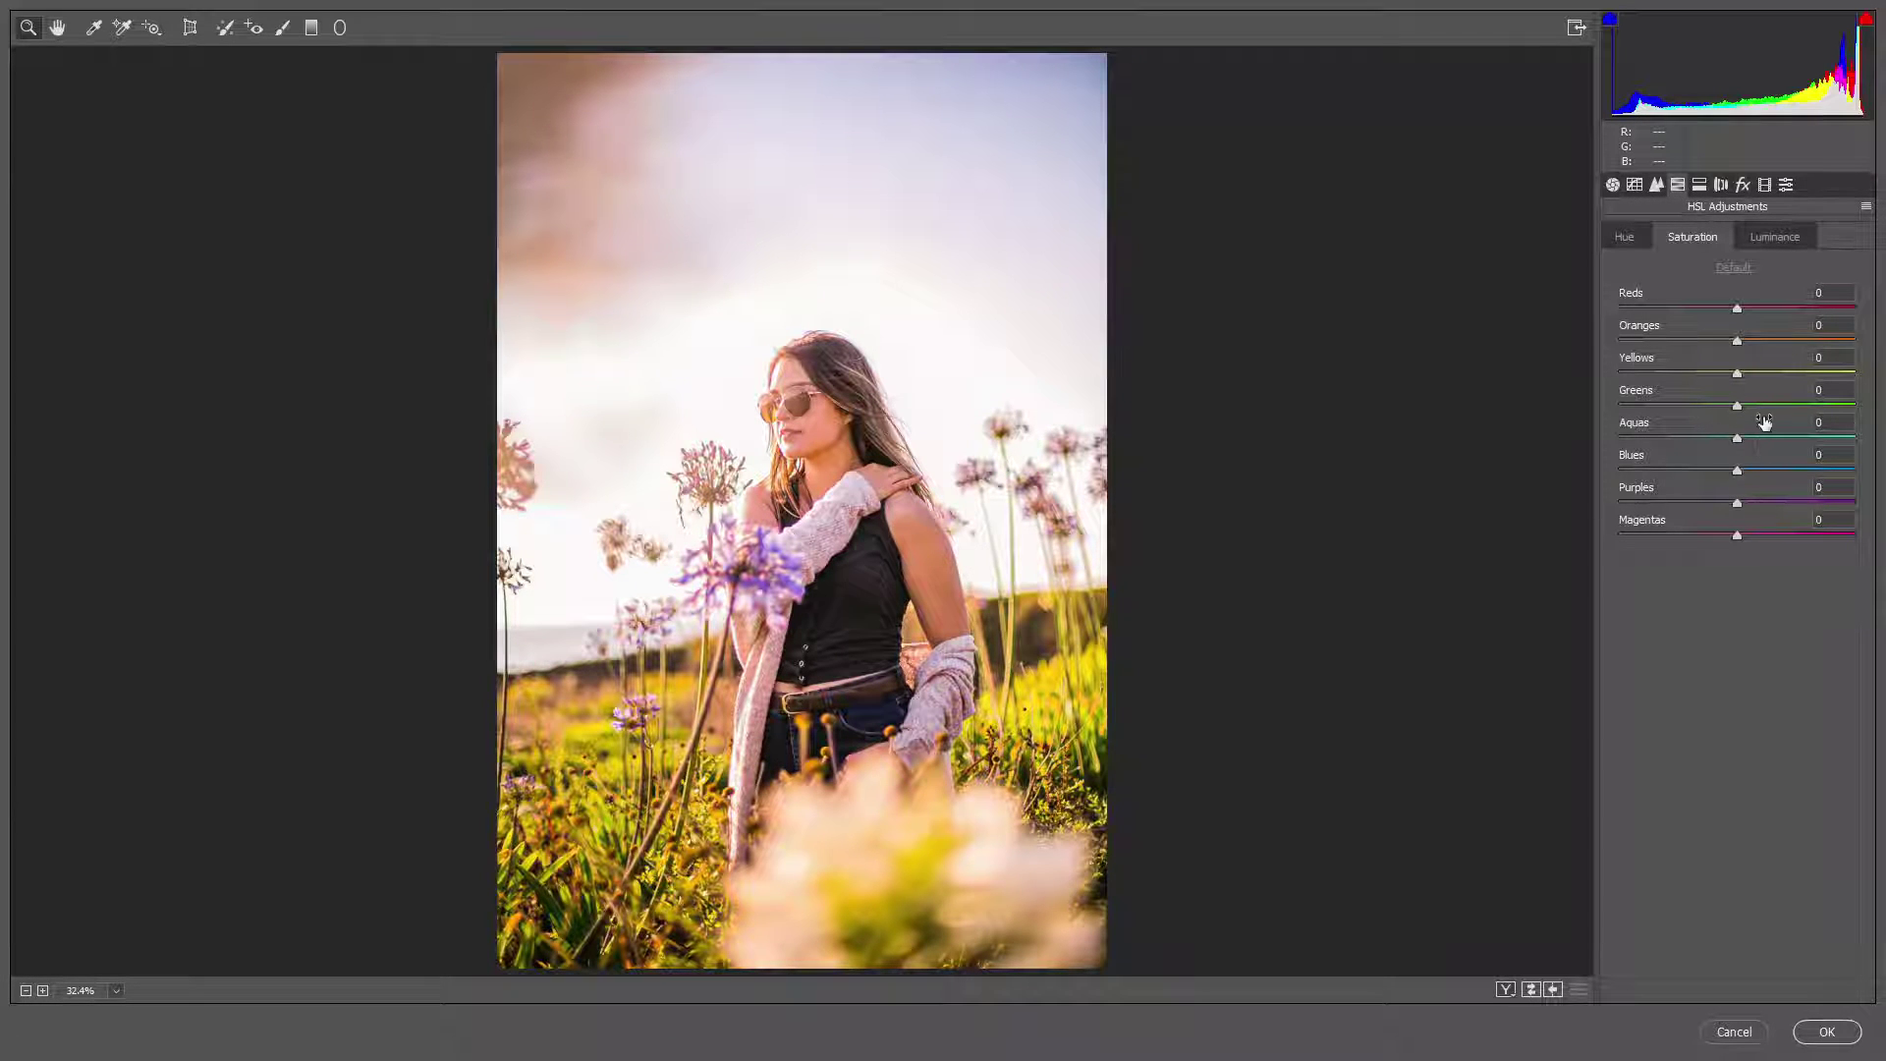
Desaturate the Aquas and Greens, then shift the Yellows and Oranges hue so the grass turns orange
{"action": "left_click_drag", "start_coordinate": [1759, 423], "coordinate": [1710, 422]}
{"action": "mouse_move", "coordinate": [1703, 406]}
{"action": "left_mouse_down"}
{"action": "mouse_move", "coordinate": [1680, 411]}
{"action": "mouse_move", "coordinate": [1753, 376]}
{"action": "left_mouse_up"}
{"action": "left_click", "coordinate": [1624, 236]}
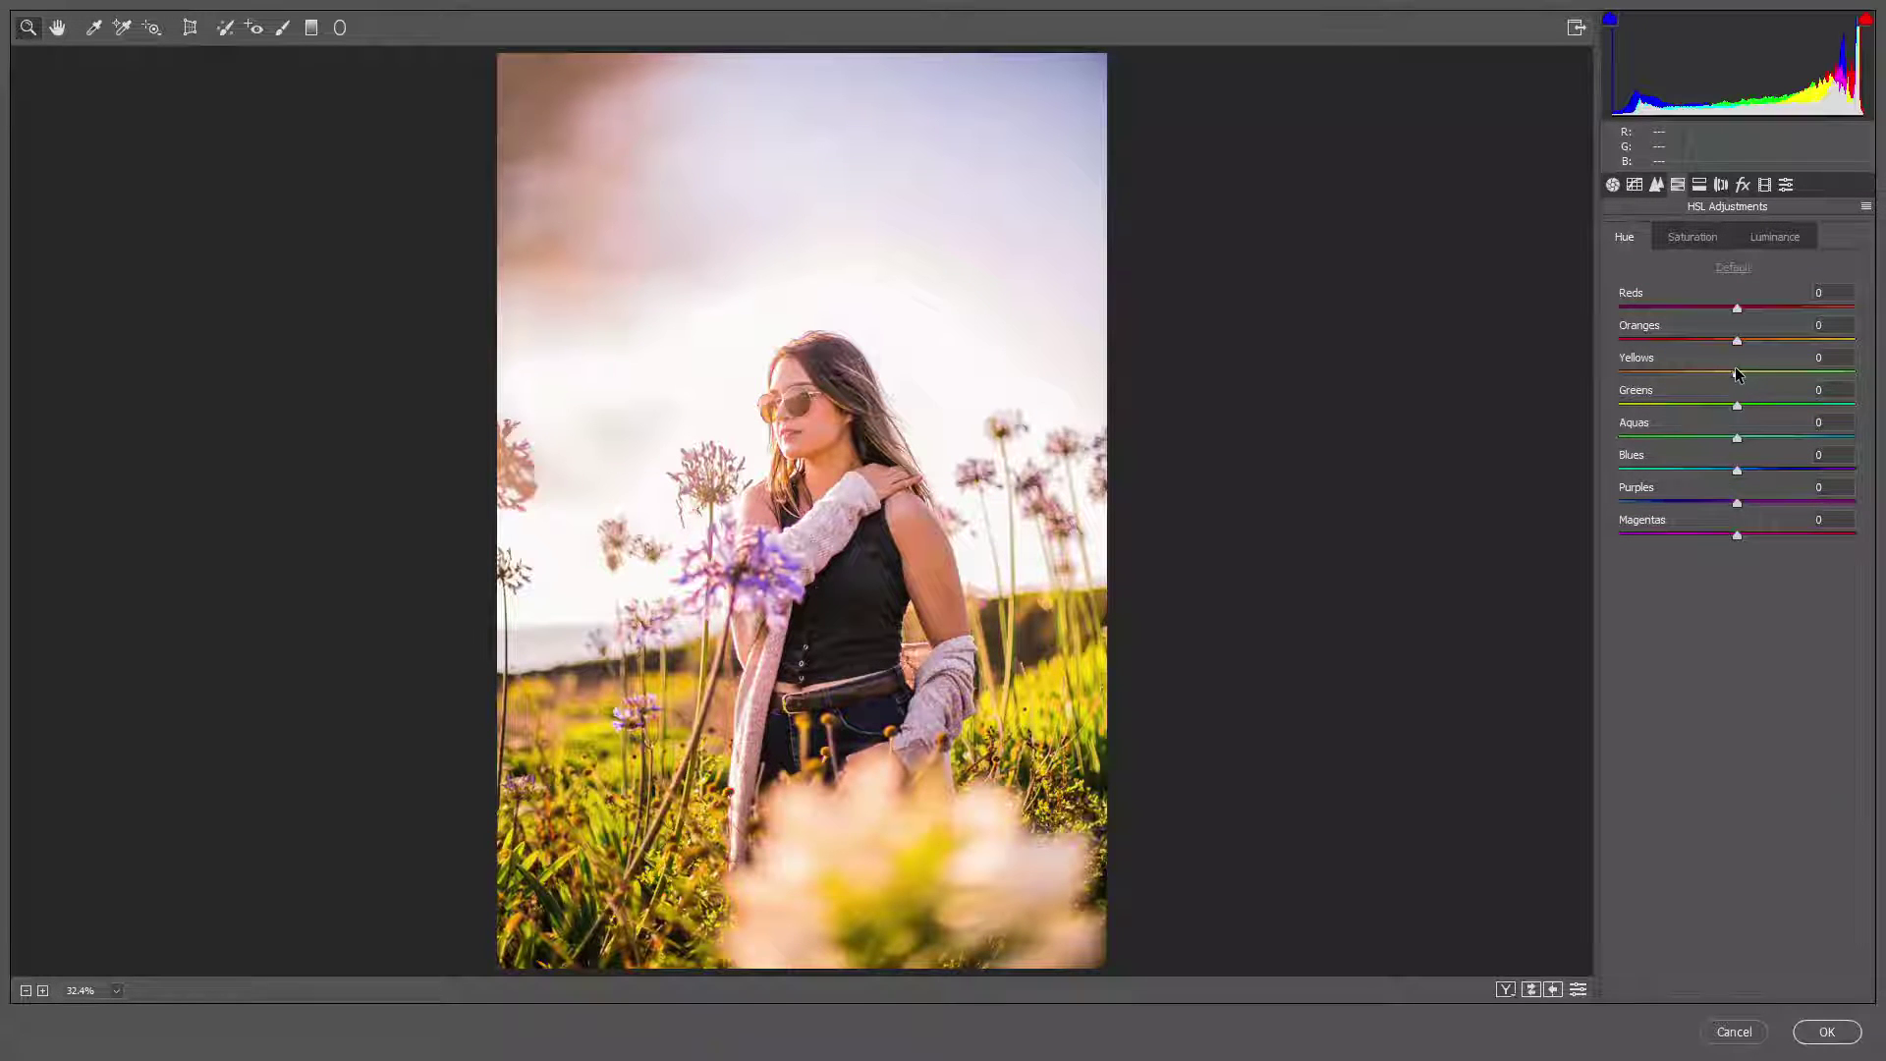
{"action": "left_click_drag", "start_coordinate": [1737, 374], "coordinate": [1629, 387]}
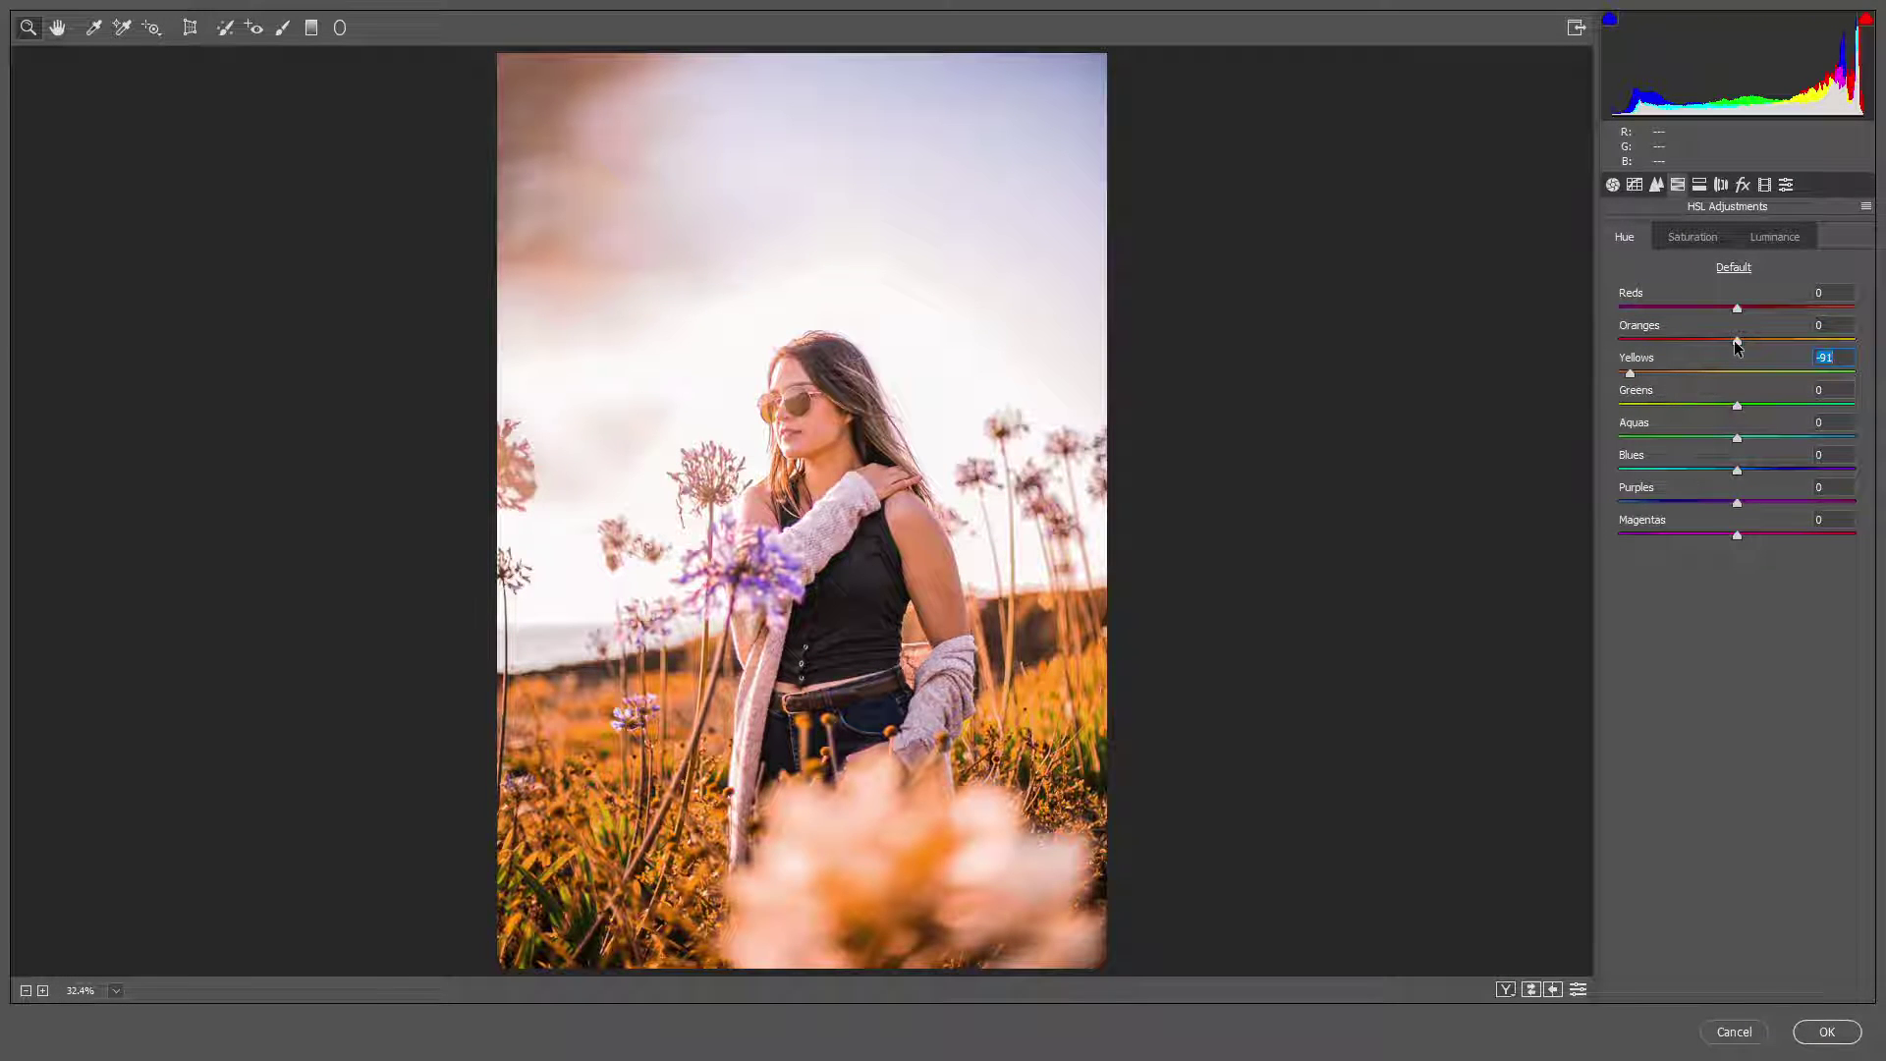
{"action": "mouse_move", "coordinate": [1735, 342]}
{"action": "left_mouse_down"}
{"action": "mouse_move", "coordinate": [1719, 342]}
{"action": "mouse_move", "coordinate": [1758, 343]}
{"action": "left_mouse_up"}
Brighten the Oranges, darken the Blues' luminance, and boost Blues saturation
{"action": "left_click", "coordinate": [1764, 239]}
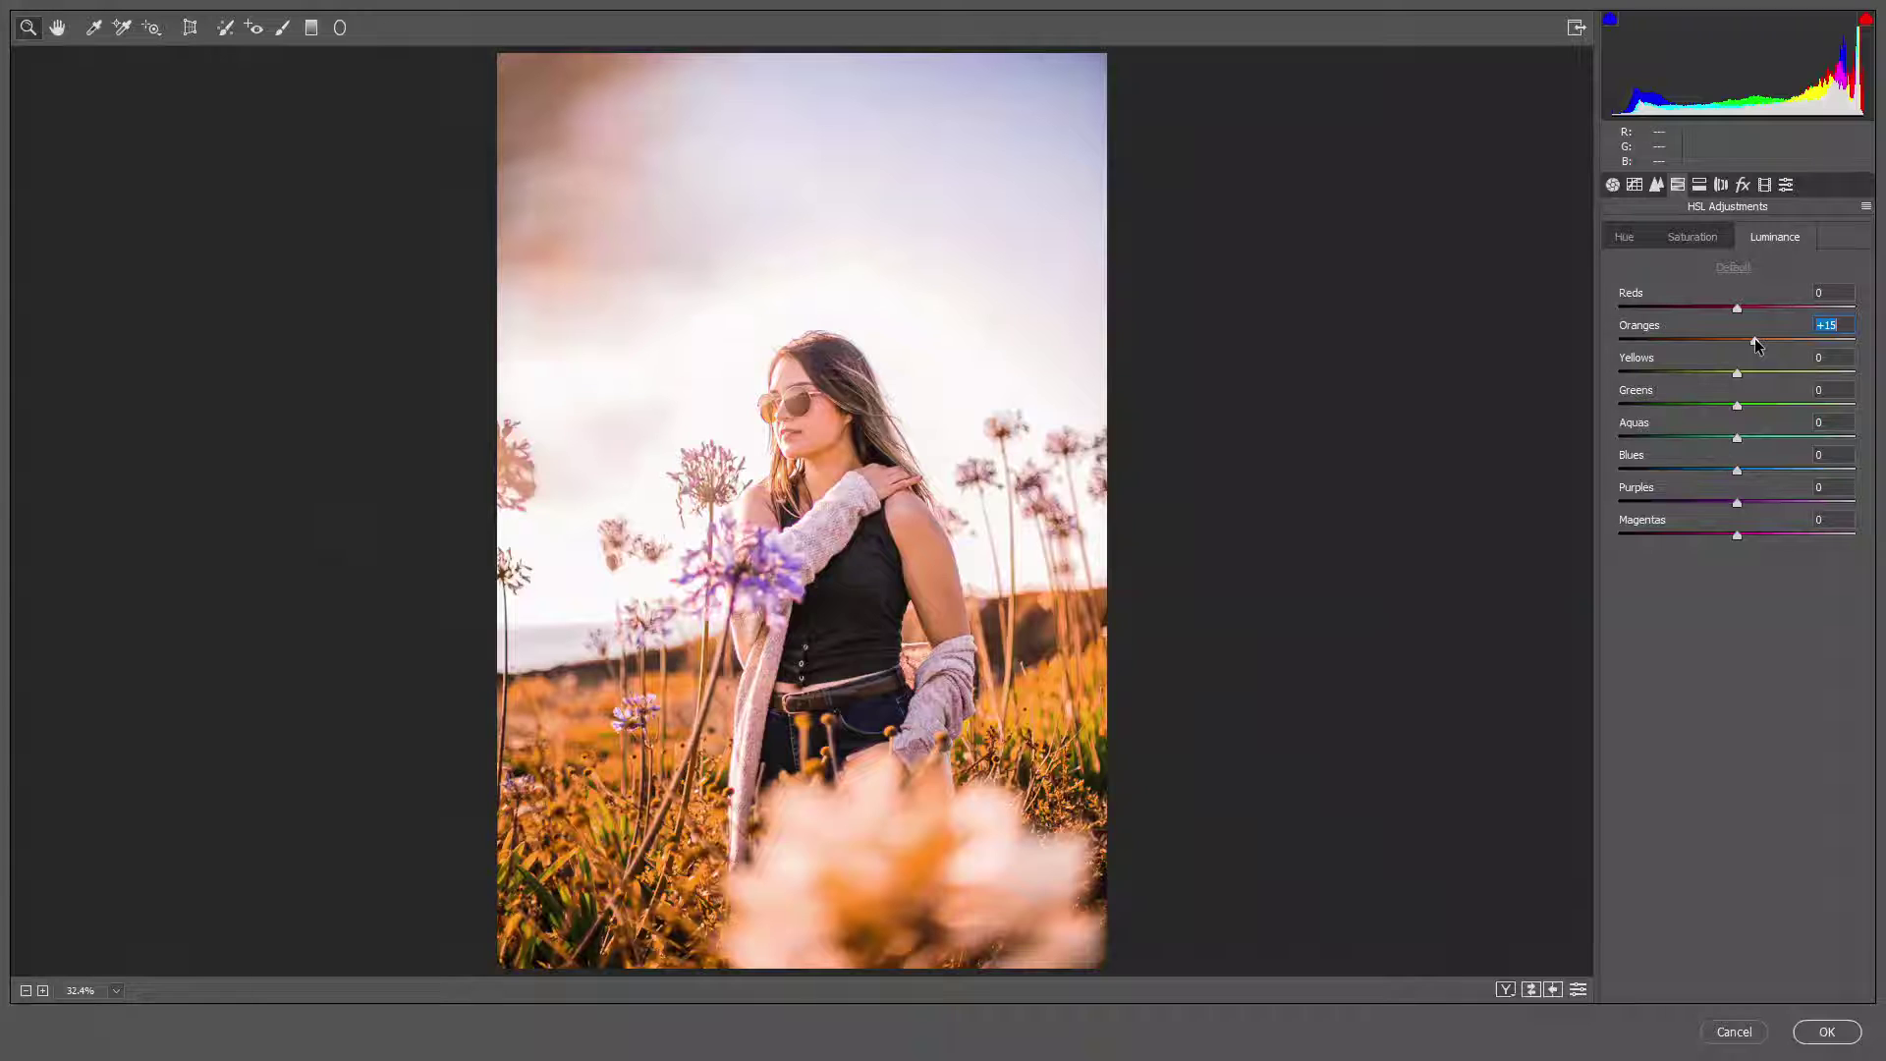
{"action": "mouse_move", "coordinate": [1737, 470]}
{"action": "left_mouse_down"}
{"action": "mouse_move", "coordinate": [1790, 480]}
{"action": "mouse_move", "coordinate": [1704, 475]}
{"action": "left_mouse_up"}
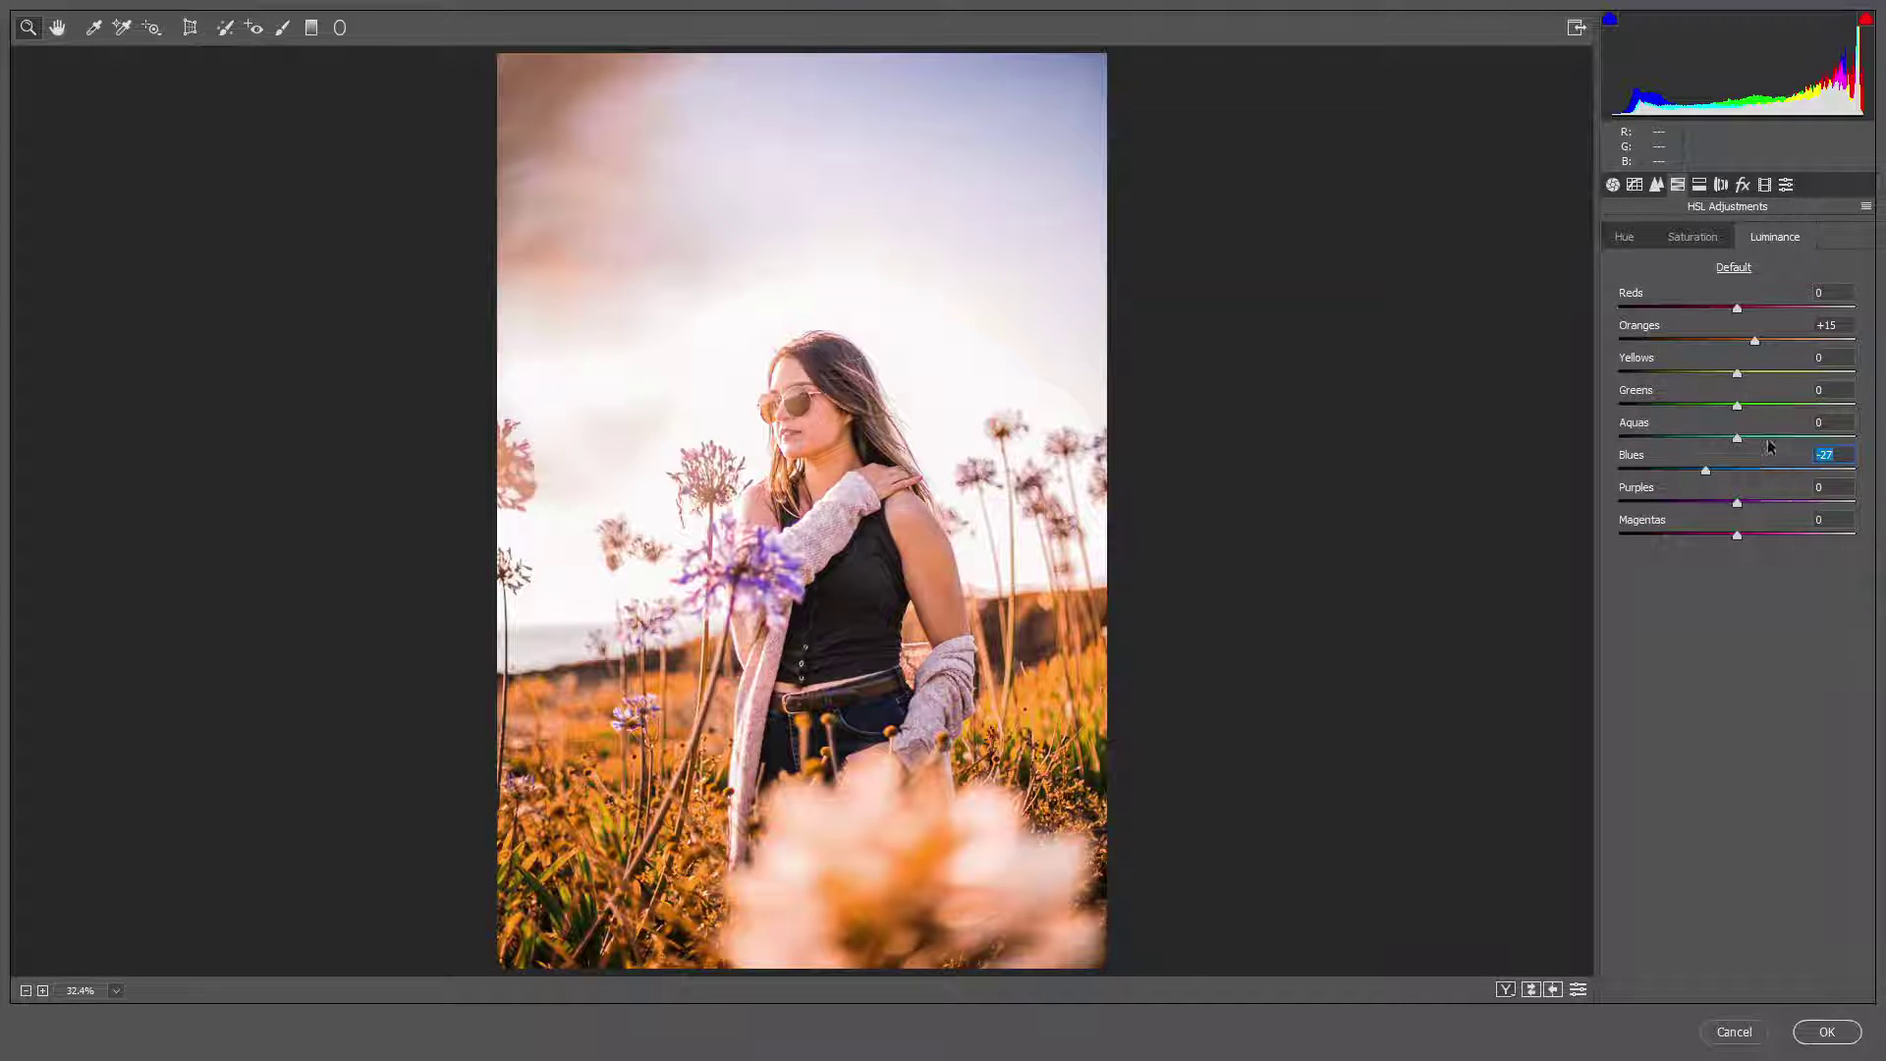
{"action": "left_click", "coordinate": [1692, 238]}
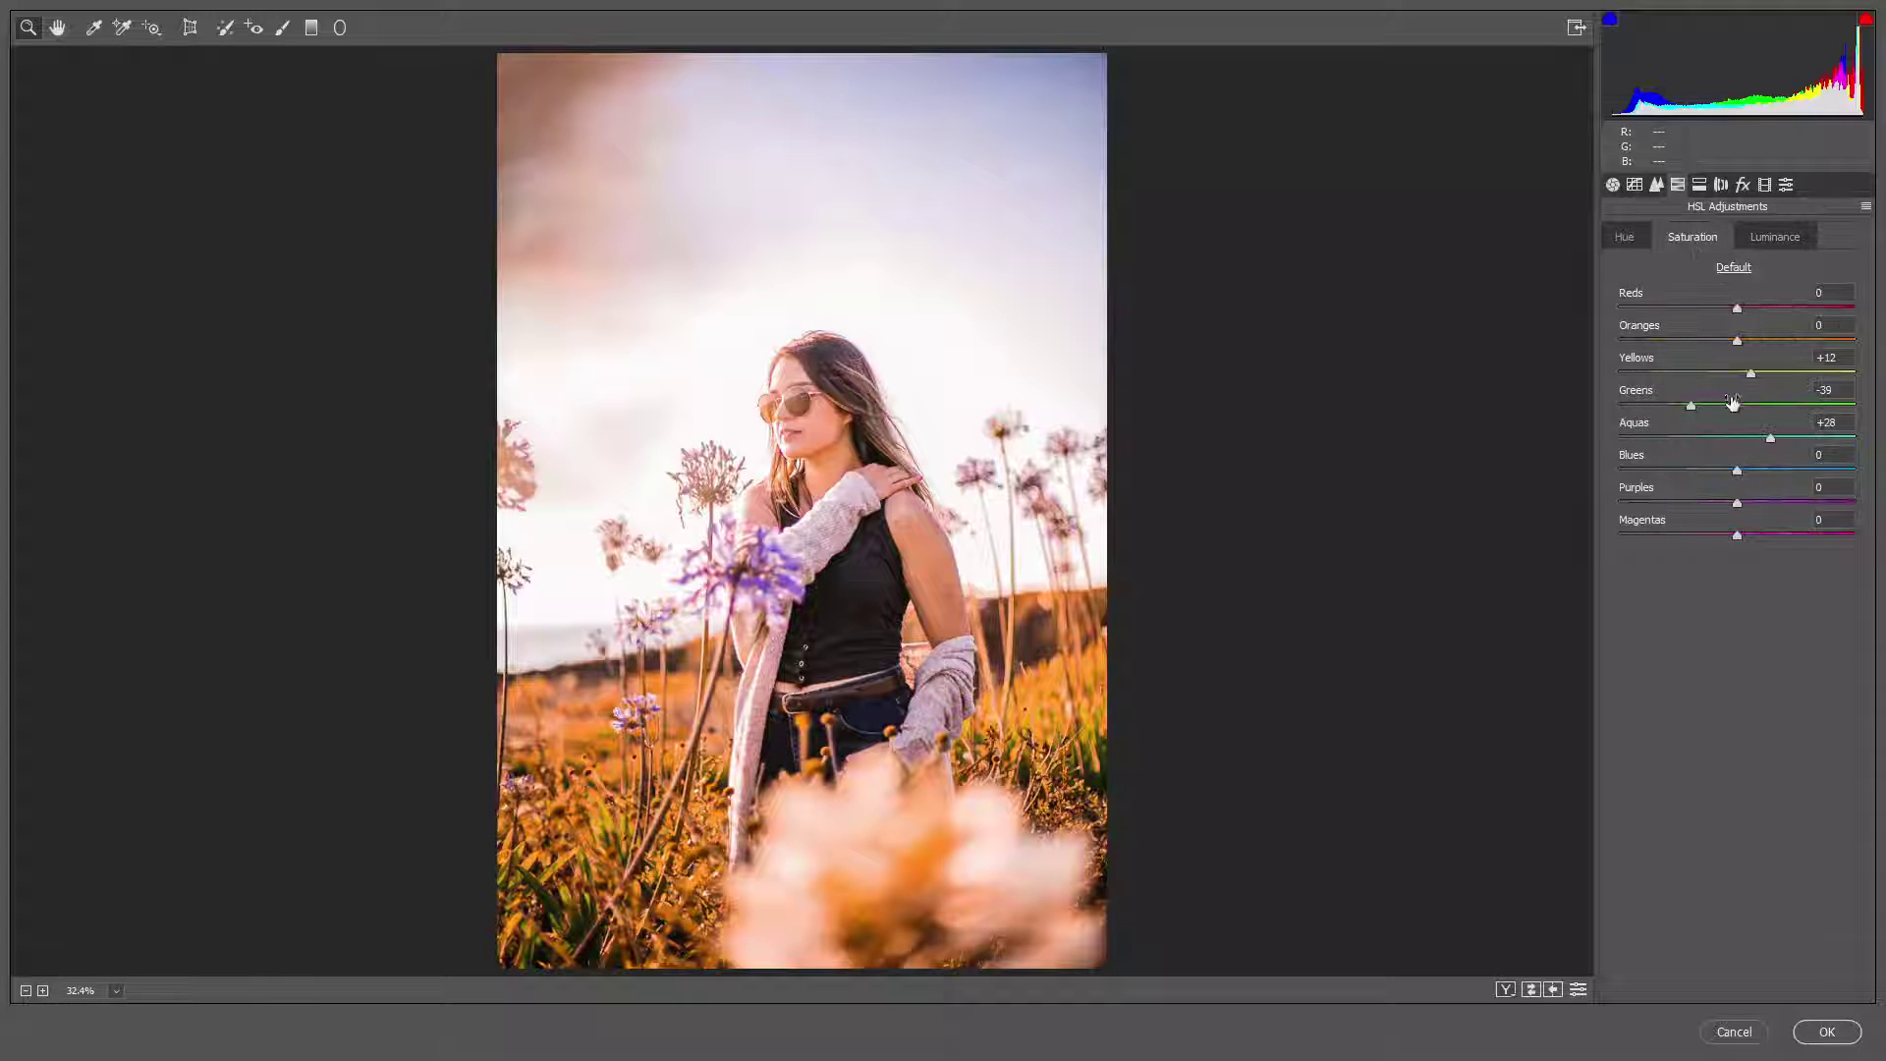
{"action": "left_click_drag", "start_coordinate": [1741, 472], "coordinate": [1758, 472]}
In Calibration, set Red Primary saturation to +14 and enter 13 for Green Primary saturation
{"action": "left_click", "coordinate": [1768, 189]}
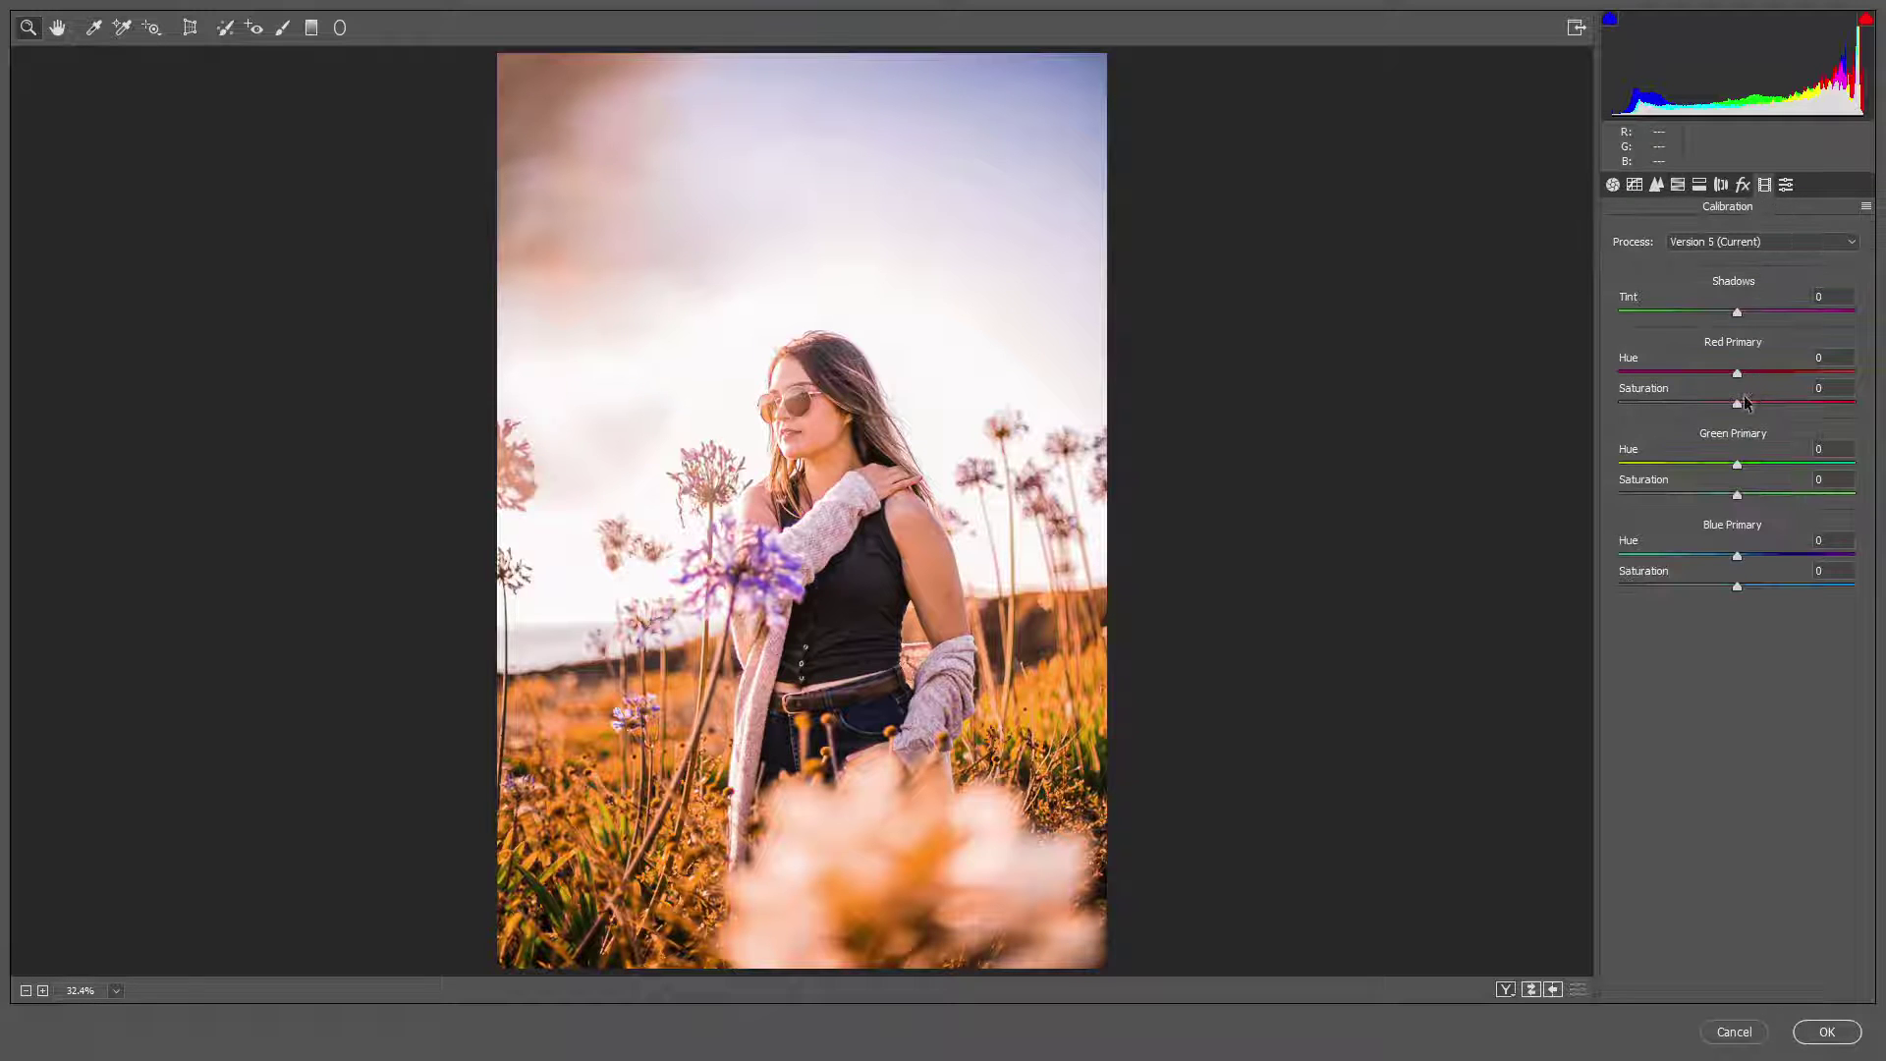
{"action": "left_click_drag", "start_coordinate": [1750, 407], "coordinate": [1756, 406]}
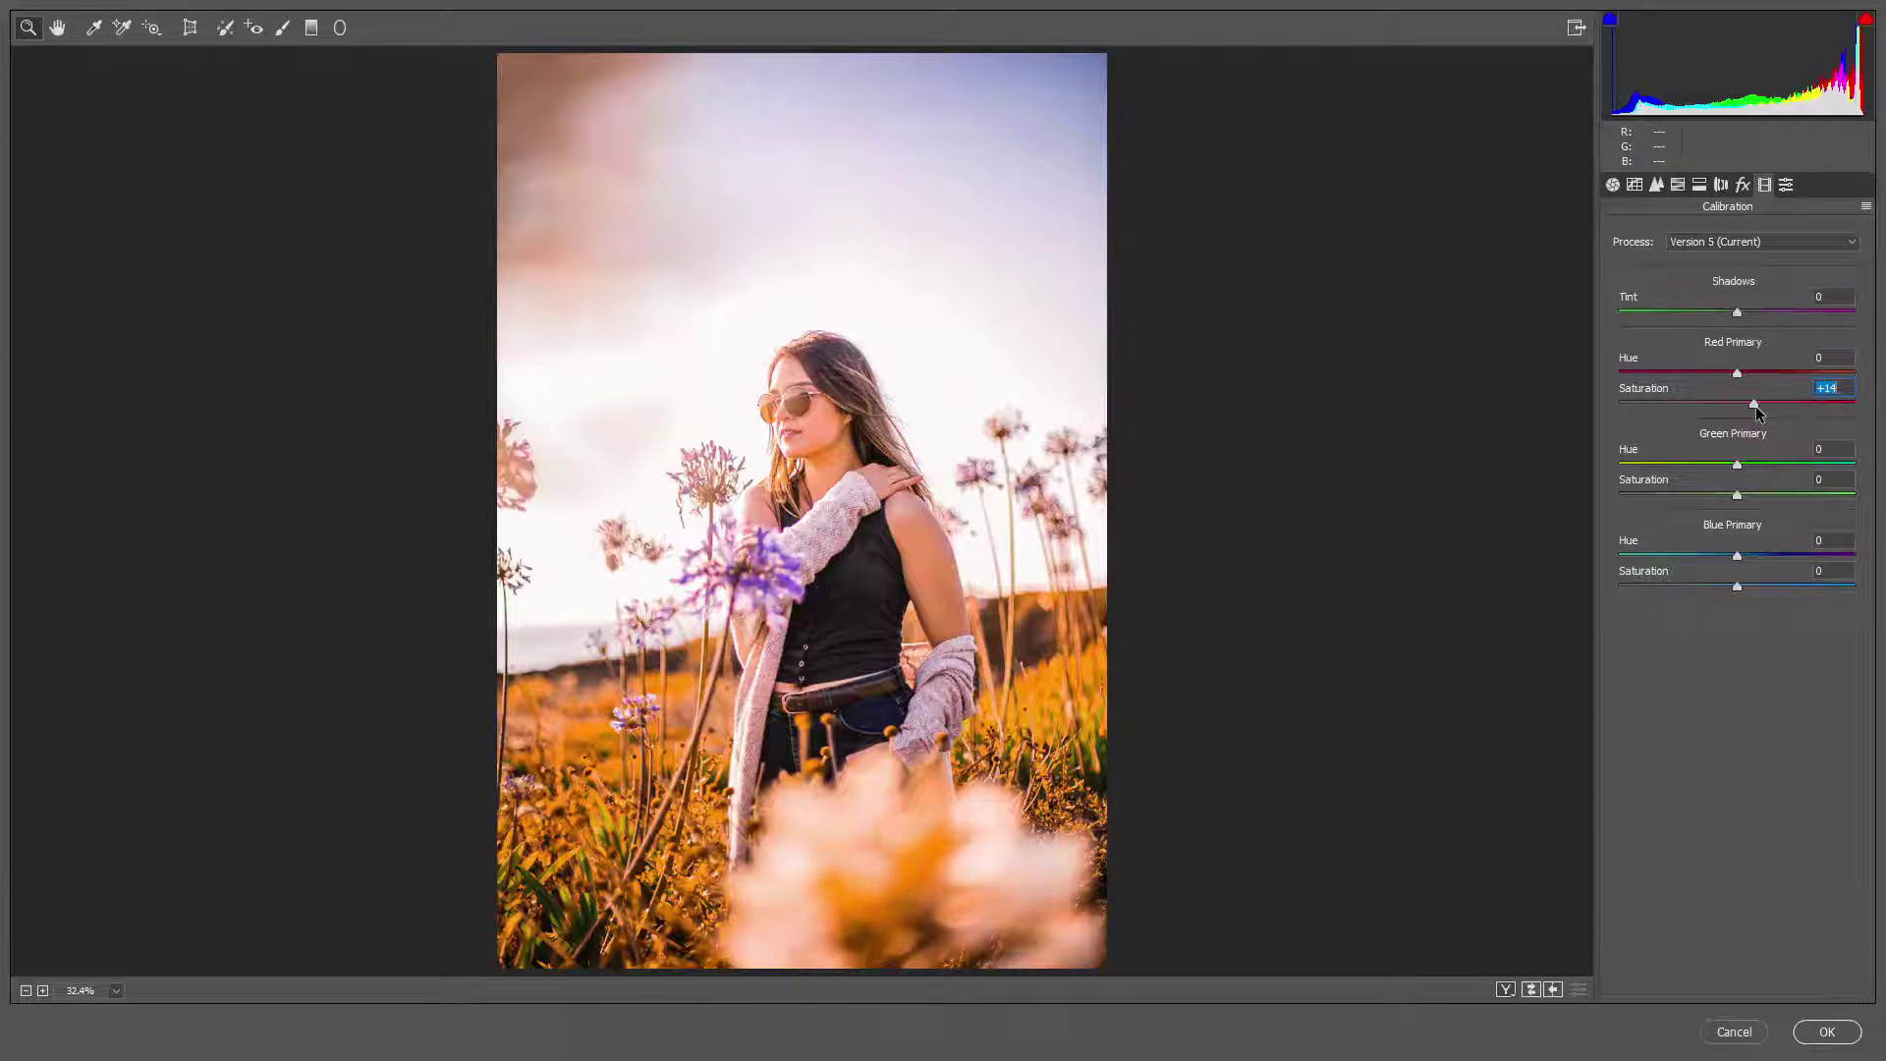
{"action": "left_click", "coordinate": [1508, 989]}
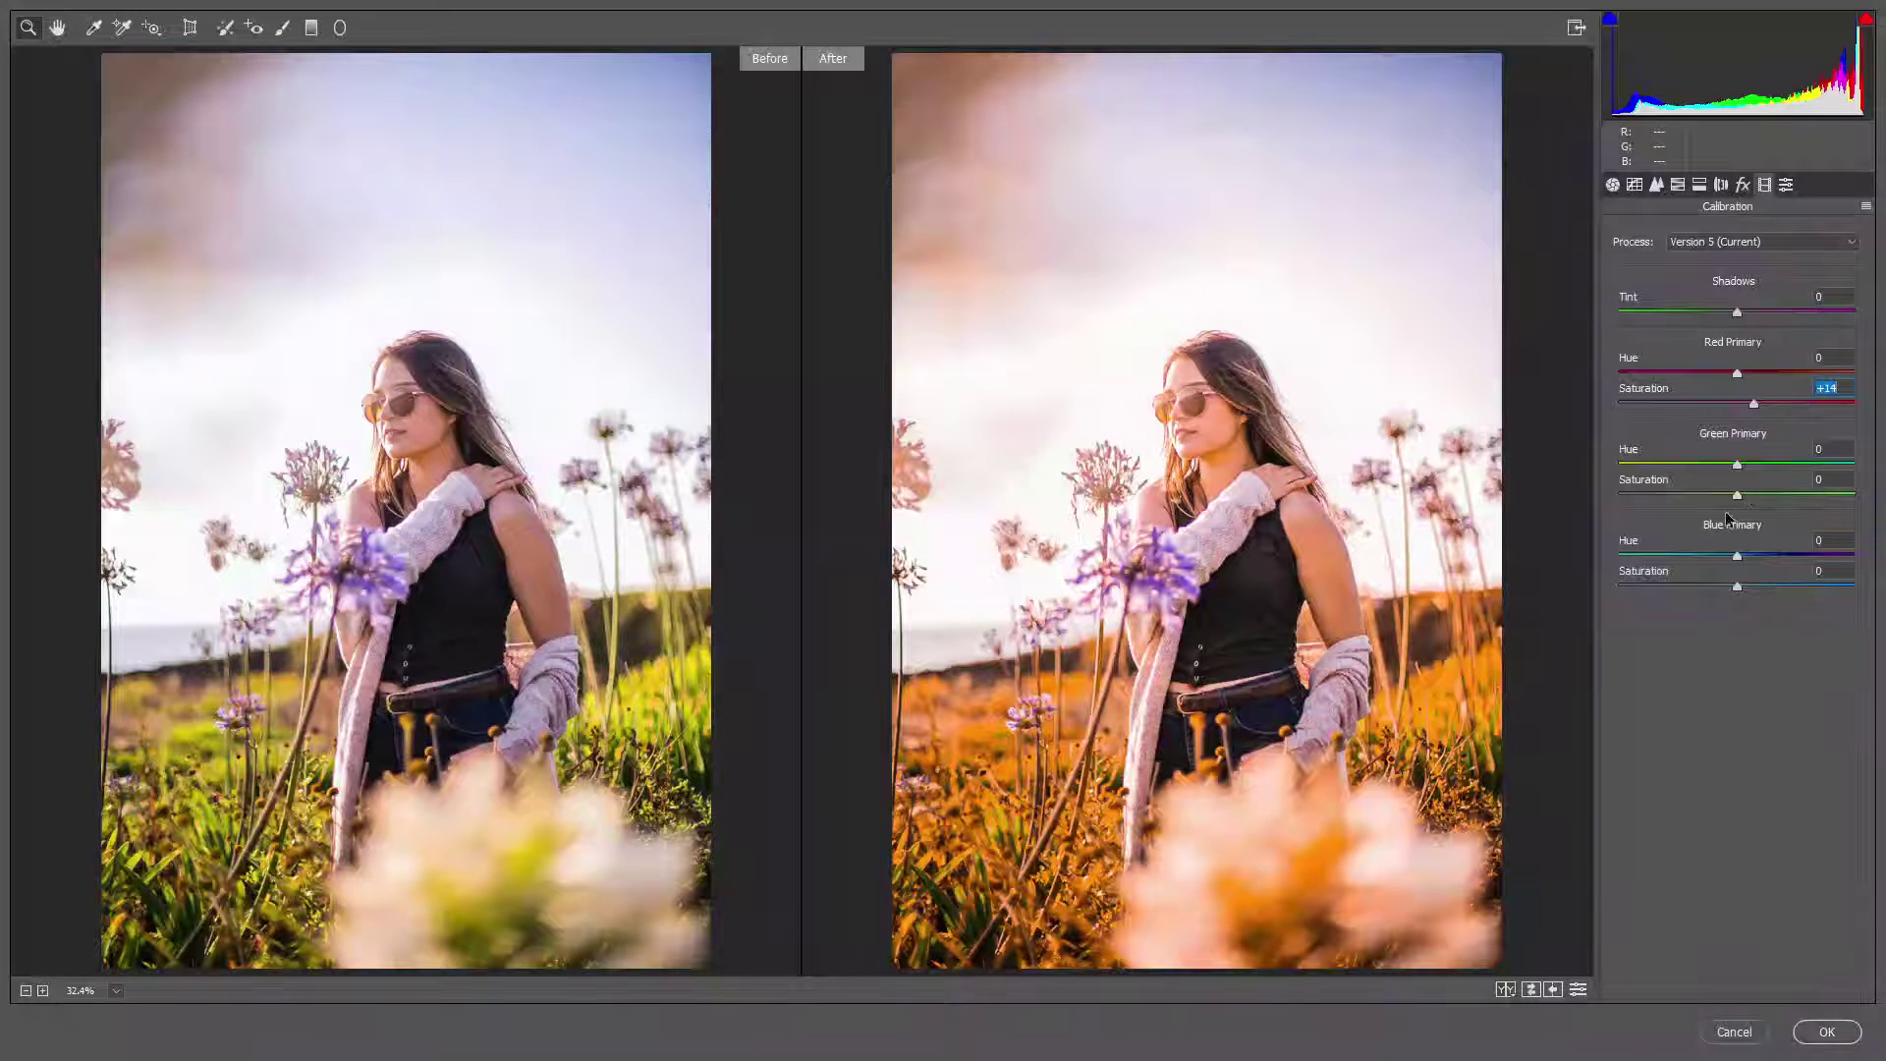
{"action": "left_click_drag", "start_coordinate": [1737, 495], "coordinate": [1592, 521]}
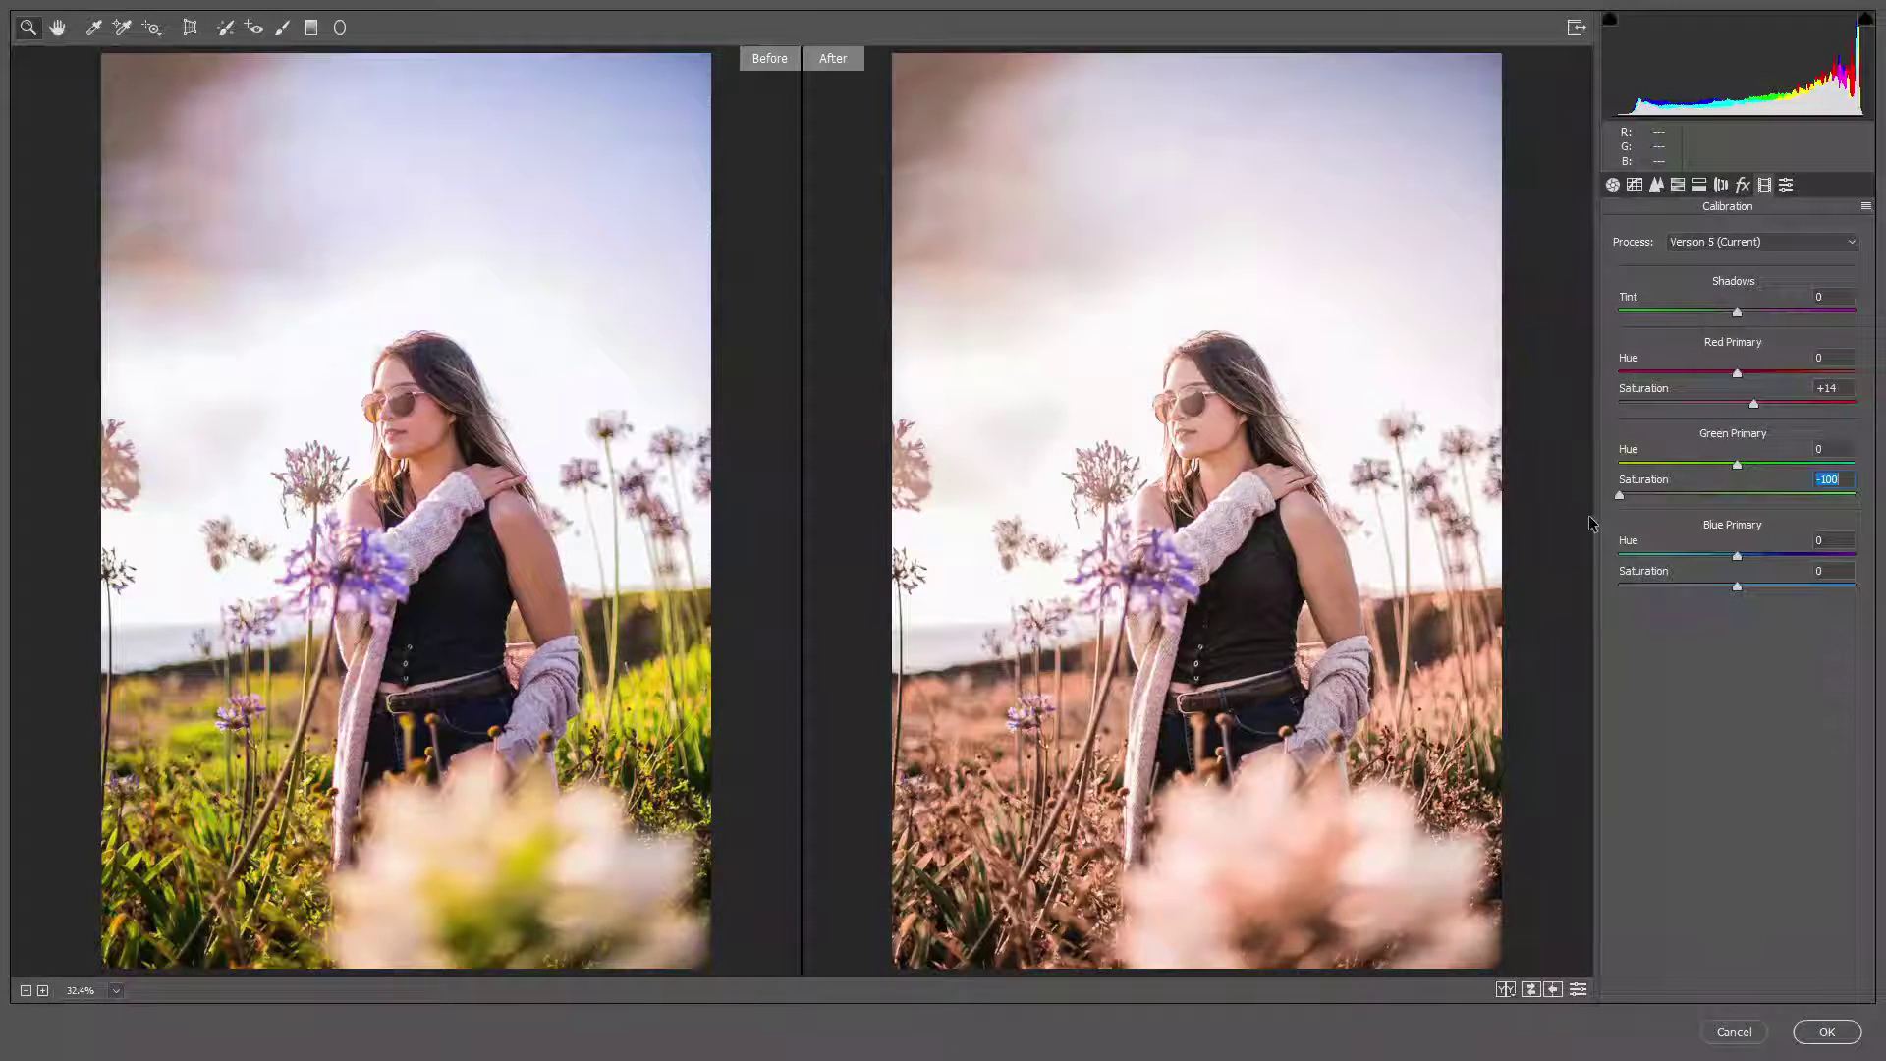
{"action": "type", "text": "13"}
{"action": "key", "text": "Return"}
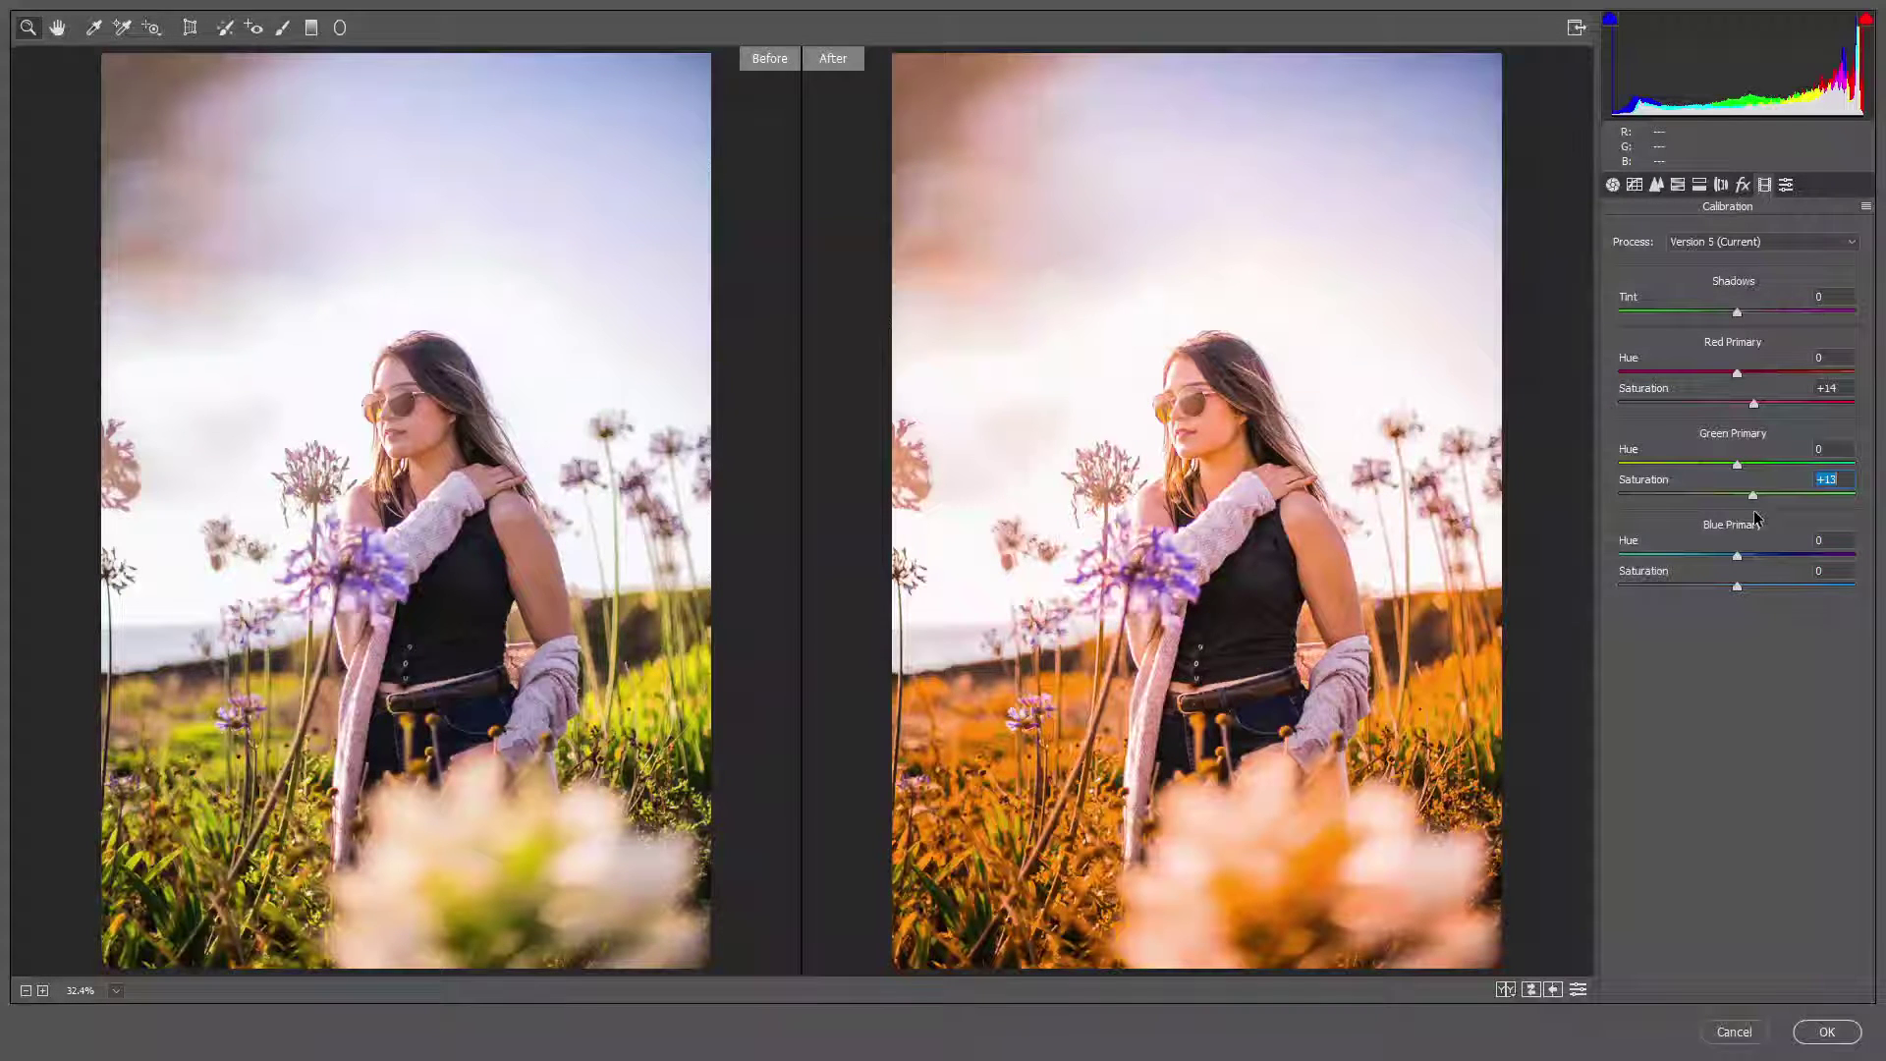
Nudge Green Primary saturation to +10 and set Blue Primary saturation to +15
{"action": "key", "text": "Down"}
{"action": "key", "text": "Down"}
{"action": "key", "text": "Down"}
{"action": "left_click", "coordinate": [1737, 586]}
{"action": "key", "text": "Down"}
{"action": "key", "text": "Down"}
{"action": "key", "text": "Down"}
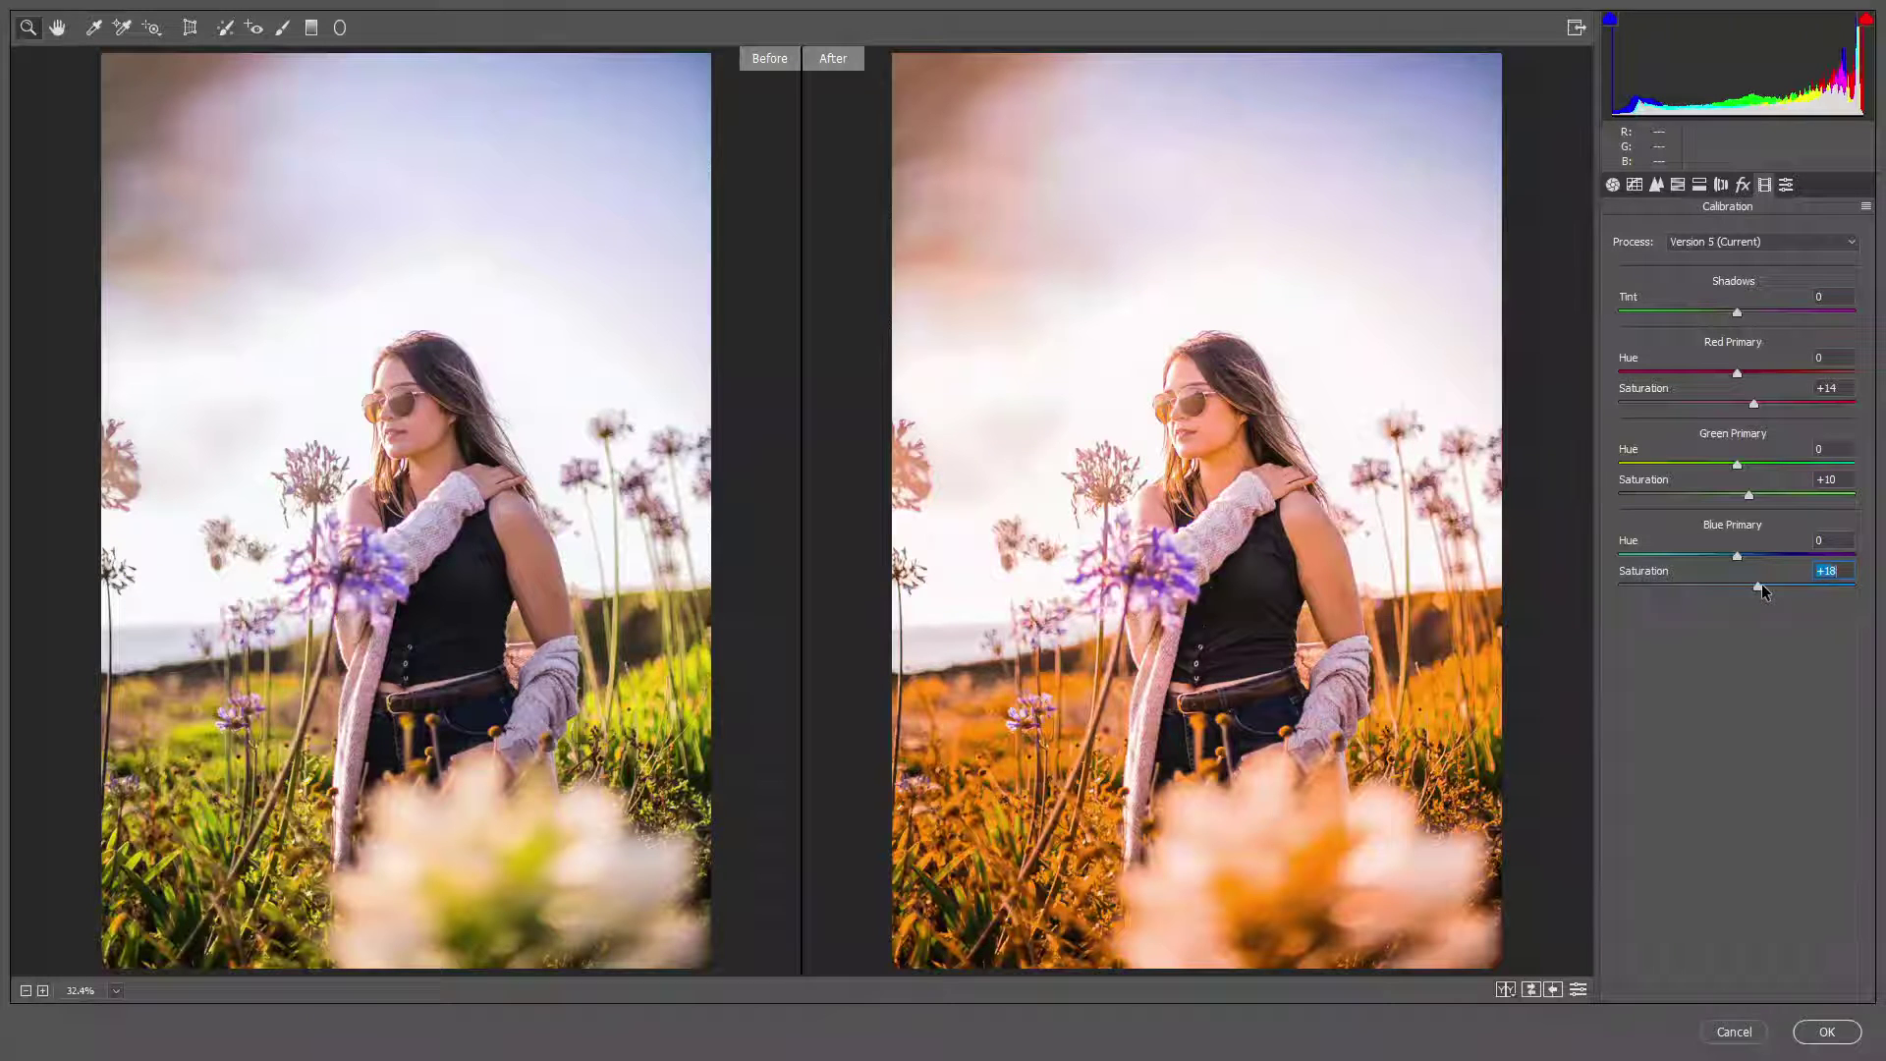
{"action": "left_click", "coordinate": [1655, 589]}
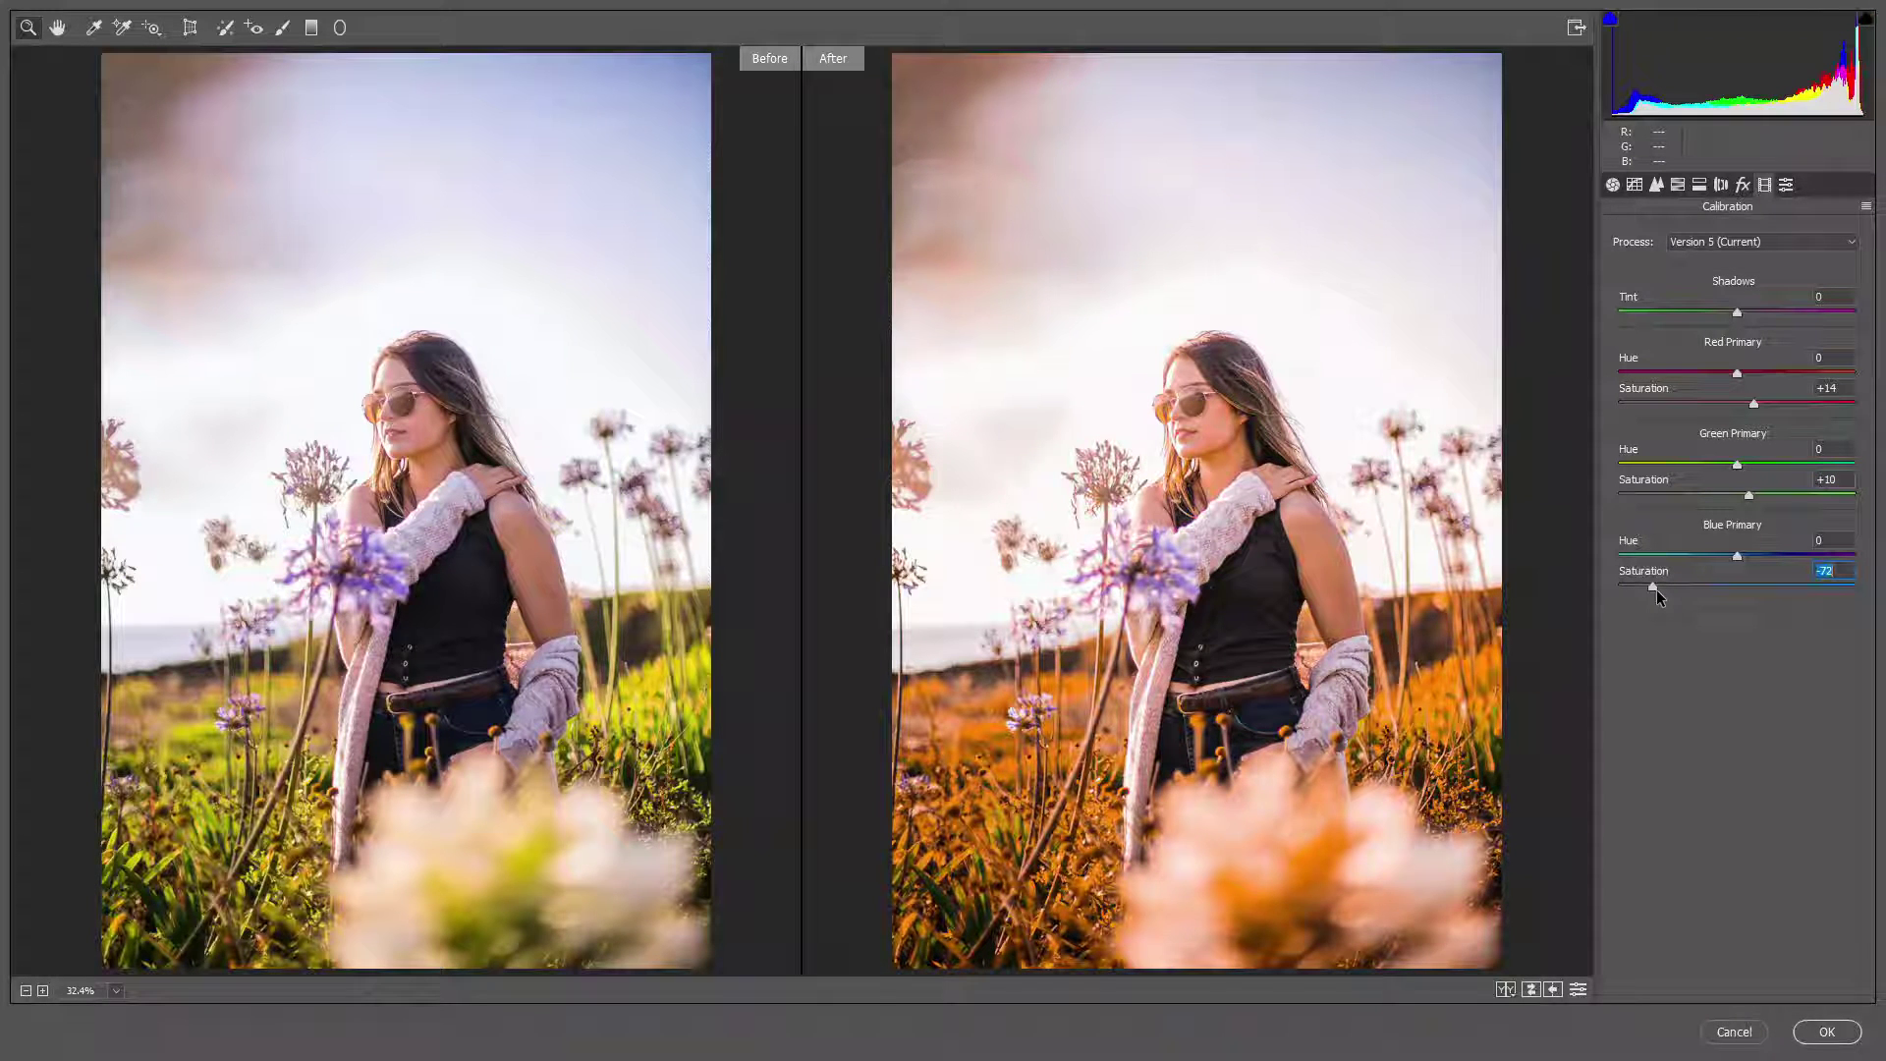
{"action": "left_click_drag", "start_coordinate": [1657, 591], "coordinate": [1785, 591]}
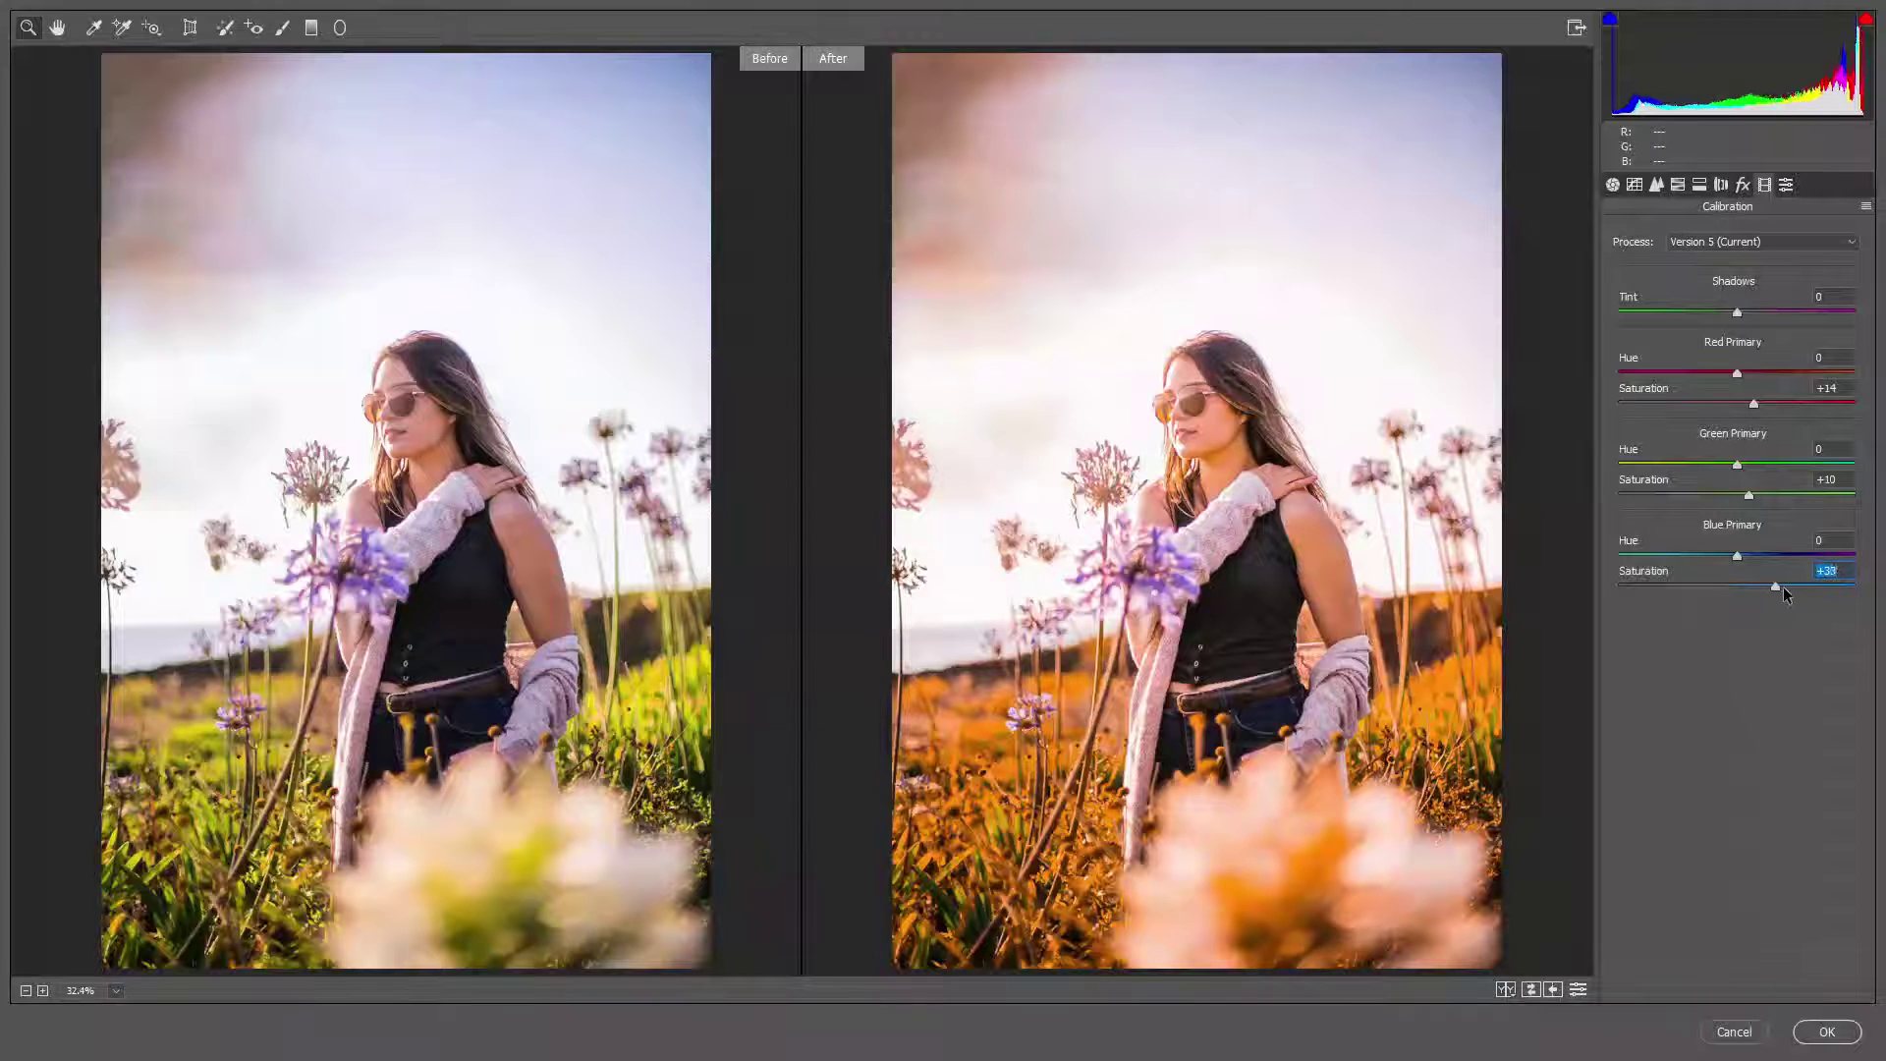
{"action": "left_click_drag", "start_coordinate": [1784, 589], "coordinate": [1758, 589]}
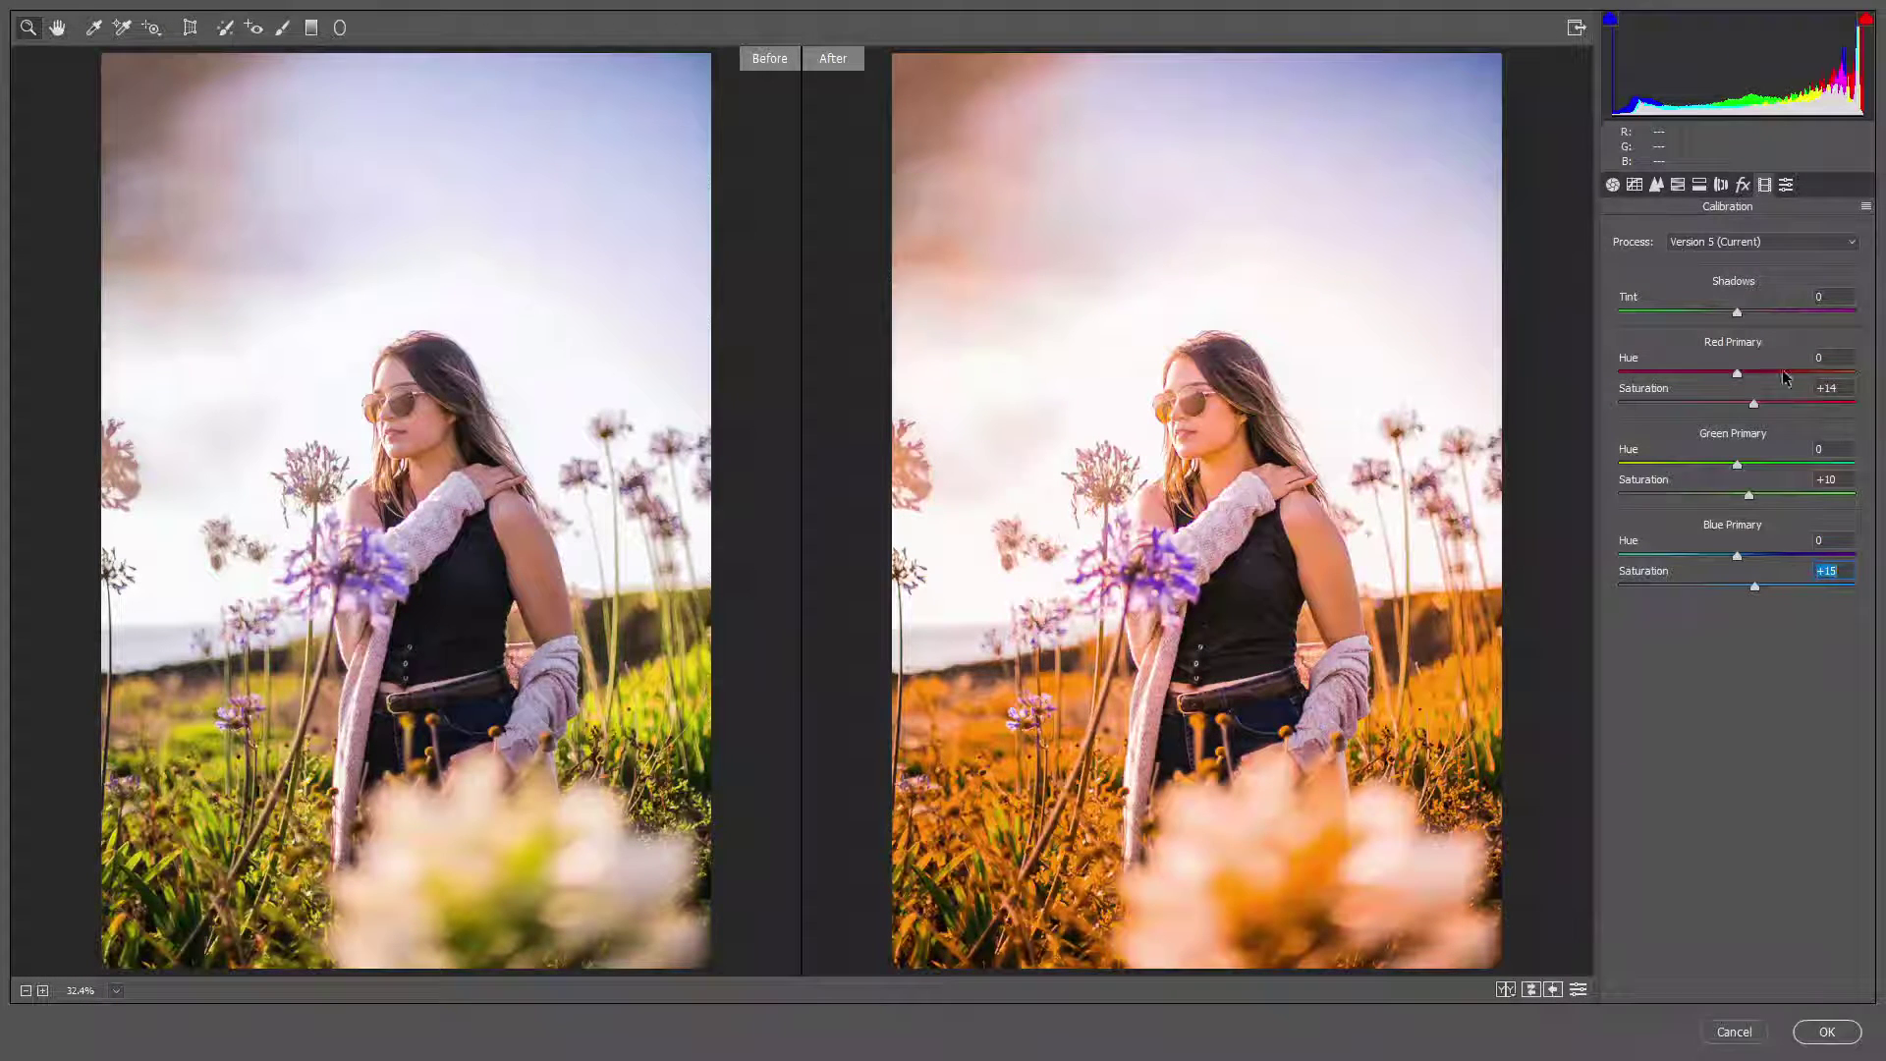
{"action": "left_click", "coordinate": [1636, 191]}
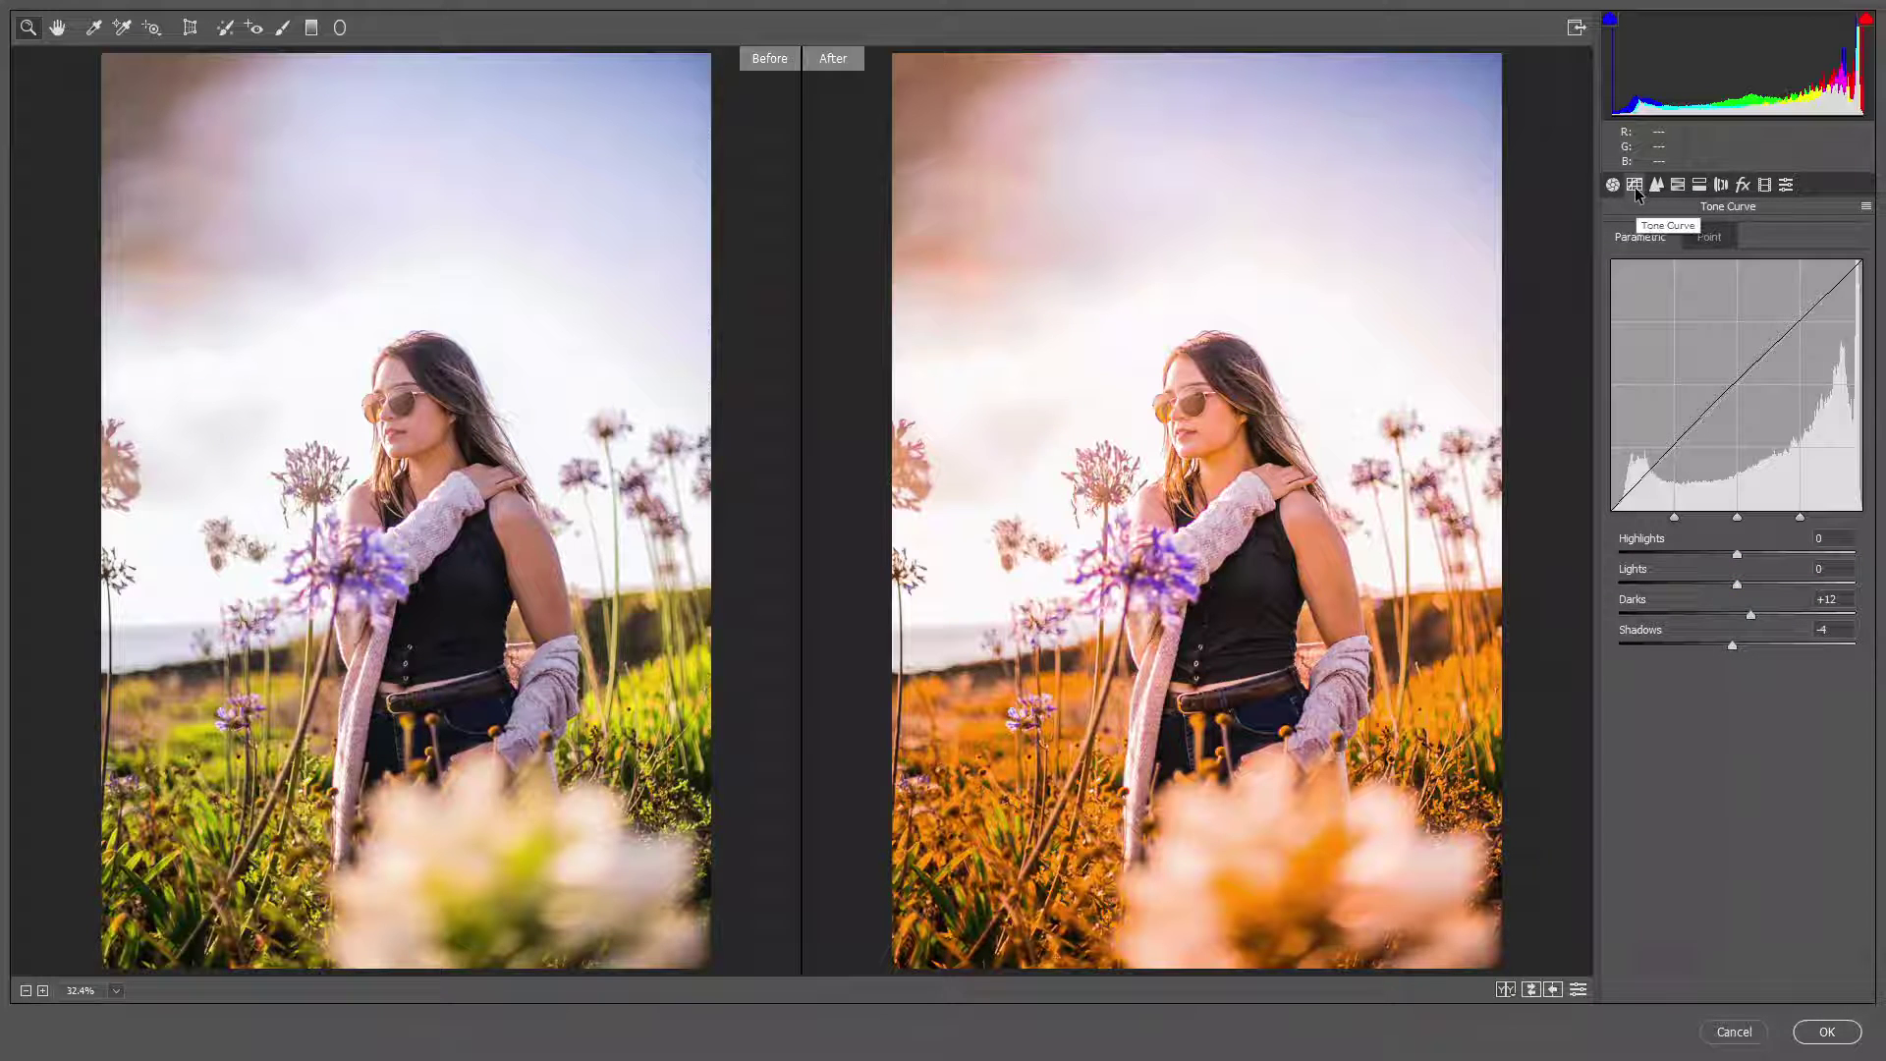
In Point curve mode, lift the RGB and Blue curves' black points to fade the shadows
{"action": "left_click", "coordinate": [1709, 237]}
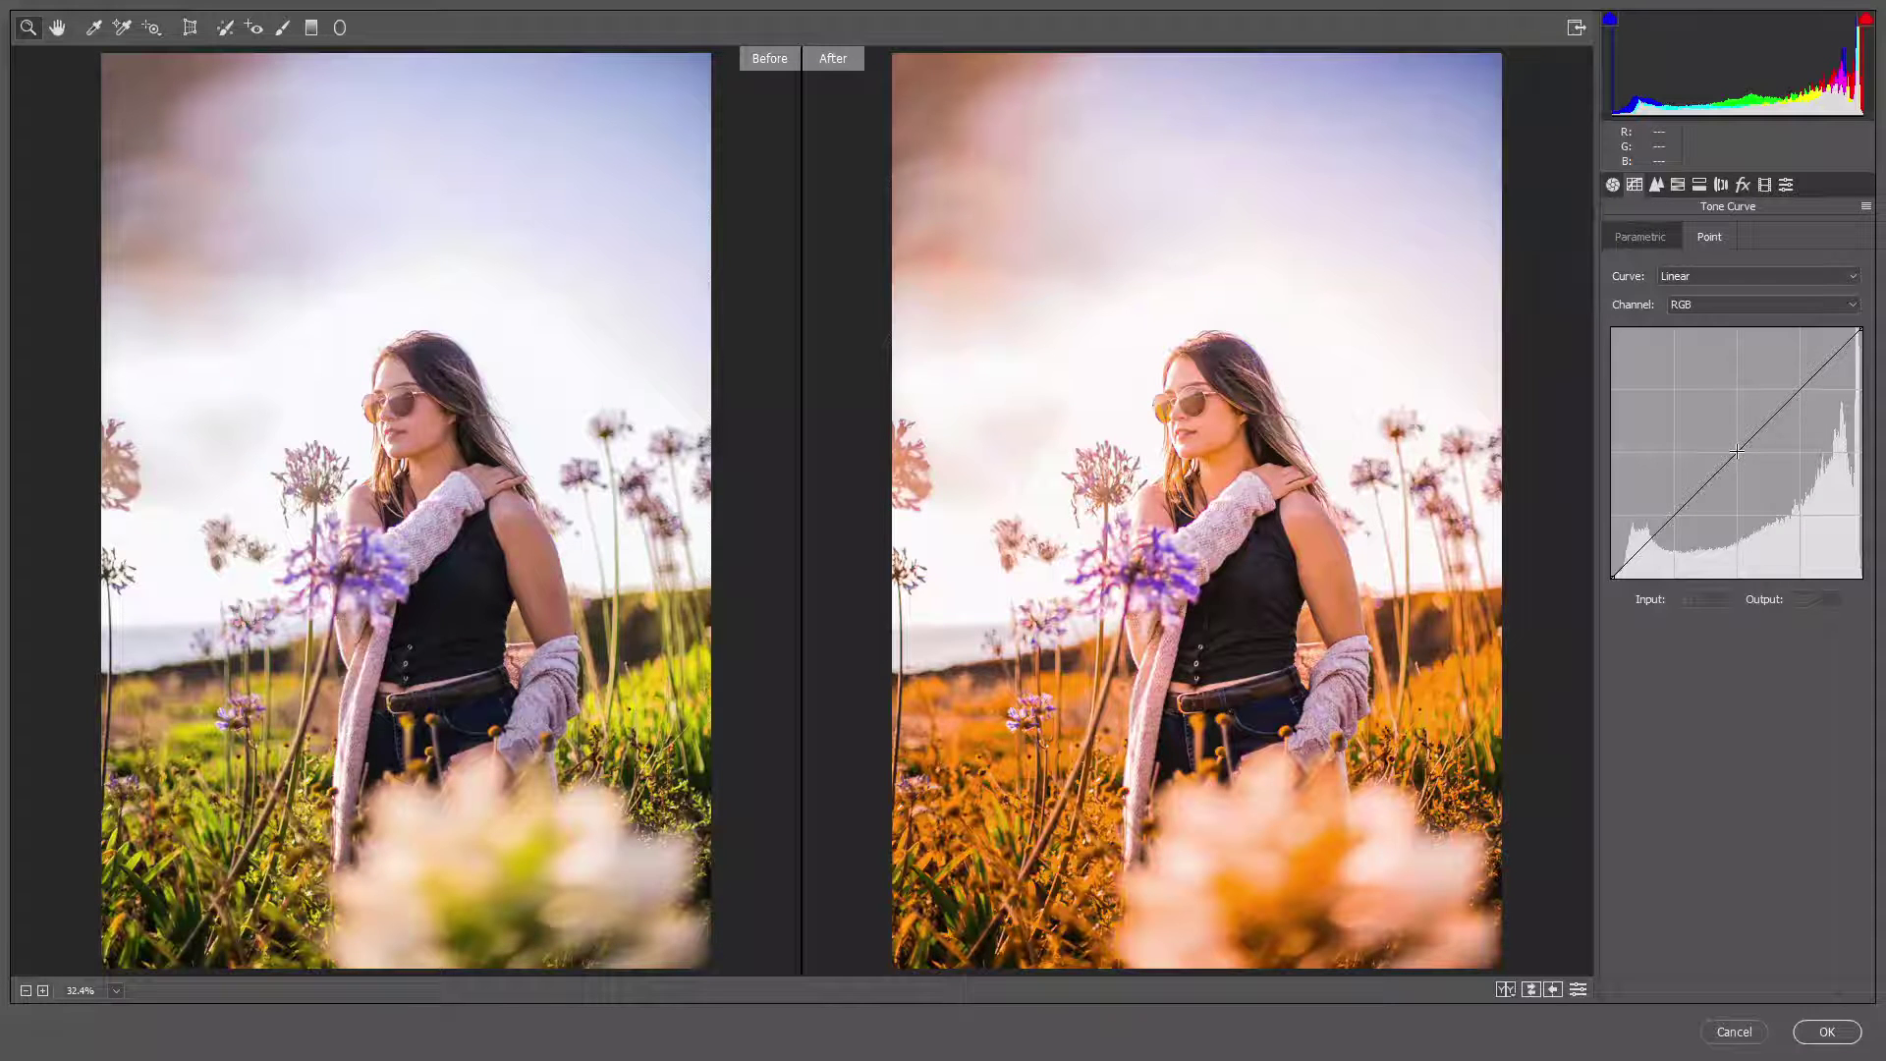
{"action": "left_click", "coordinate": [1738, 452]}
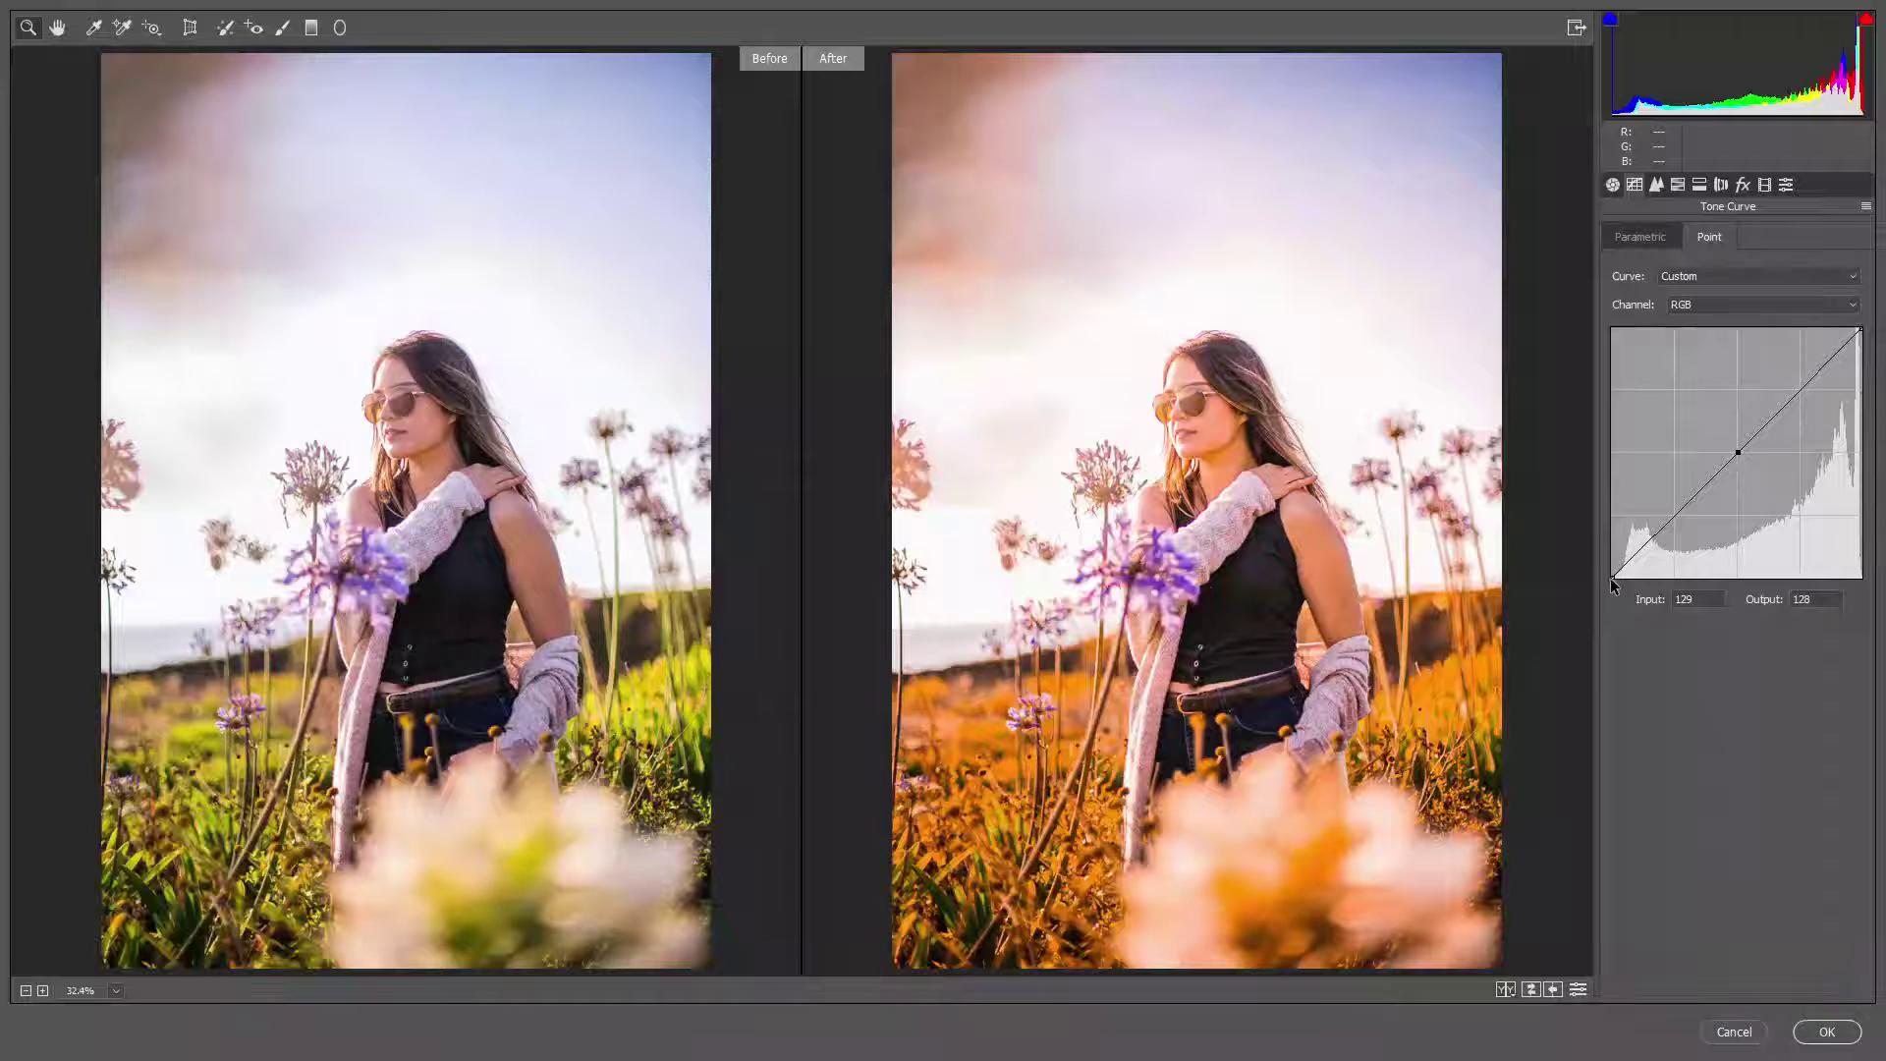
{"action": "left_click_drag", "start_coordinate": [1613, 576], "coordinate": [1617, 531]}
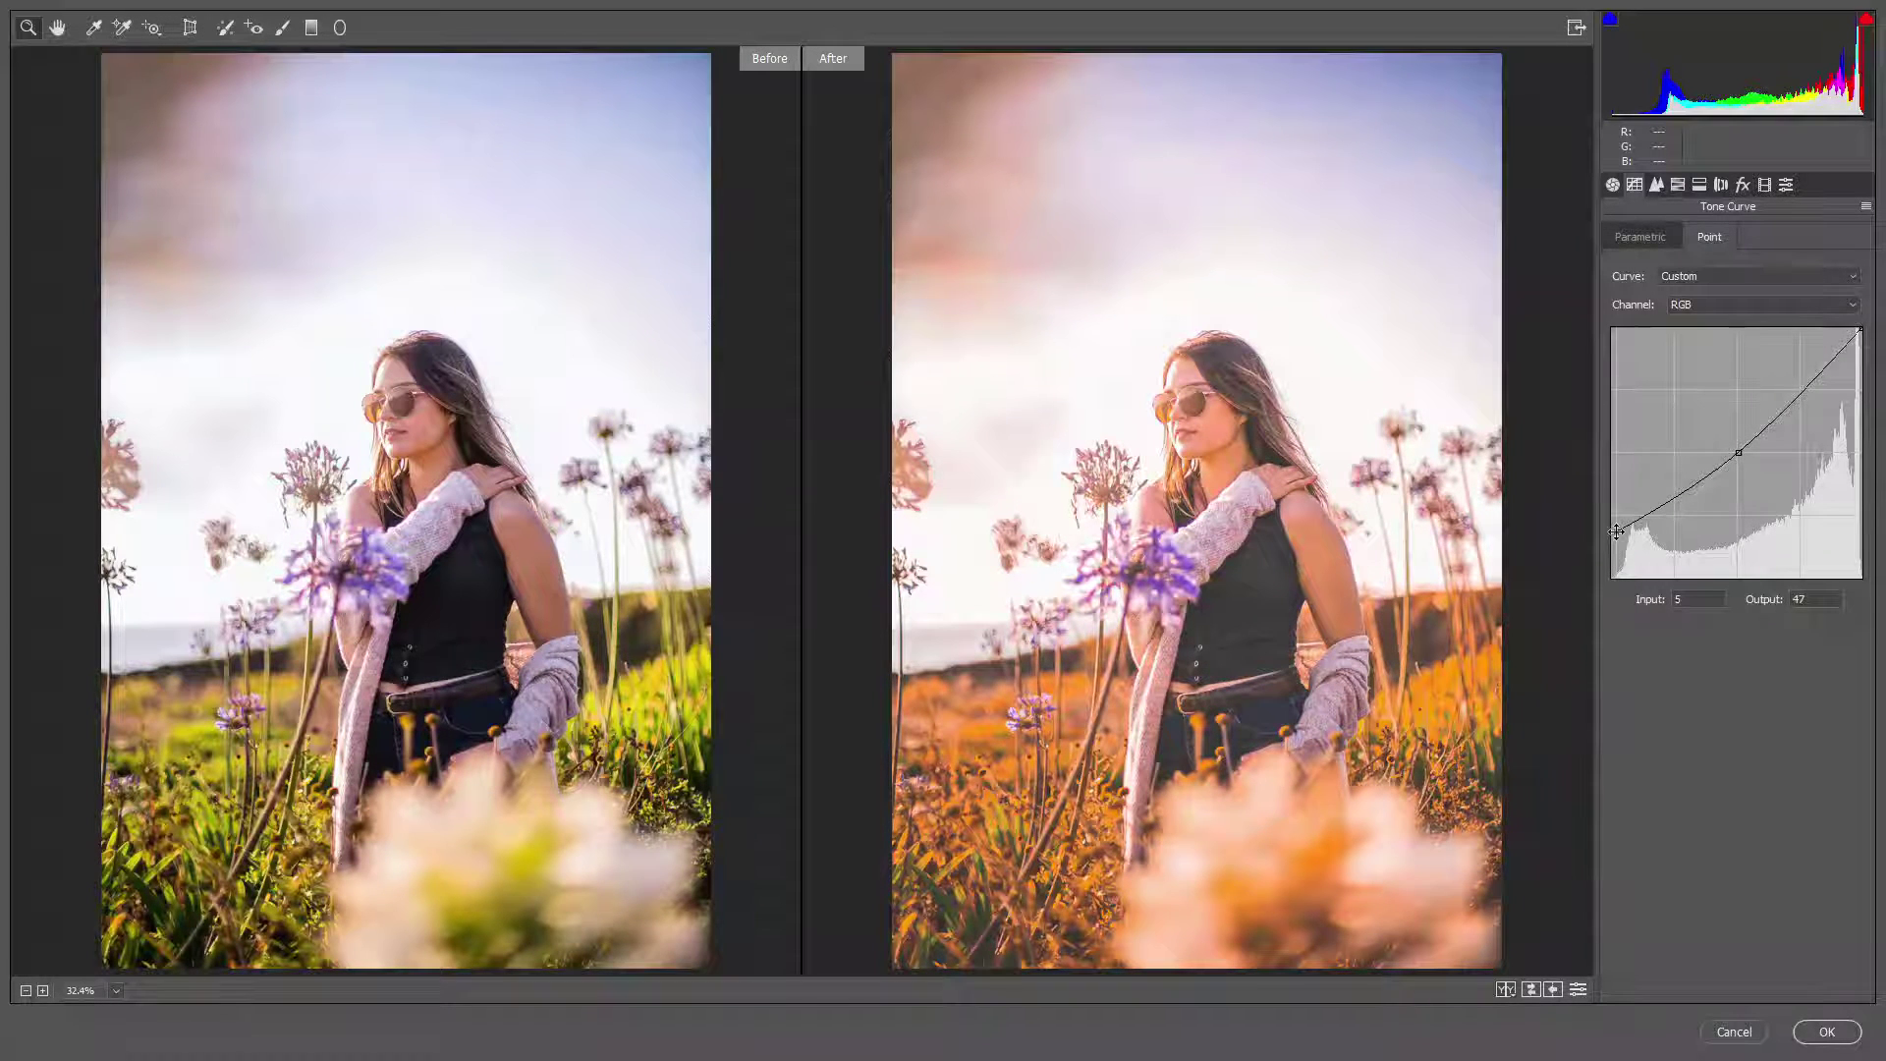
{"action": "left_click_drag", "start_coordinate": [1617, 532], "coordinate": [1611, 542]}
{"action": "left_click", "coordinate": [1755, 307]}
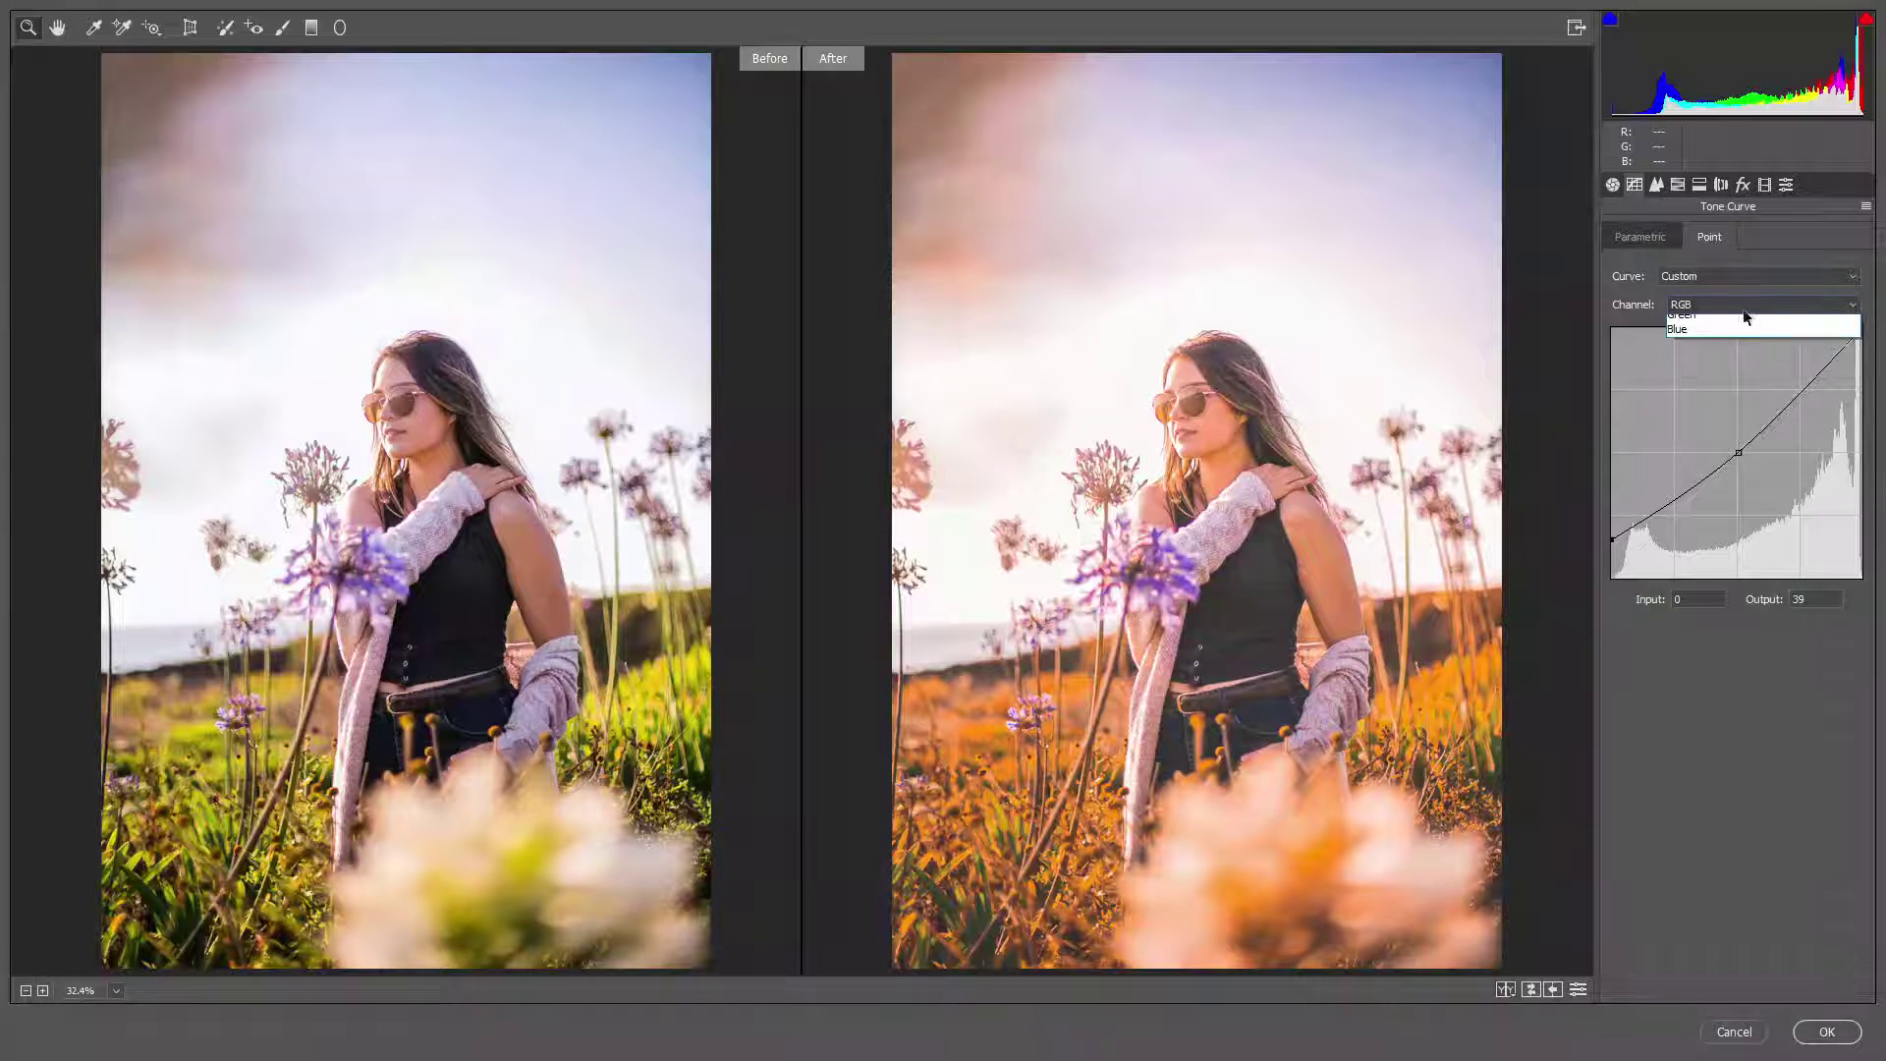
{"action": "left_click", "coordinate": [1719, 366]}
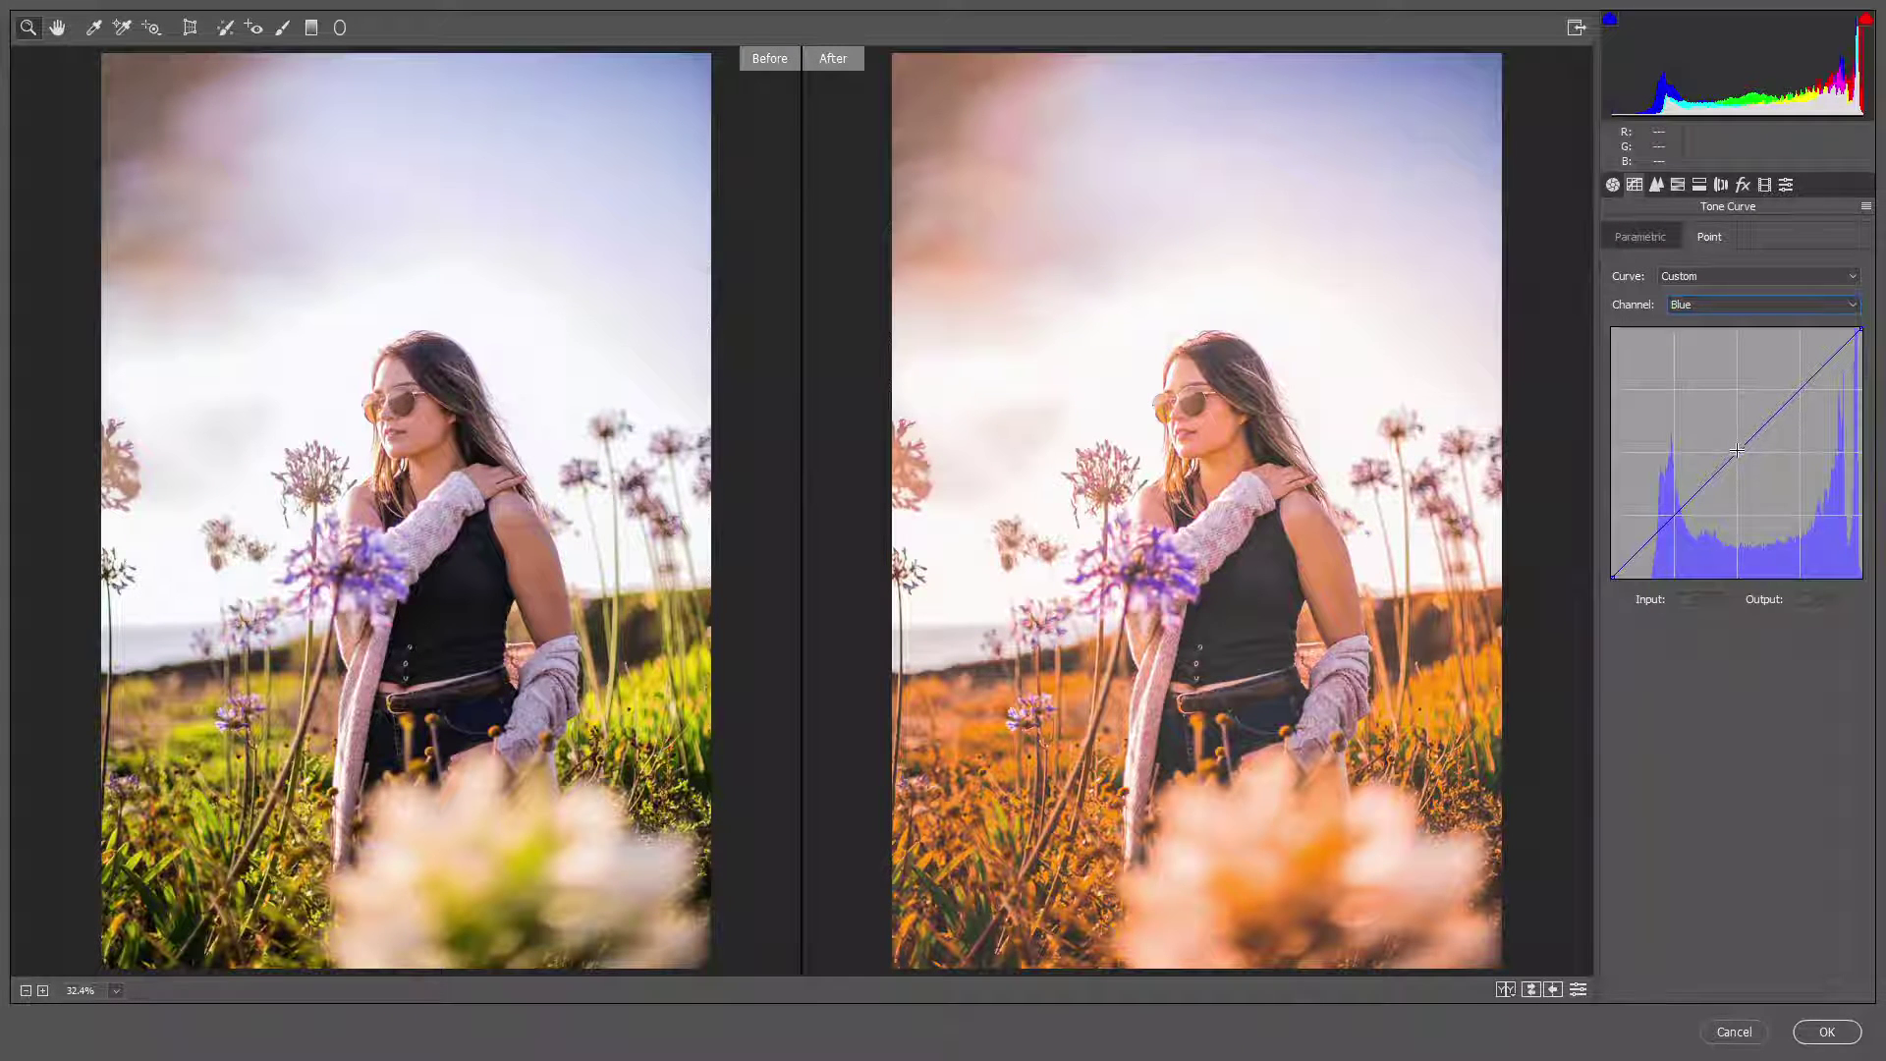
{"action": "left_click", "coordinate": [1738, 451]}
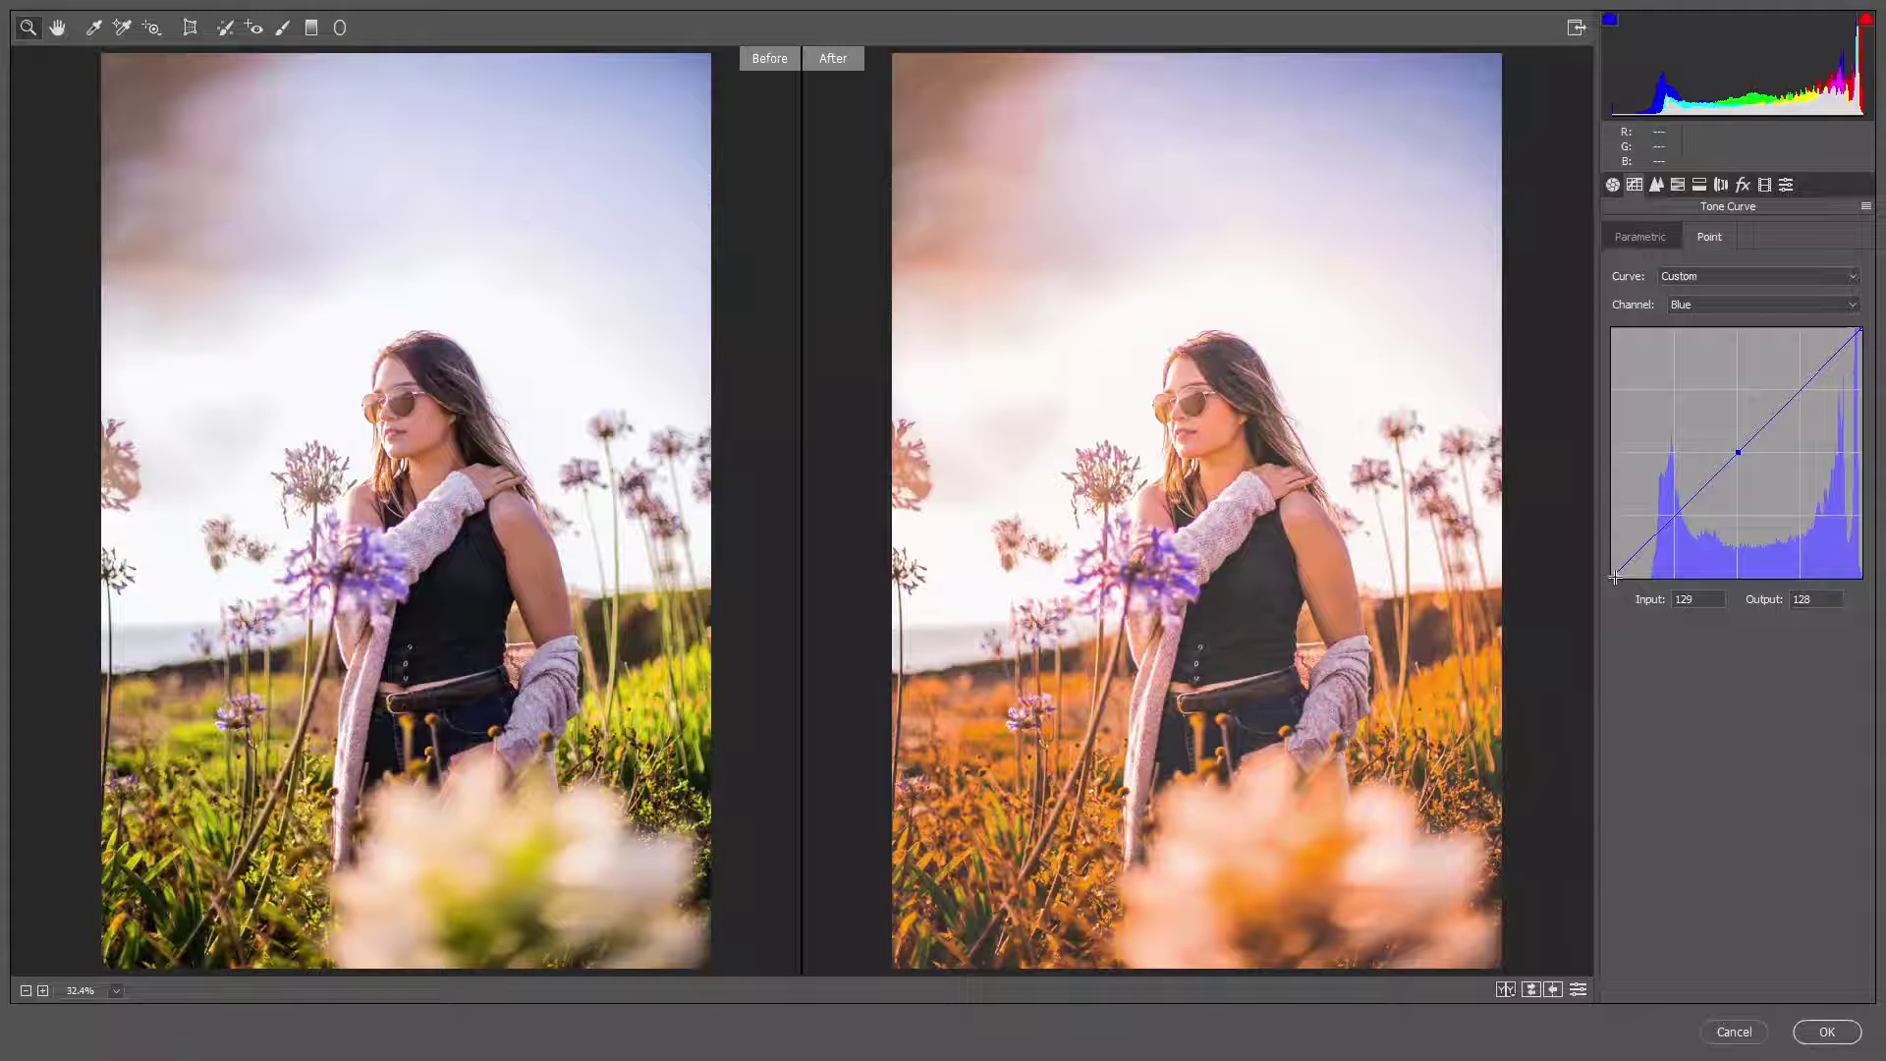
{"action": "left_click_drag", "start_coordinate": [1615, 578], "coordinate": [1613, 528]}
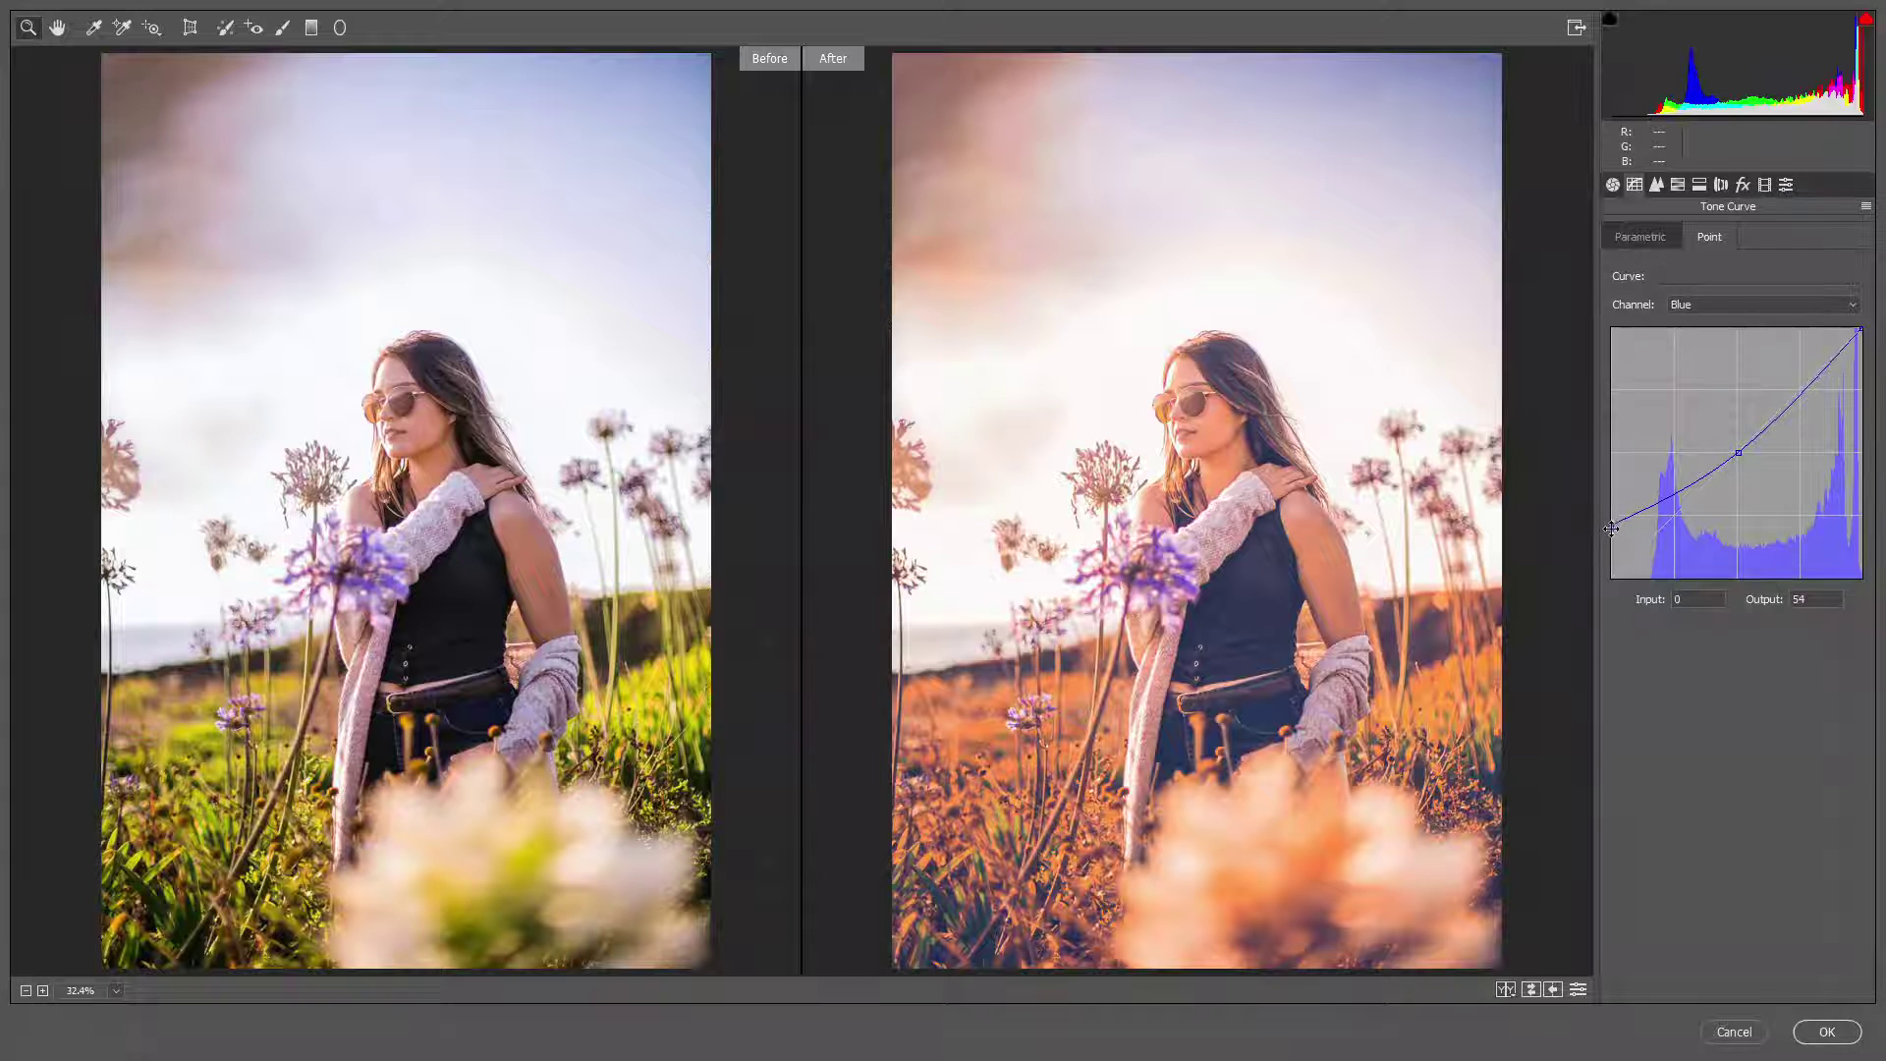
Clip the Red curve's black point to input 18 and lower the Green curve's black point
{"action": "left_click", "coordinate": [1725, 307]}
{"action": "left_click", "coordinate": [1718, 338]}
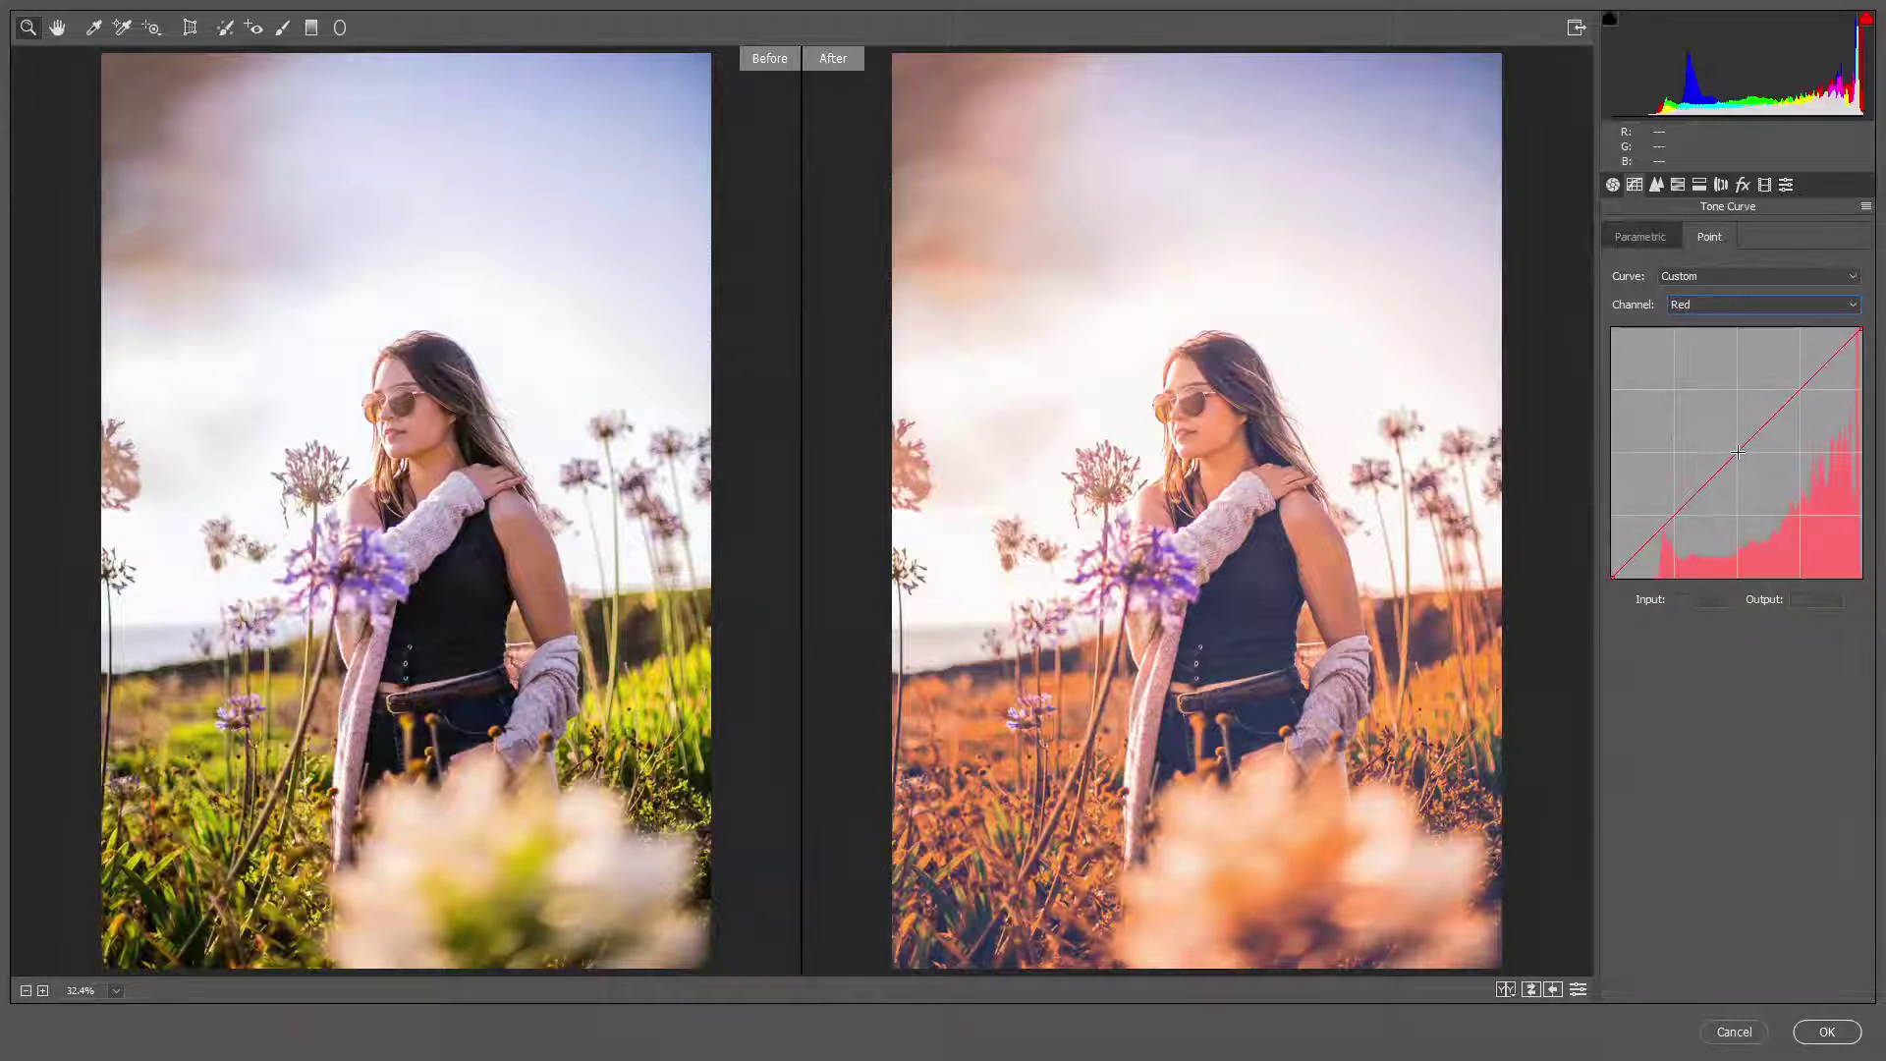
{"action": "left_click", "coordinate": [1739, 453]}
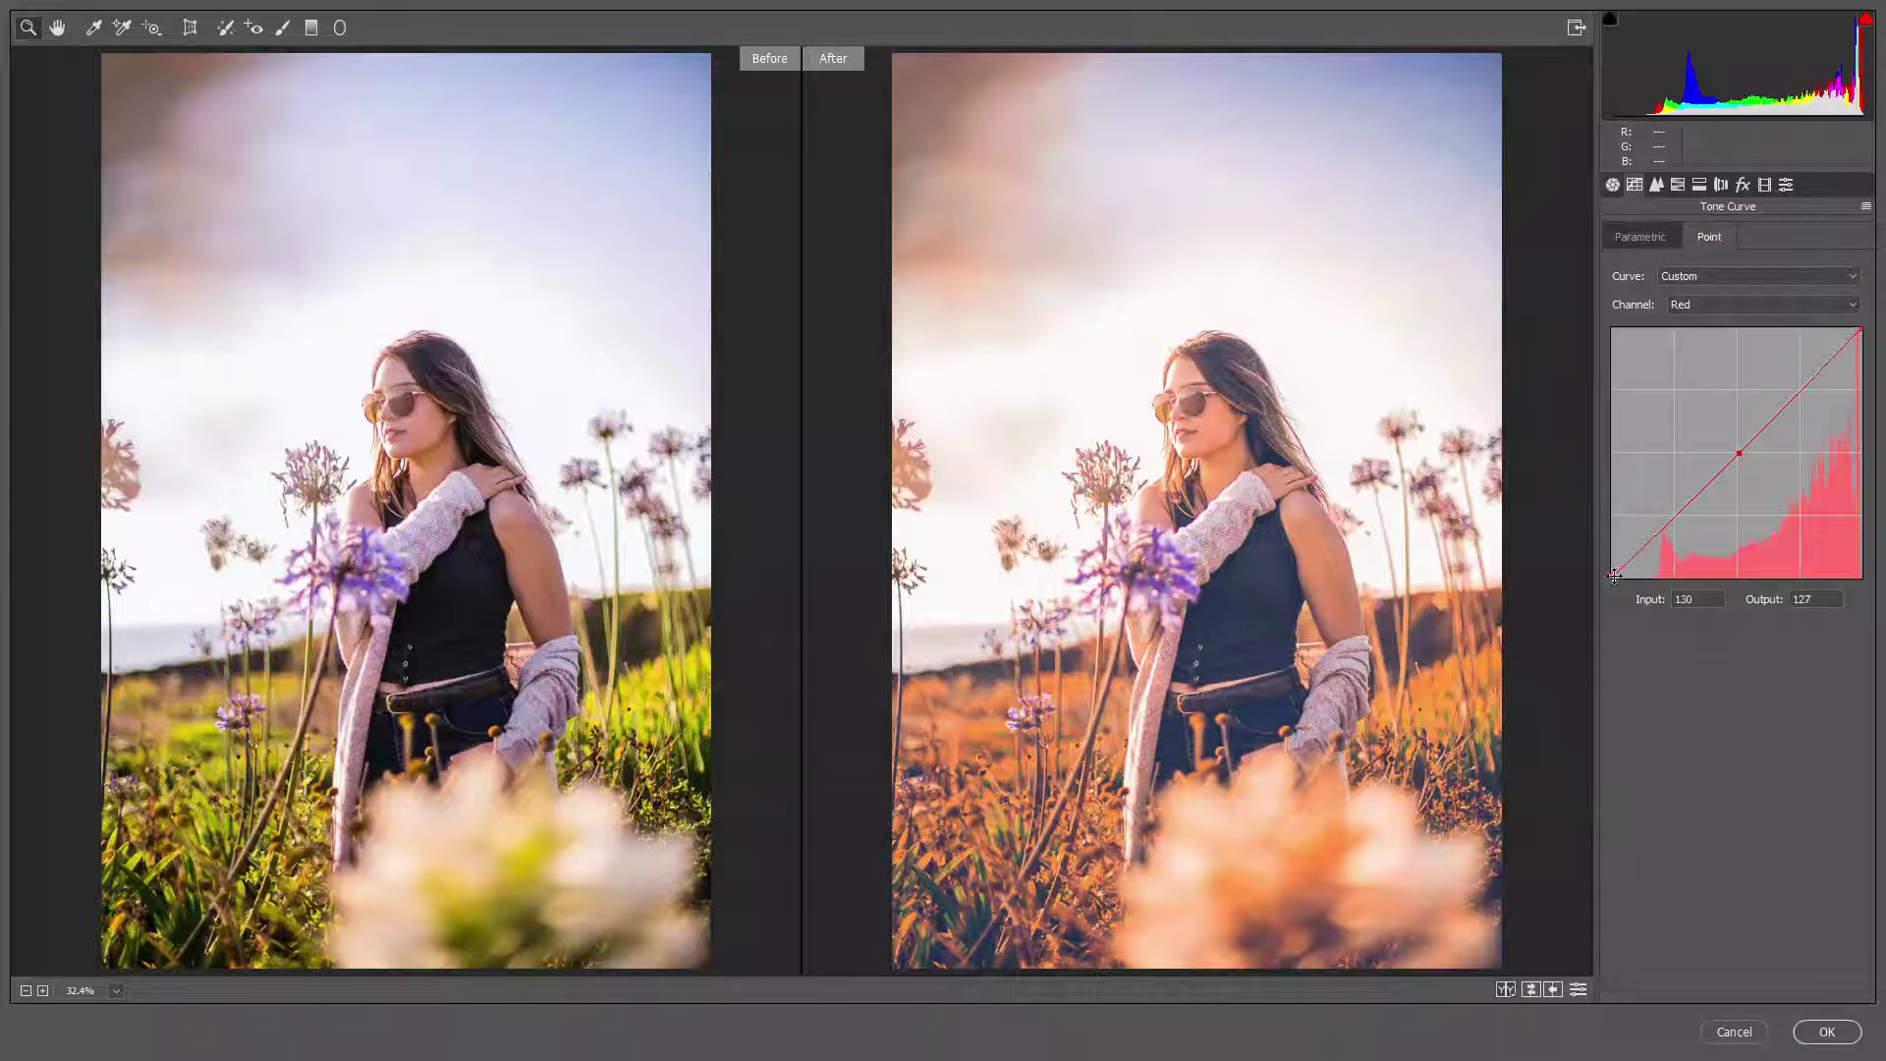
{"action": "mouse_move", "coordinate": [1614, 576]}
{"action": "left_mouse_down"}
{"action": "mouse_move", "coordinate": [1632, 585]}
{"action": "mouse_move", "coordinate": [1577, 580]}
{"action": "mouse_move", "coordinate": [1578, 547]}
{"action": "mouse_move", "coordinate": [1642, 619]}
{"action": "left_mouse_up"}
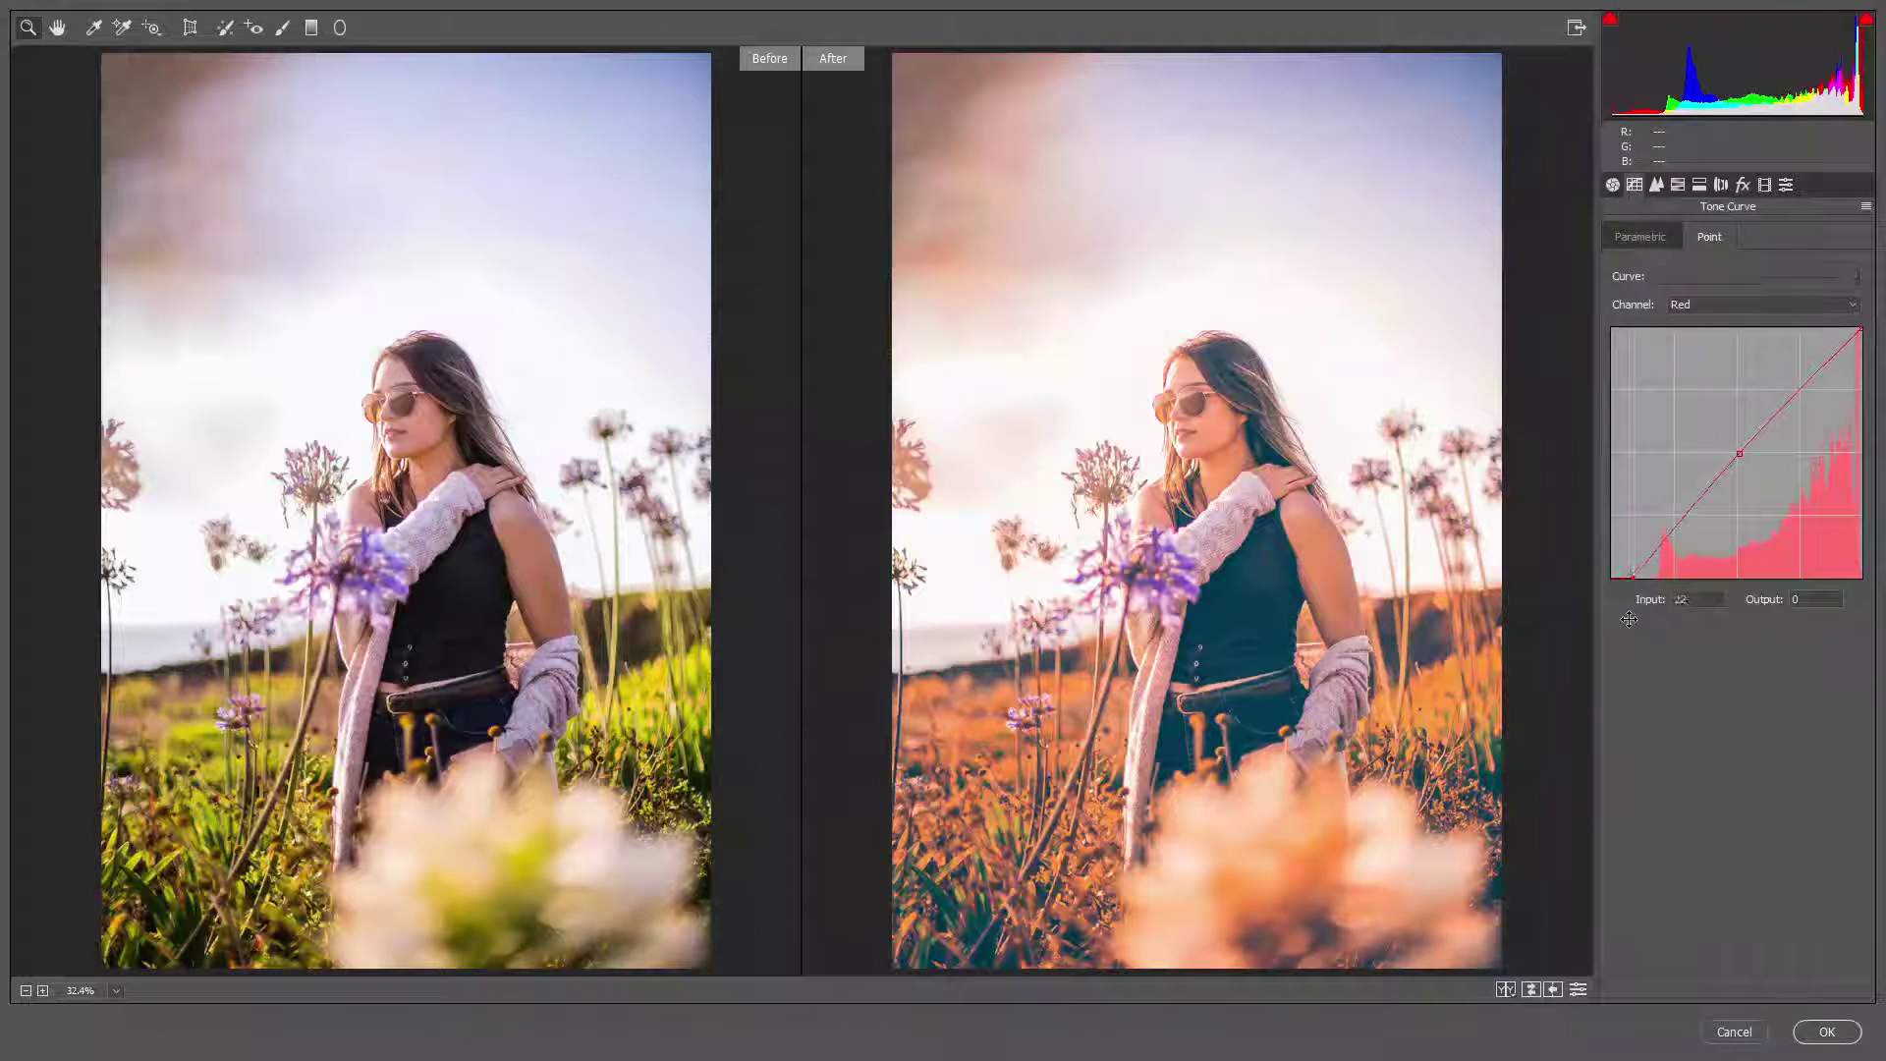
{"action": "left_click_drag", "start_coordinate": [1641, 619], "coordinate": [1629, 619]}
{"action": "left_click", "coordinate": [1733, 309]}
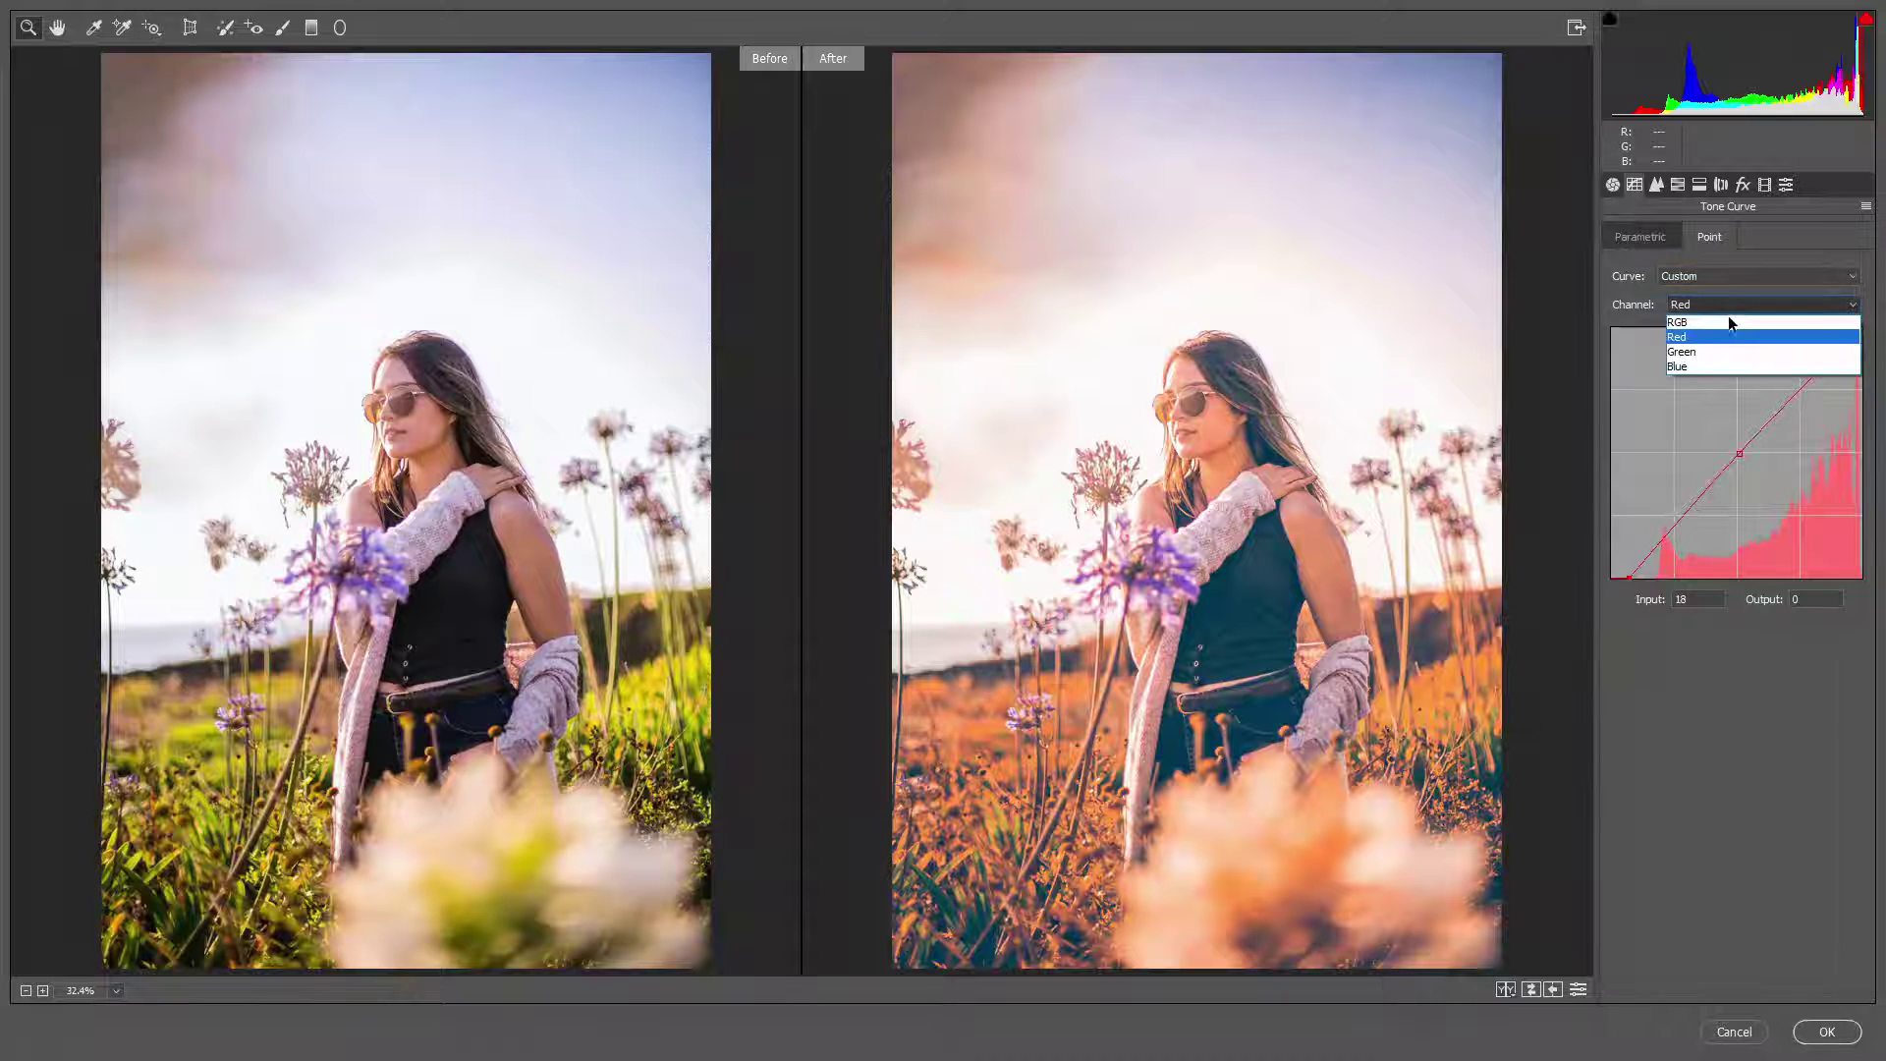
{"action": "left_click", "coordinate": [1711, 355]}
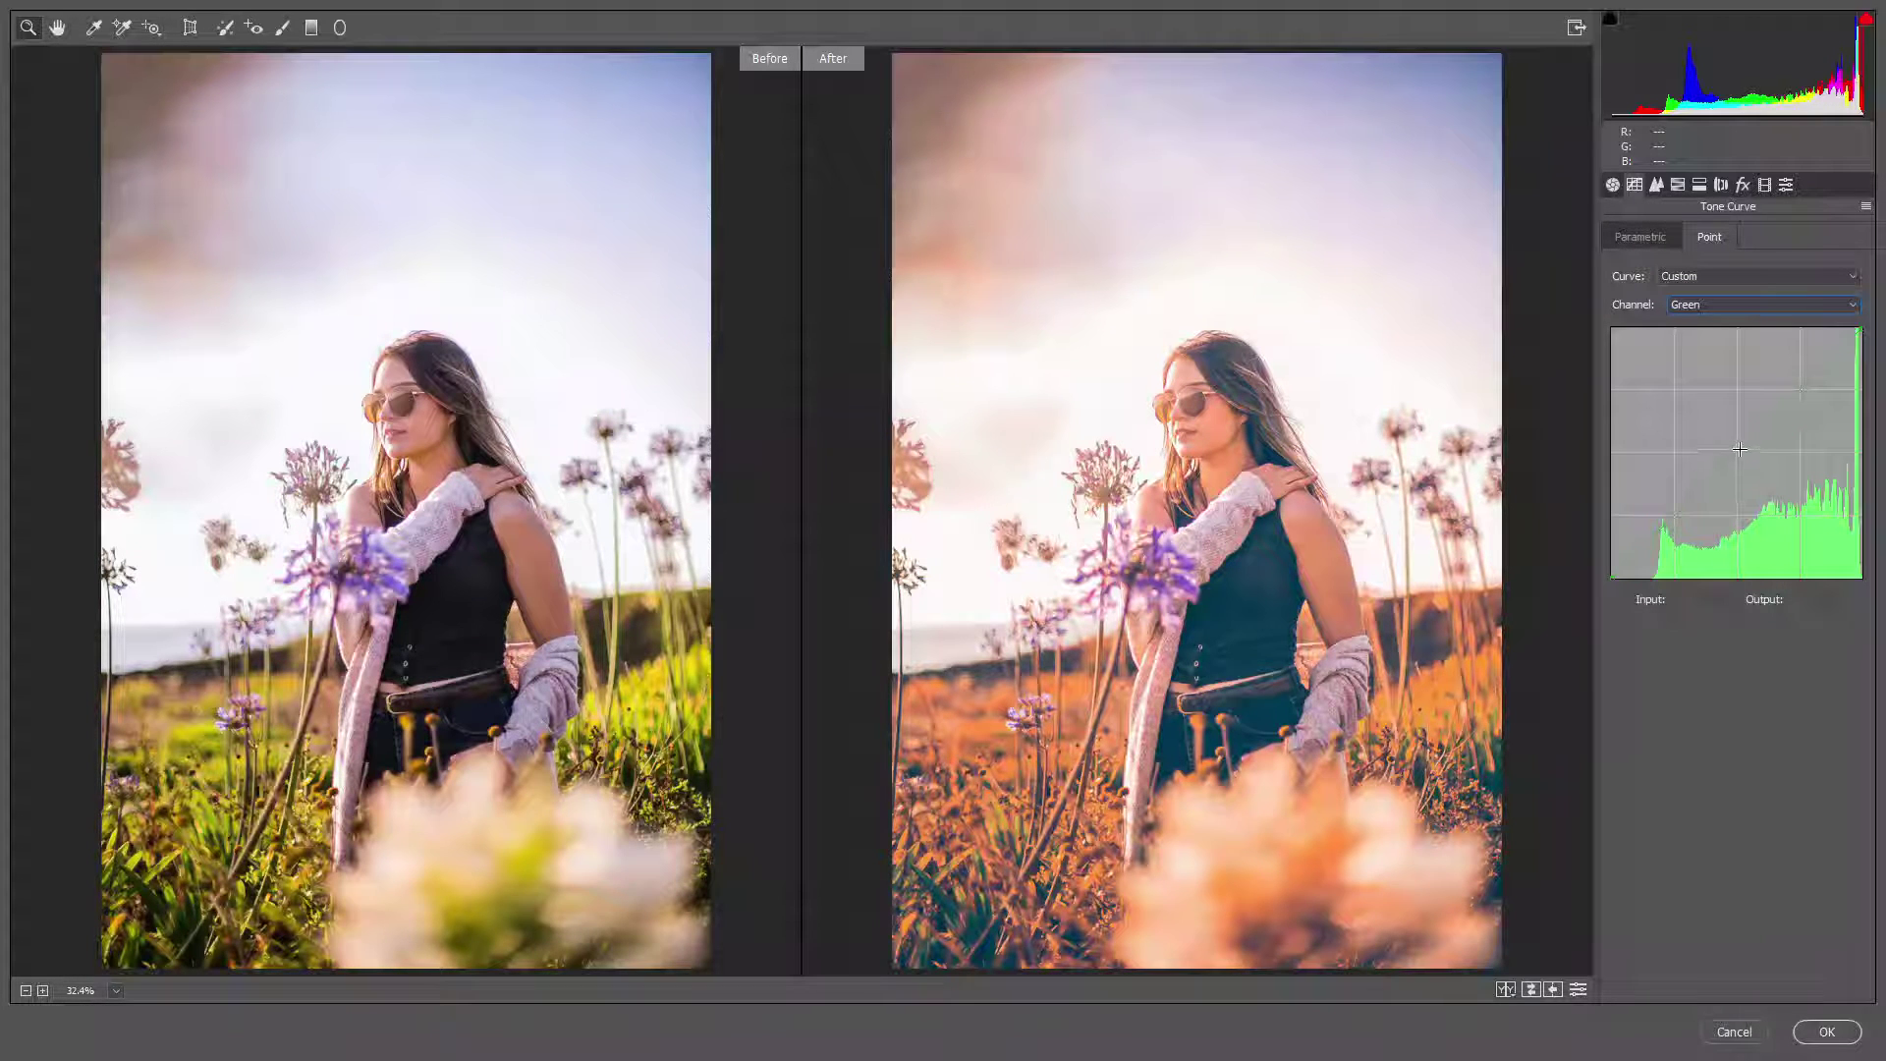
{"action": "left_click", "coordinate": [1739, 452]}
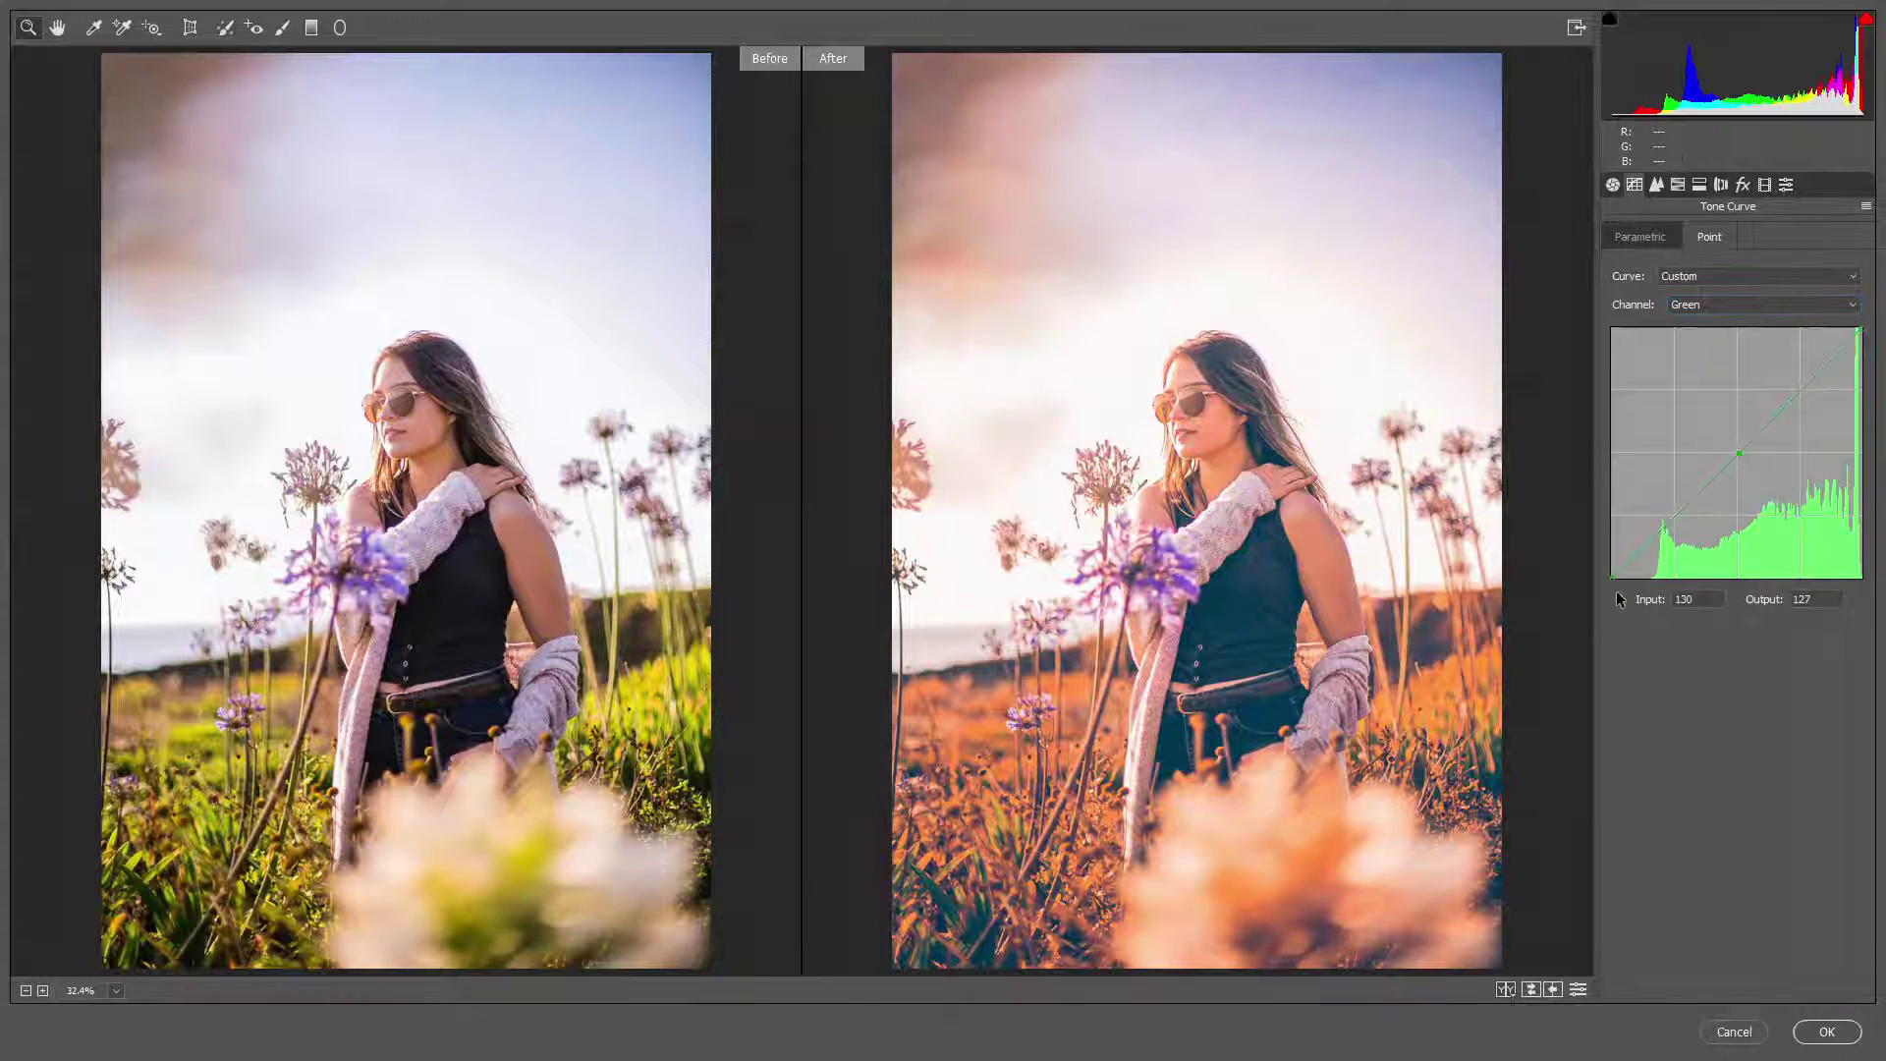
{"action": "mouse_move", "coordinate": [1612, 578]}
{"action": "left_mouse_down"}
{"action": "mouse_move", "coordinate": [1608, 507]}
{"action": "mouse_move", "coordinate": [1627, 621]}
{"action": "left_mouse_up"}
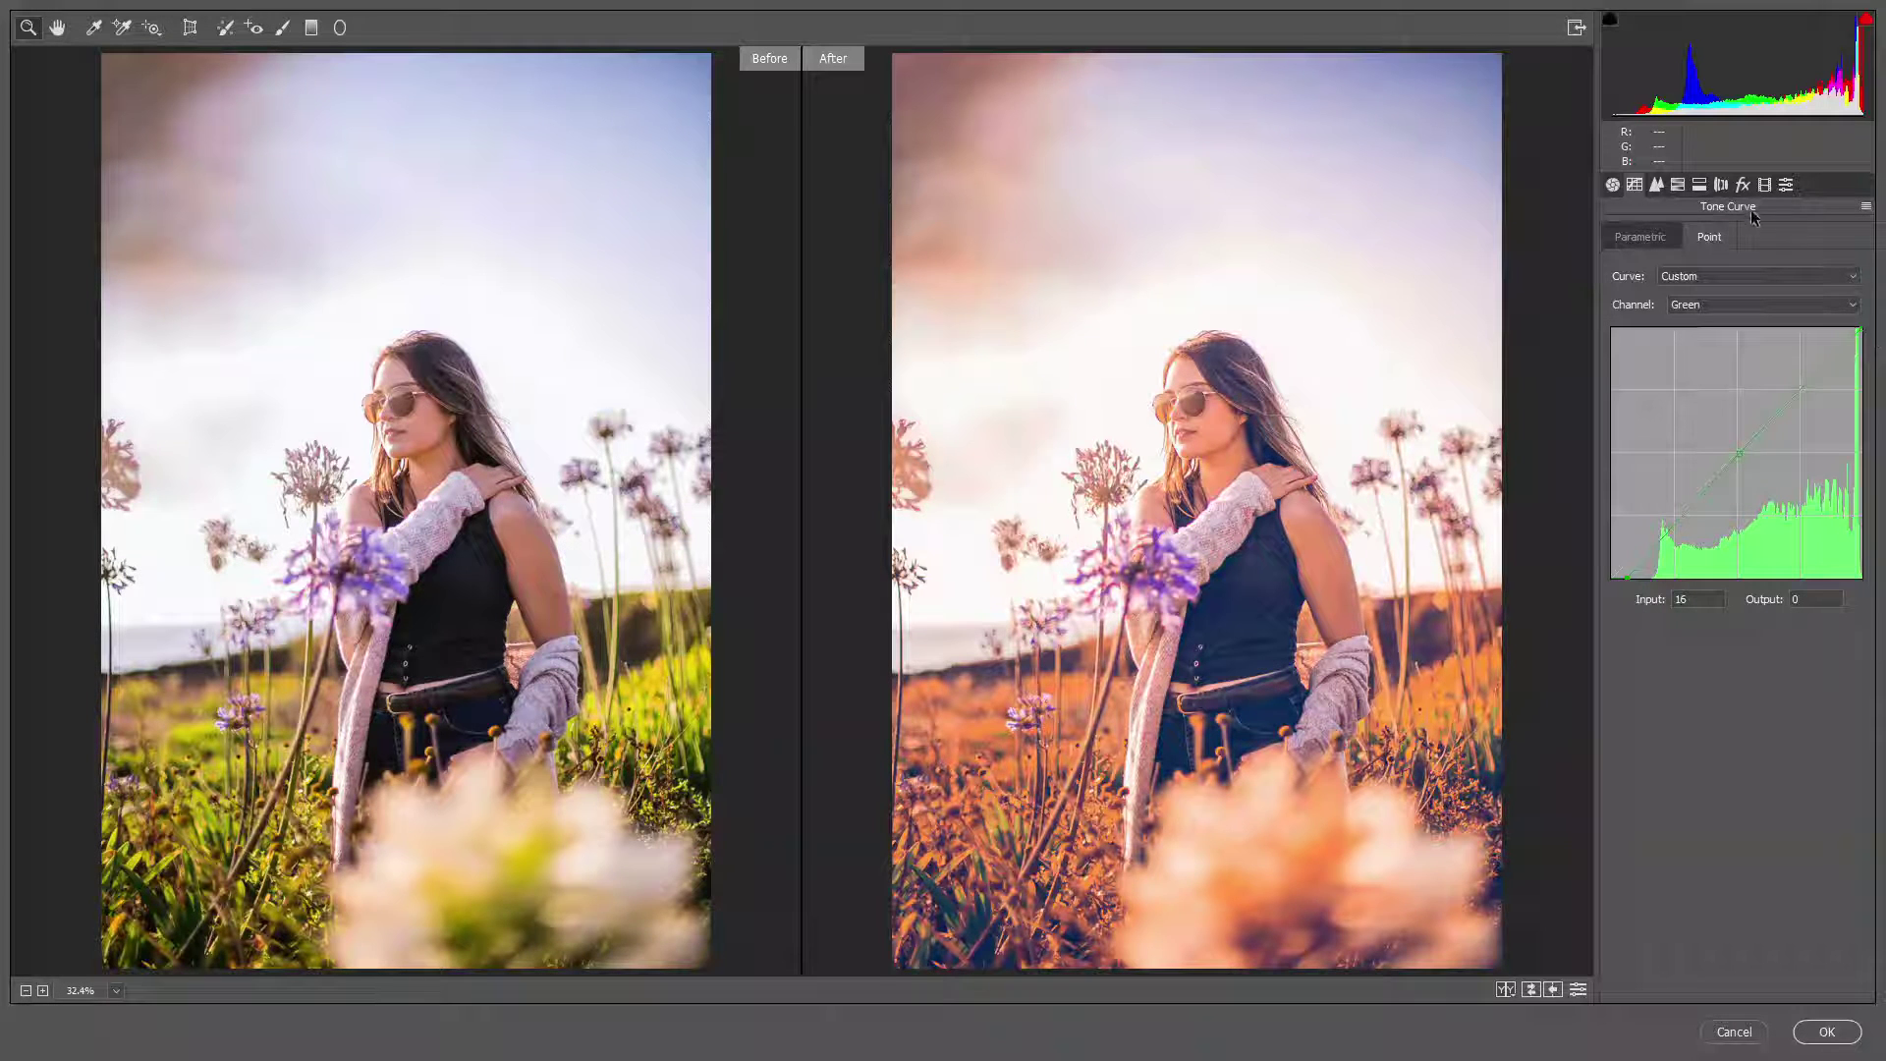
{"action": "left_click", "coordinate": [1615, 184]}
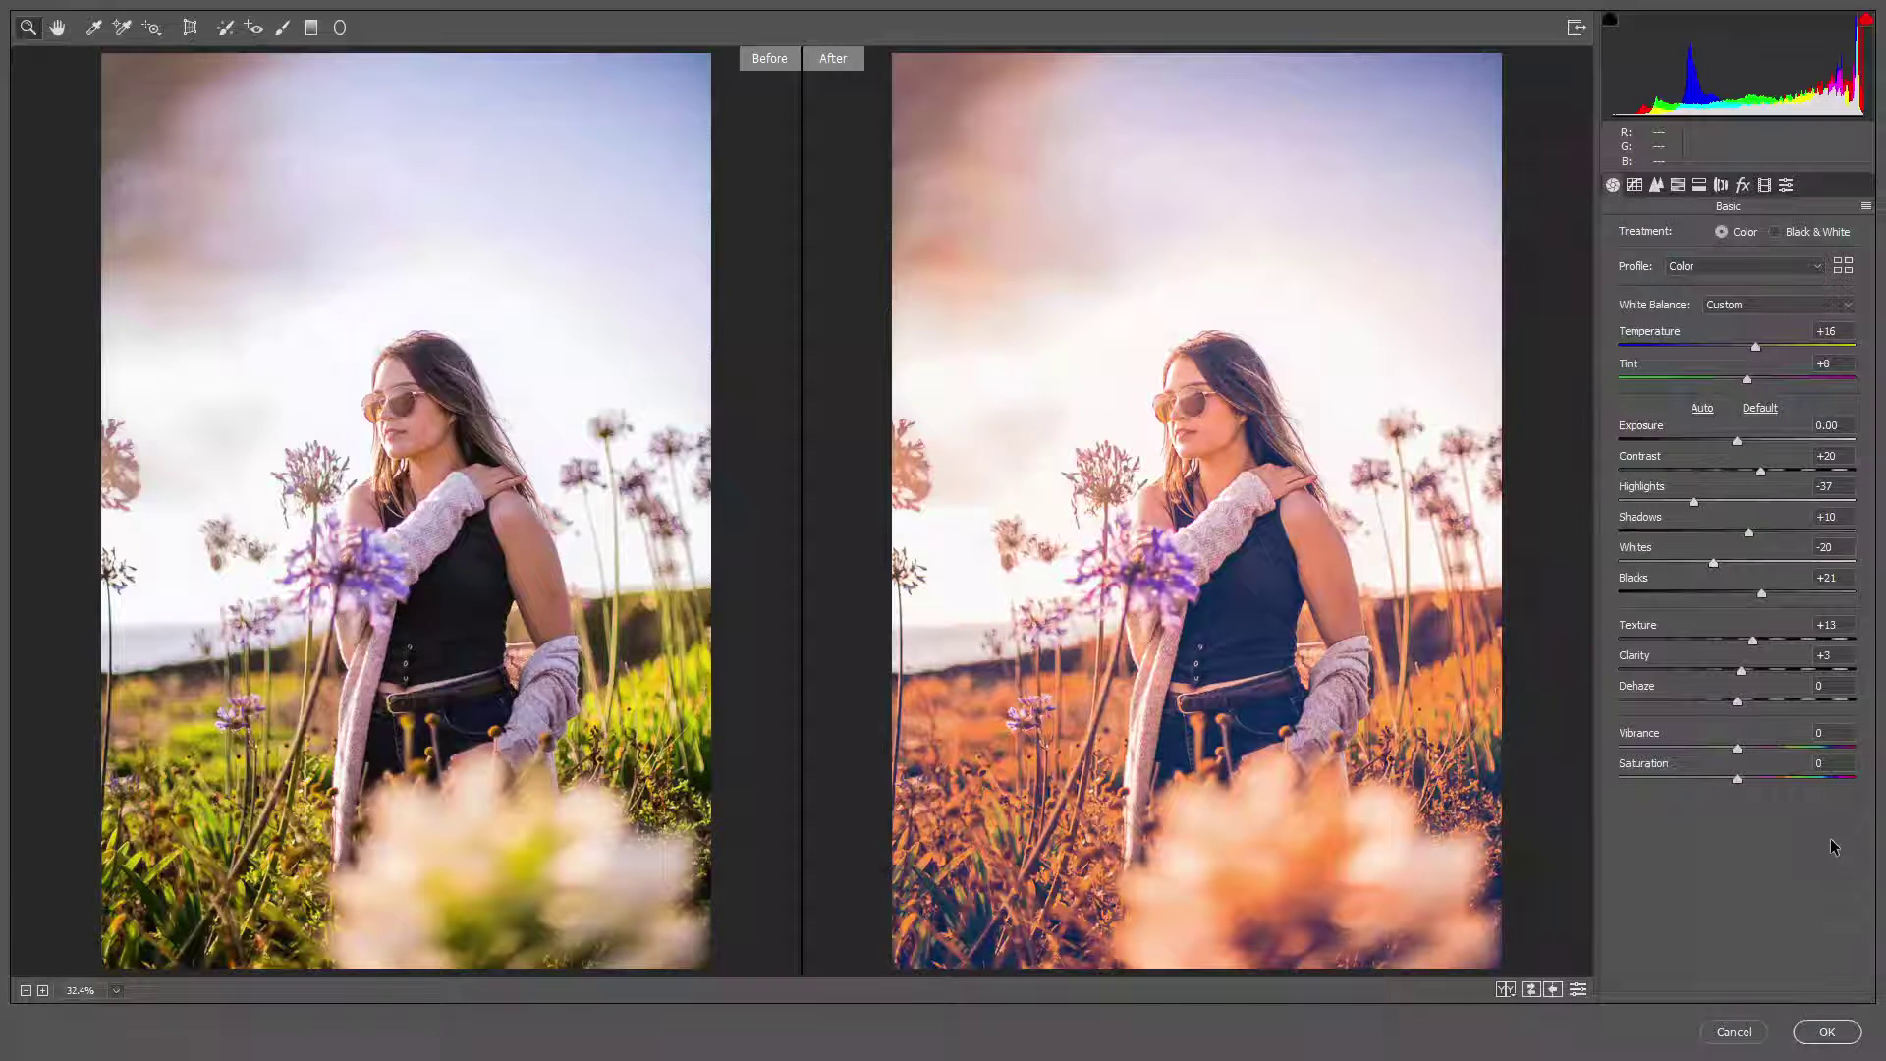
Commit the Camera Raw grade and toggle Background copy's visibility to compare with the original
{"action": "left_click", "coordinate": [1826, 1030]}
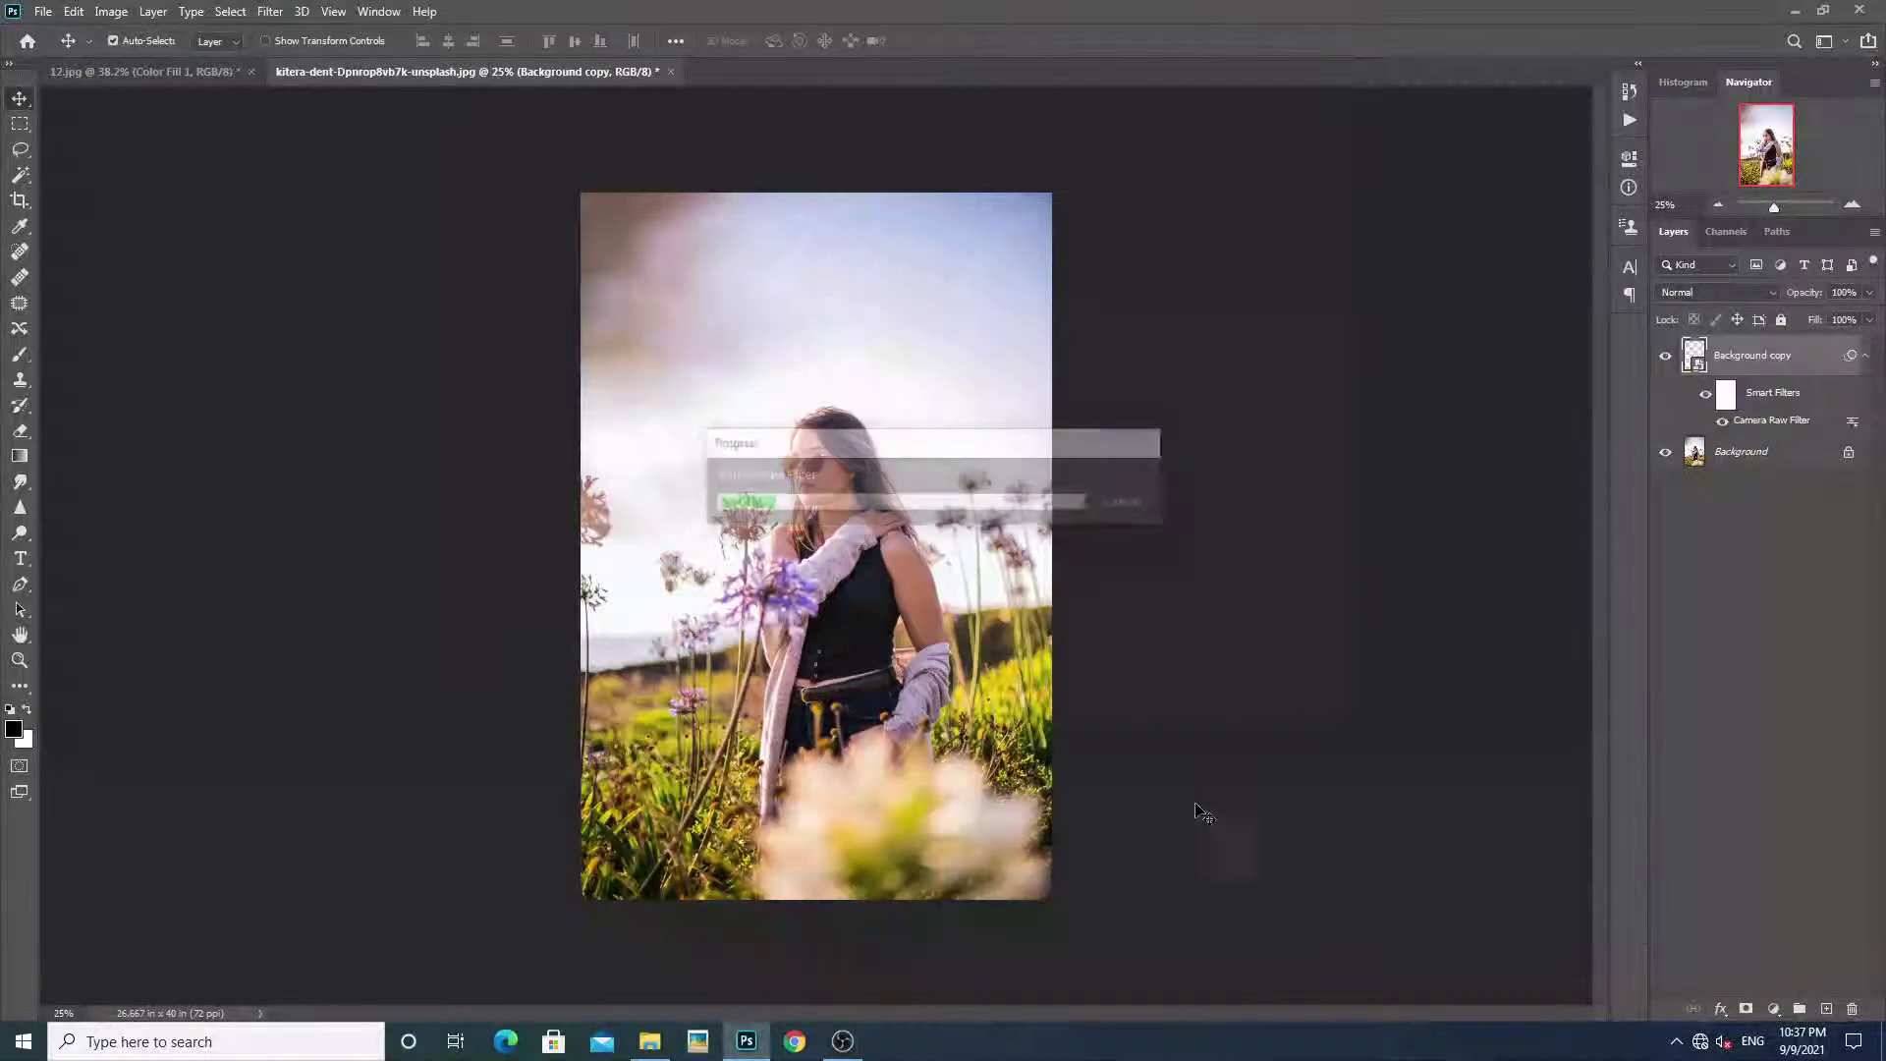
{"action": "left_click", "coordinate": [1666, 356]}
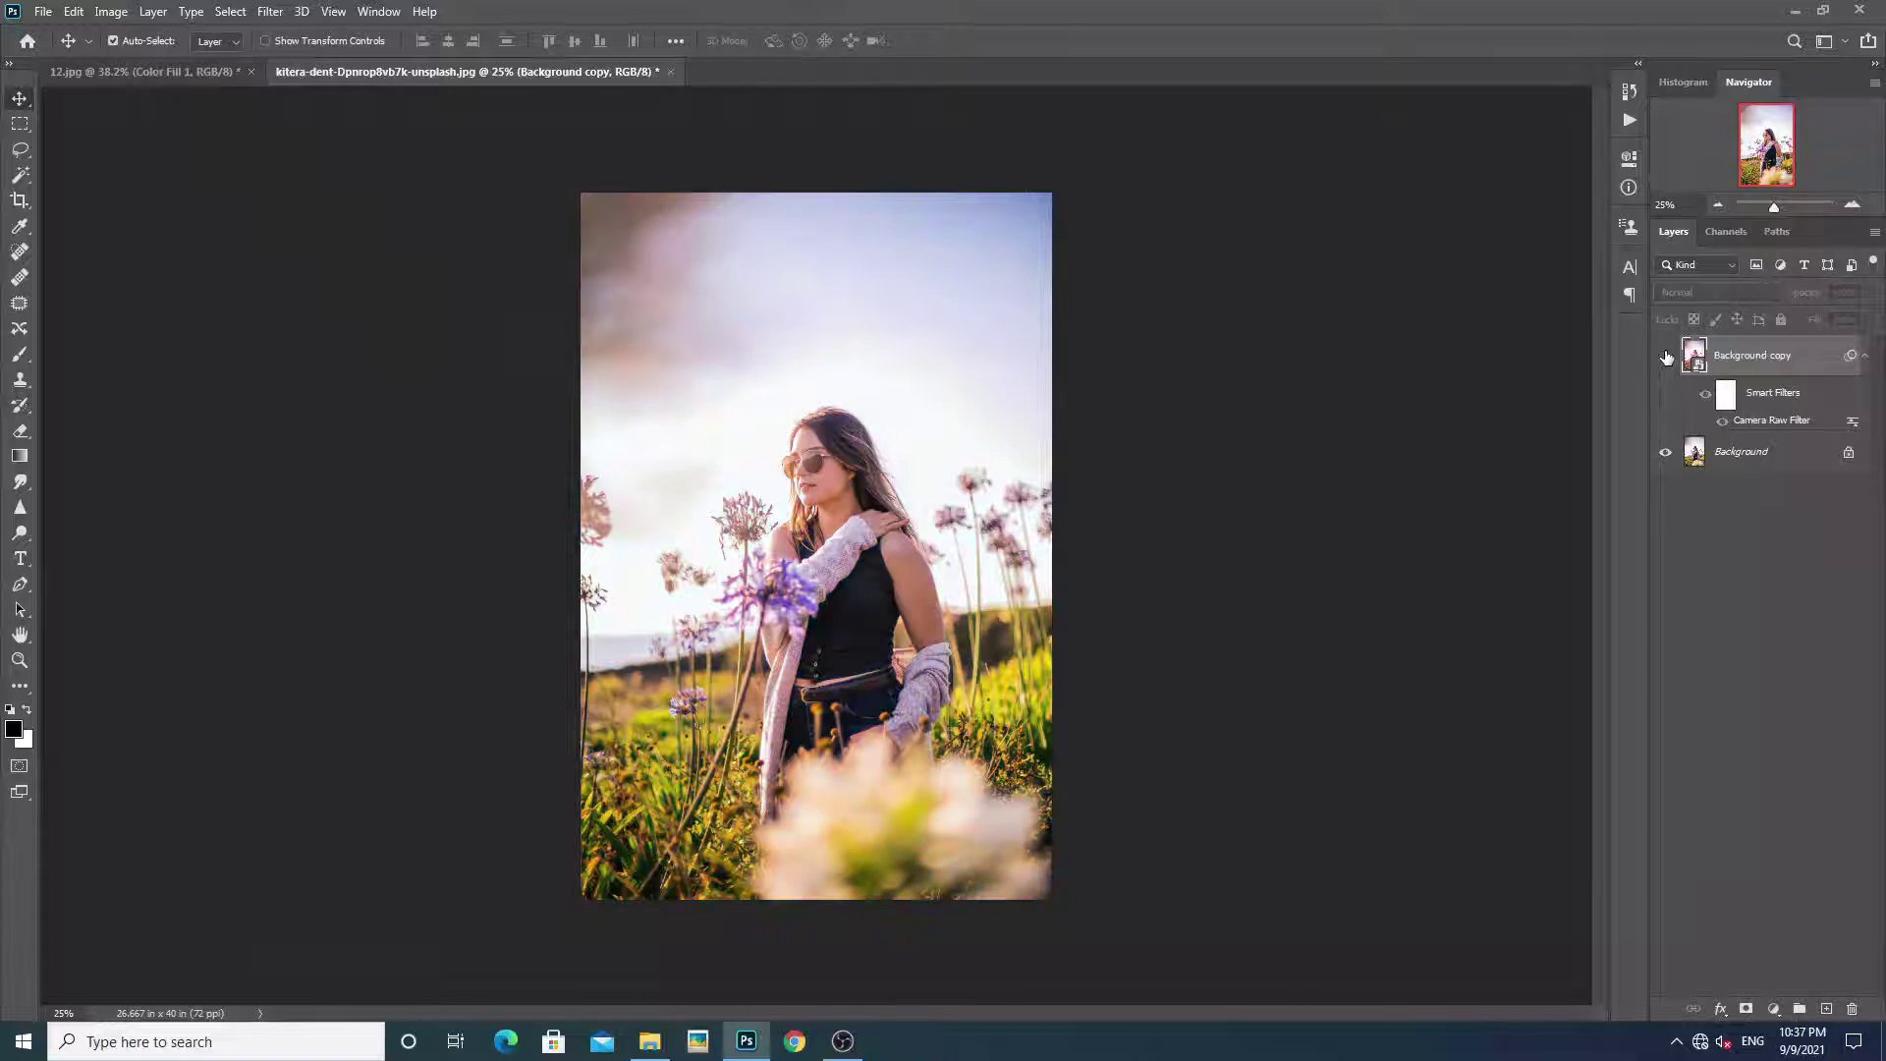
{"action": "left_click", "coordinate": [1665, 356]}
{"action": "left_click", "coordinate": [1665, 356]}
{"action": "left_click", "coordinate": [1774, 1009]}
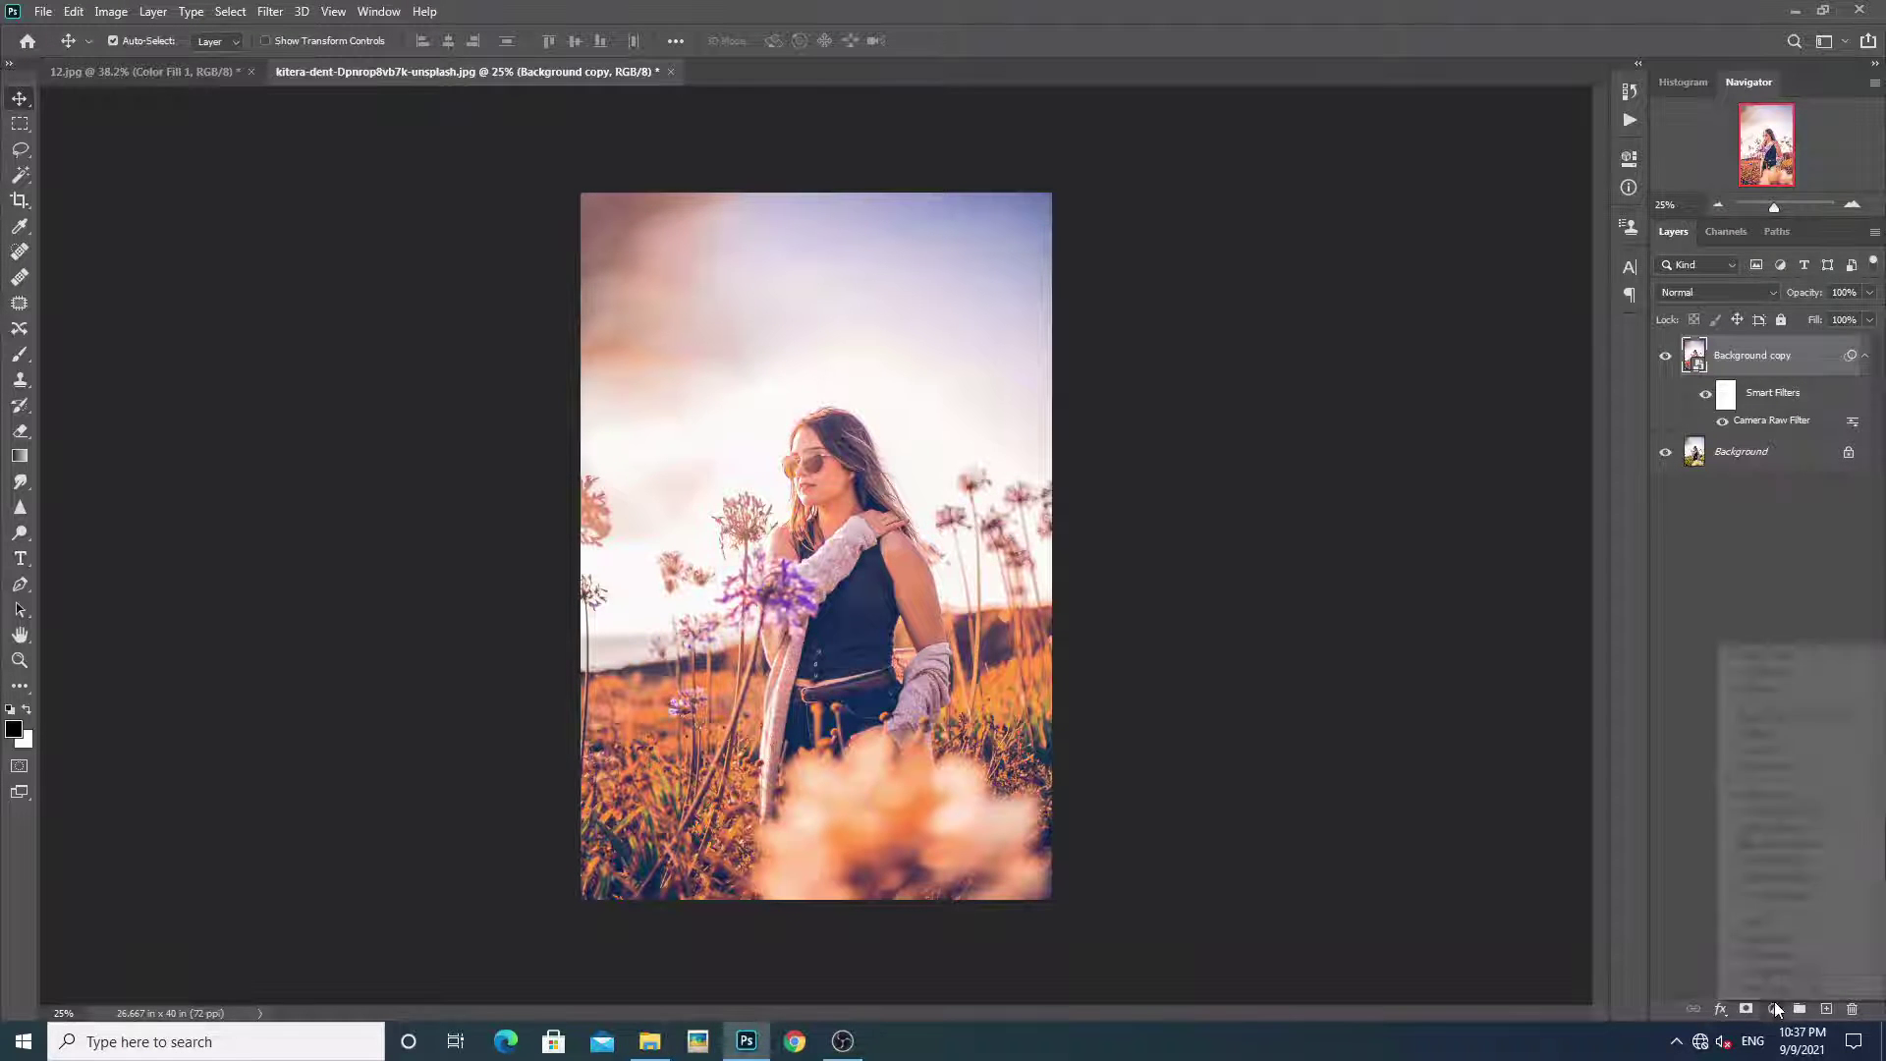
Add a saturated orange Solid Color fill layer set to Soft Light blend mode
{"action": "left_click", "coordinate": [1771, 655]}
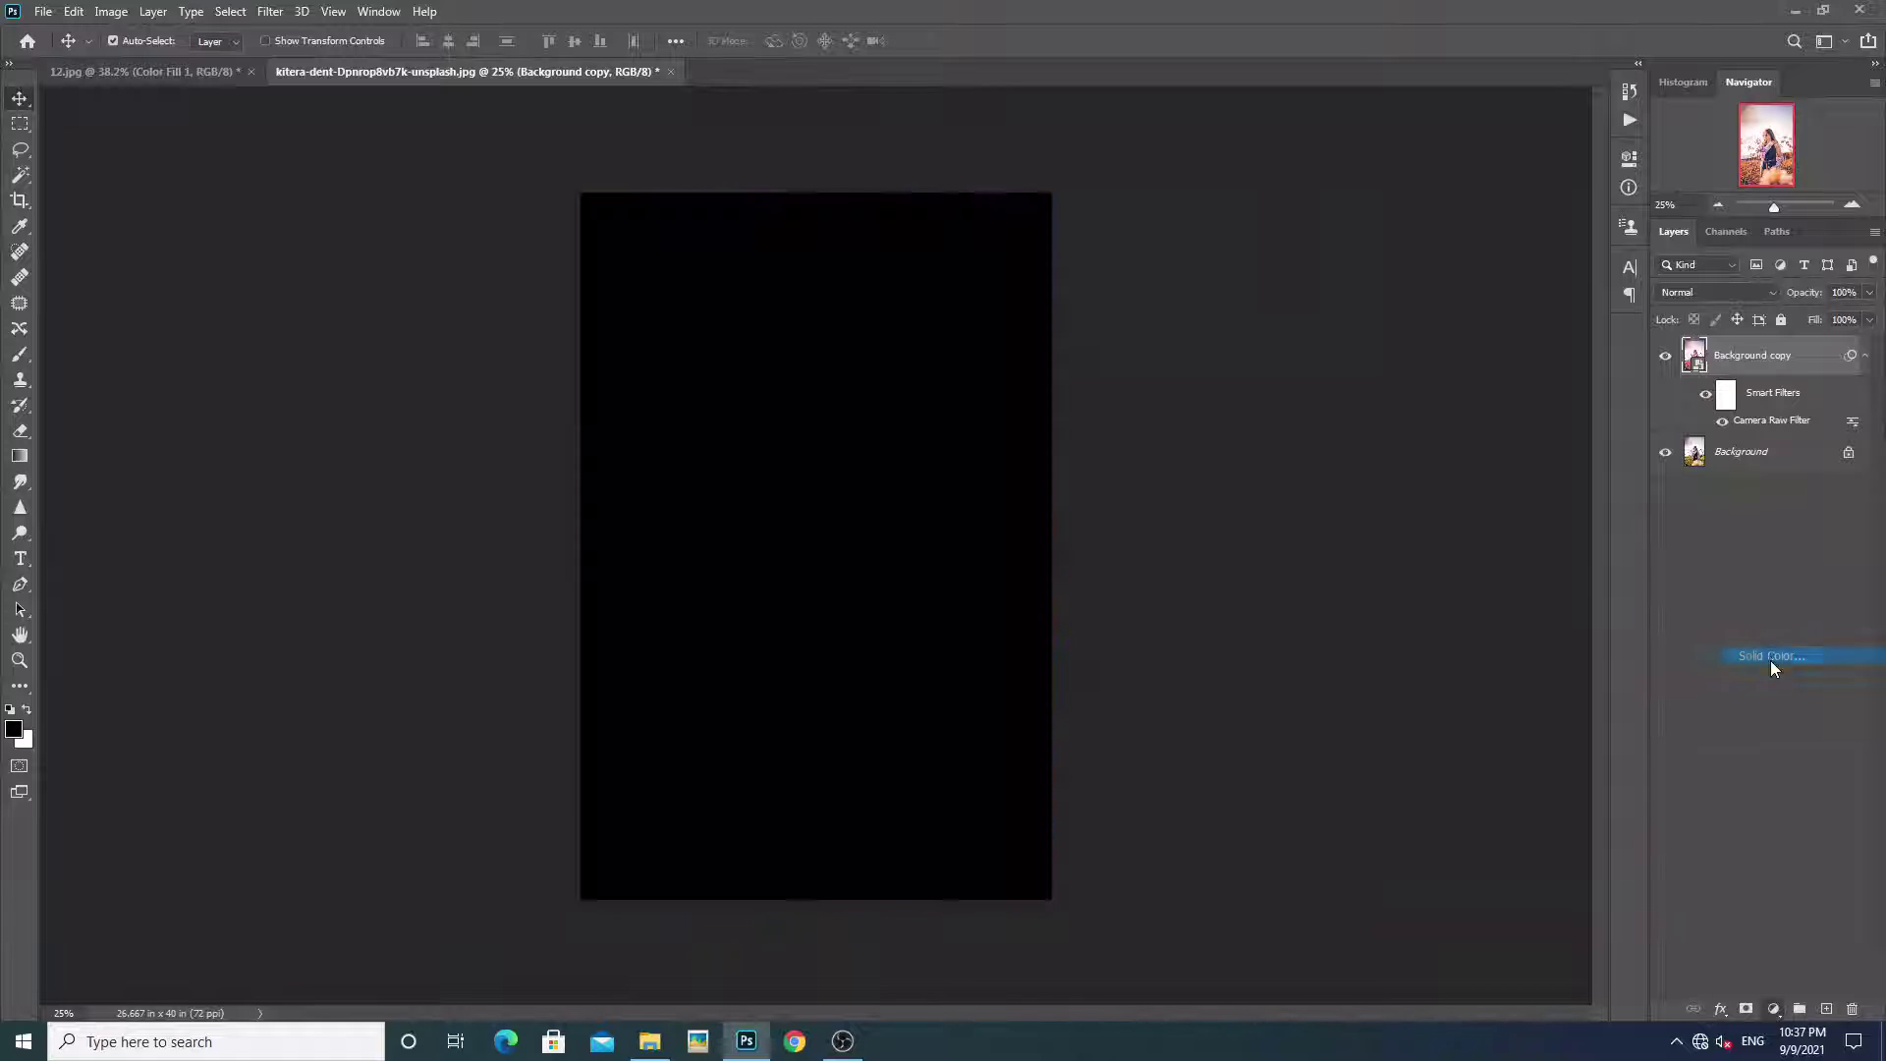
{"action": "left_click_drag", "start_coordinate": [1607, 484], "coordinate": [1607, 475]}
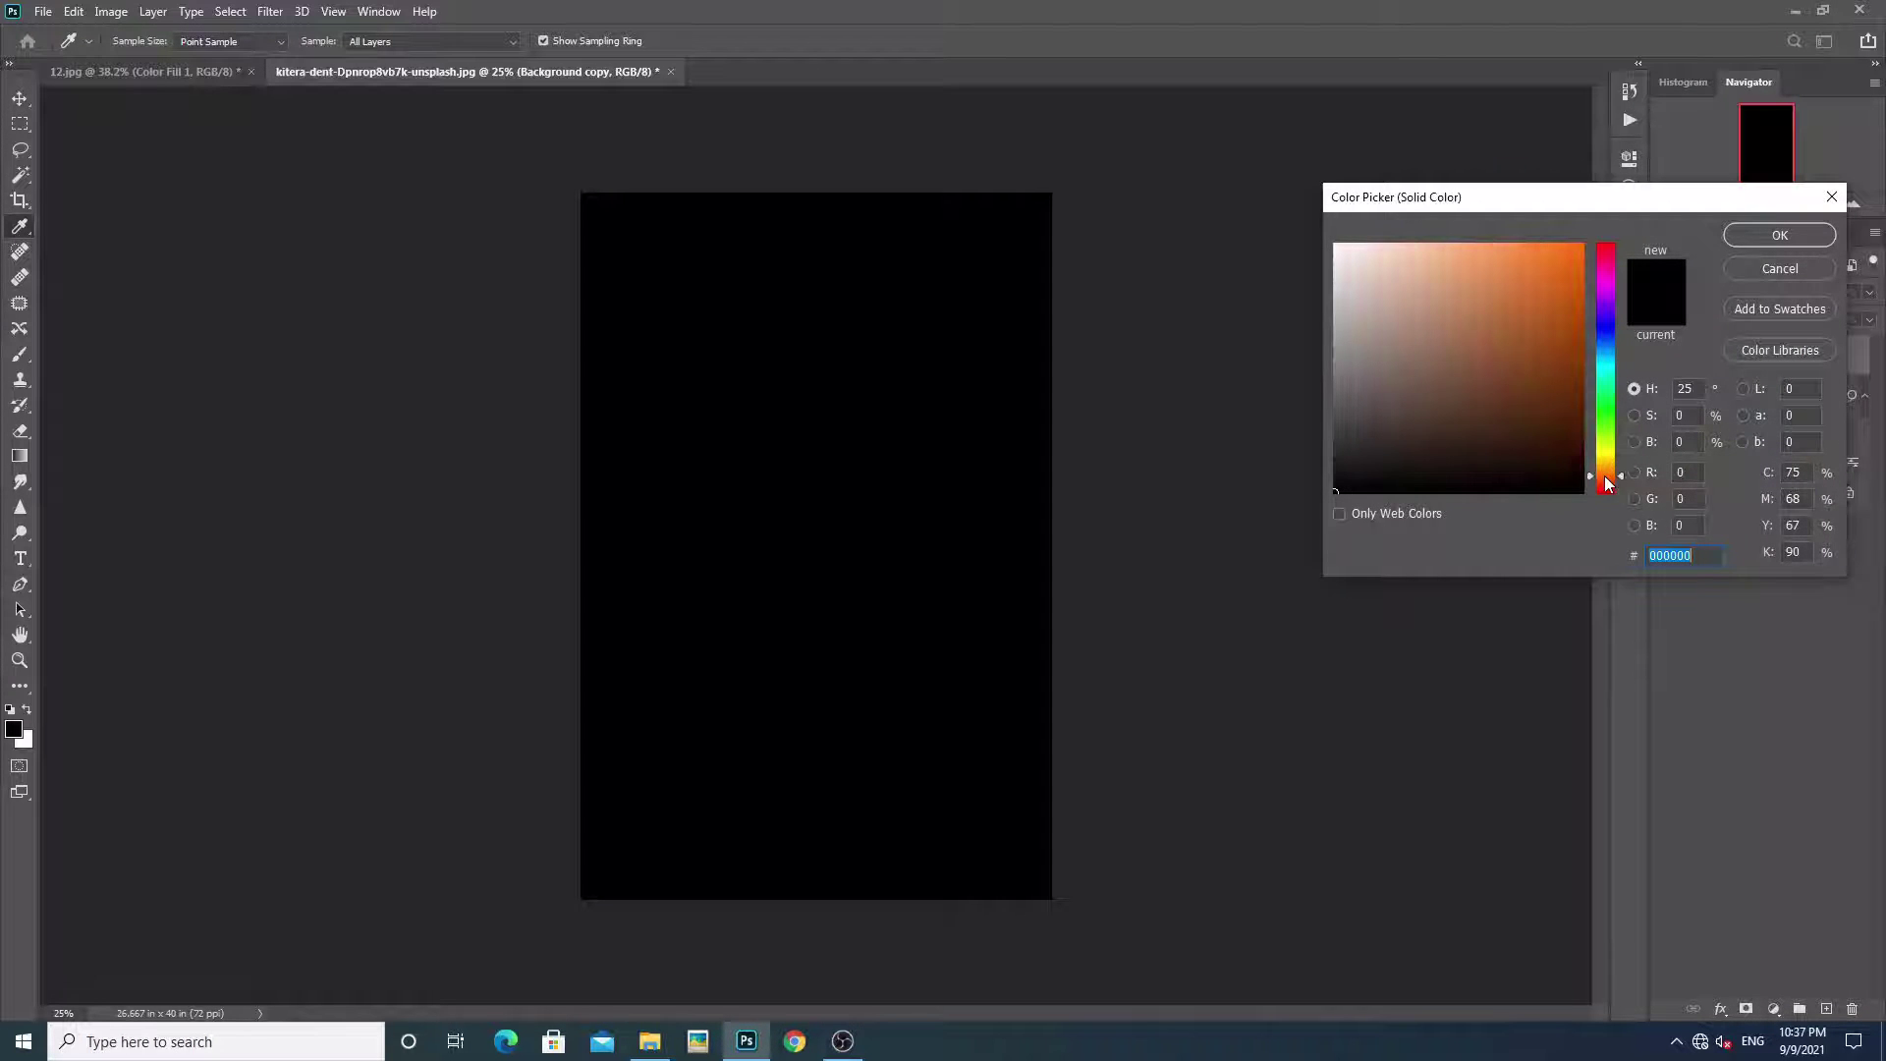
{"action": "left_click_drag", "start_coordinate": [1559, 314], "coordinate": [1606, 236]}
{"action": "left_click", "coordinate": [1754, 243]}
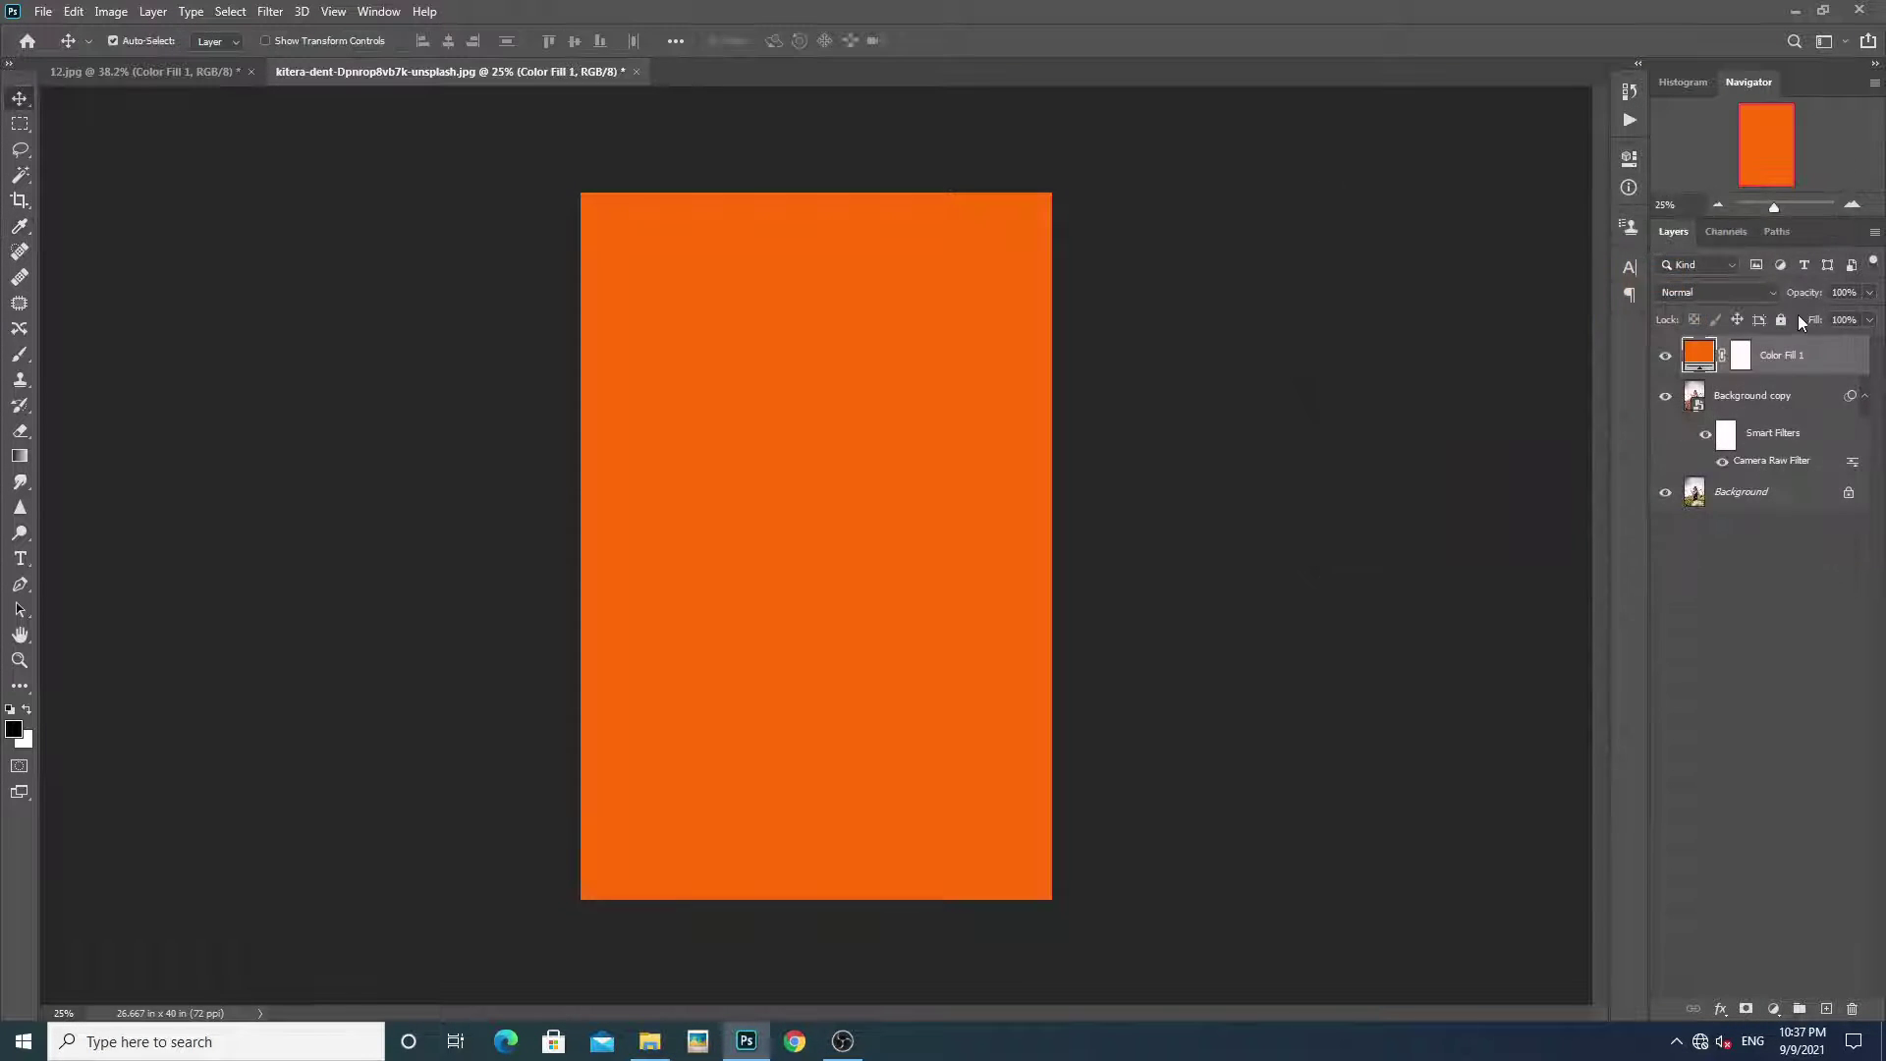
{"action": "left_click", "coordinate": [1724, 297]}
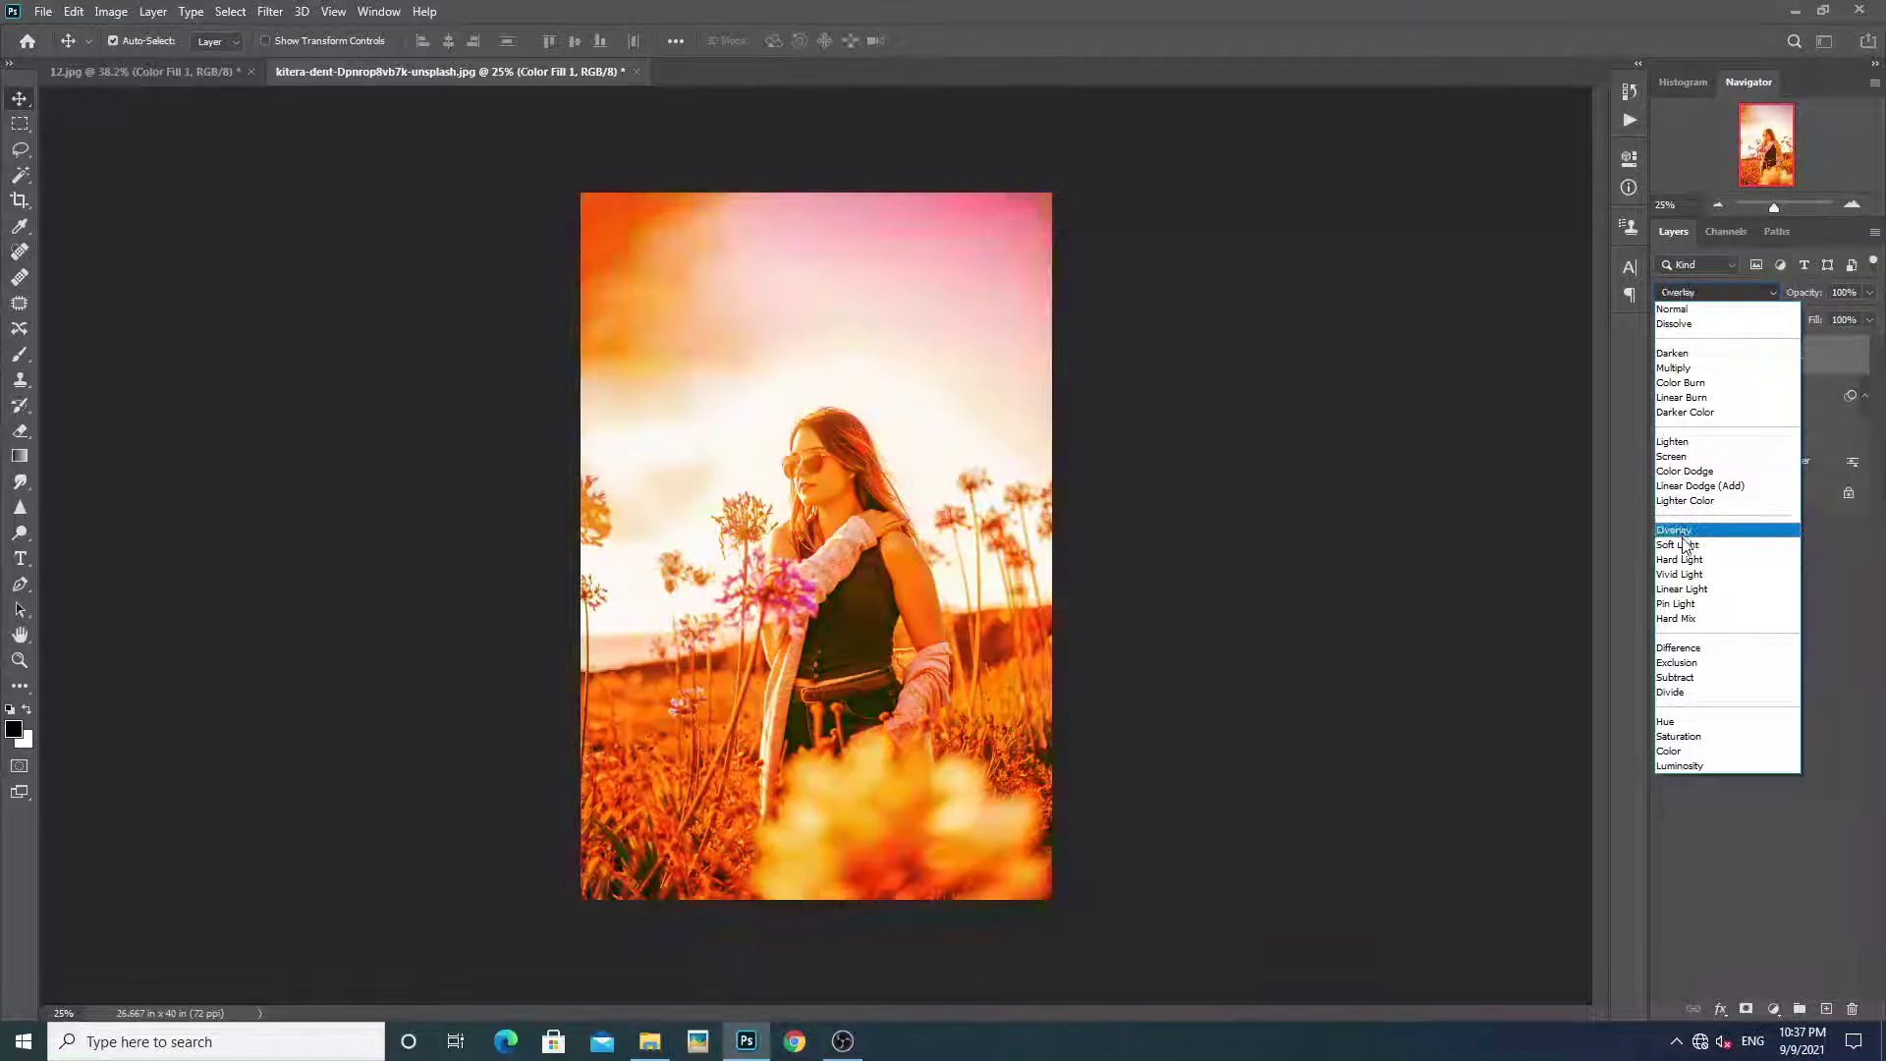
{"action": "left_click", "coordinate": [1683, 546]}
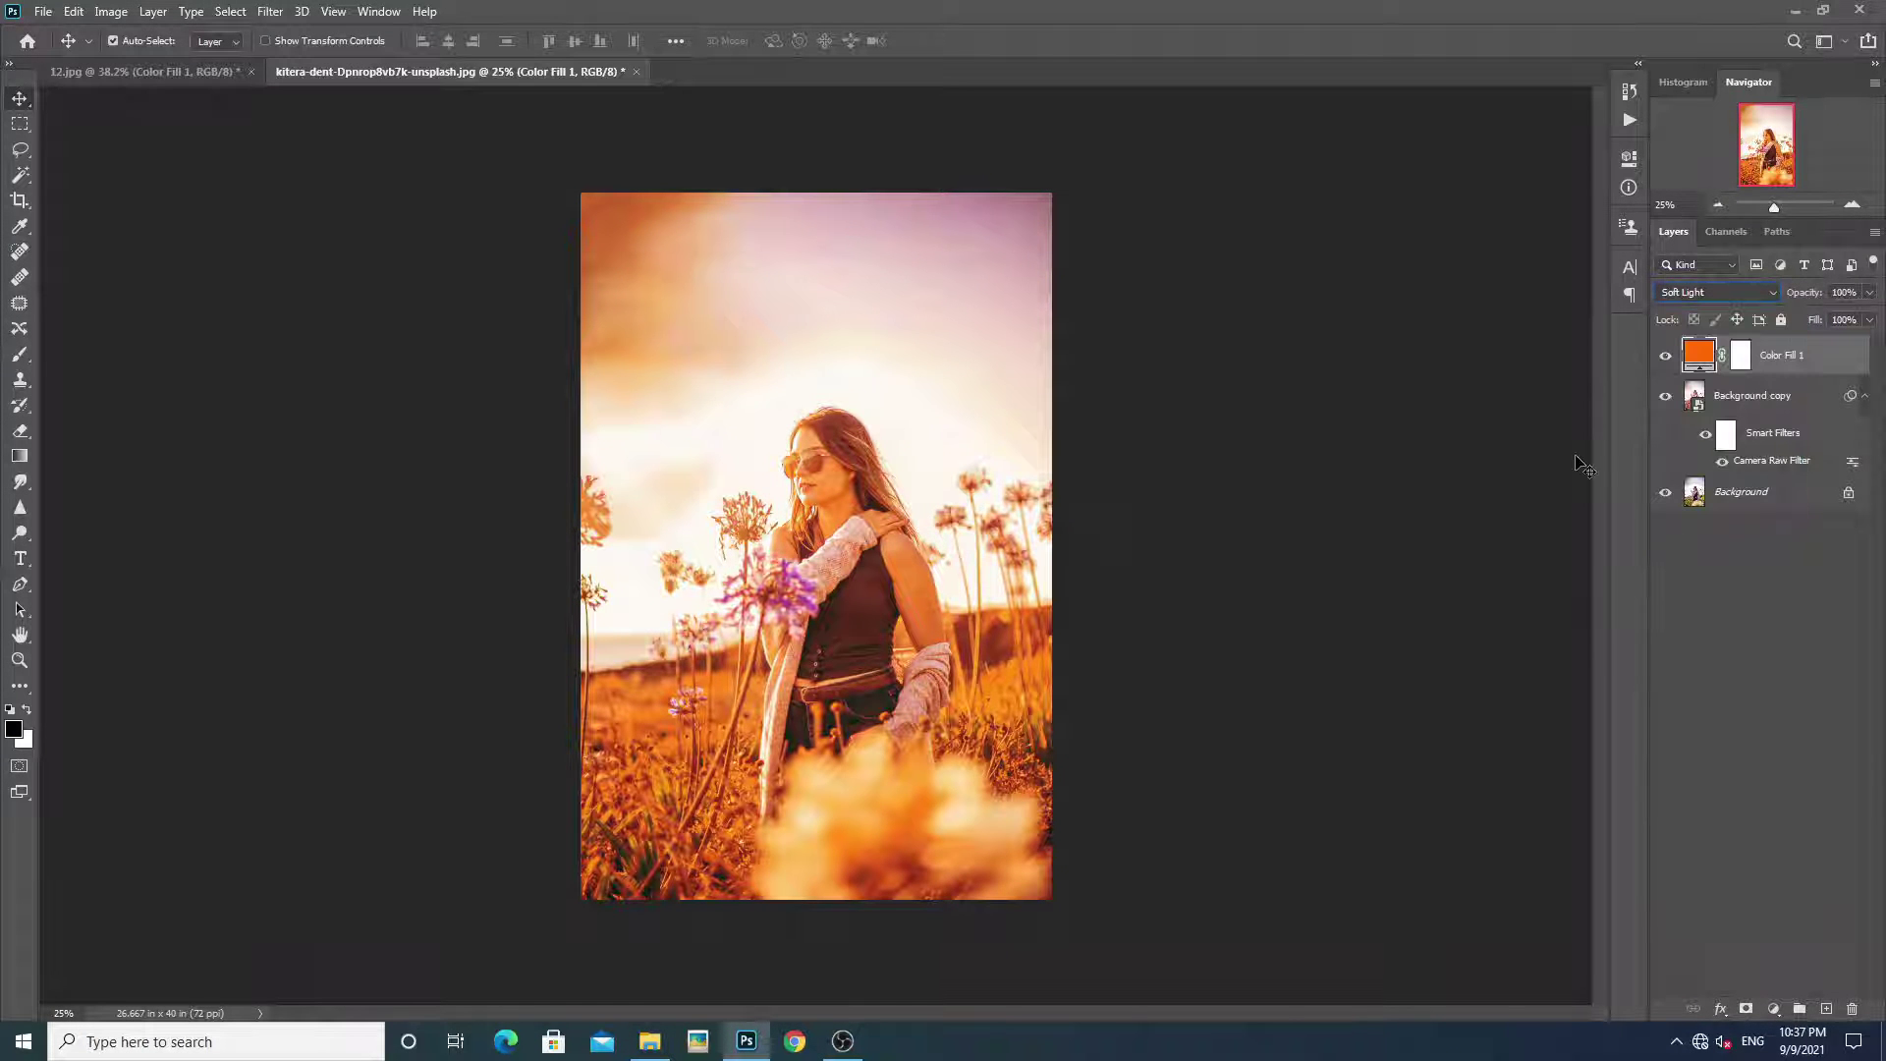
Split Color Fill 1's Underlying Layer Blend If sliders to feather highlights and shadows
{"action": "double_click", "coordinate": [1828, 363]}
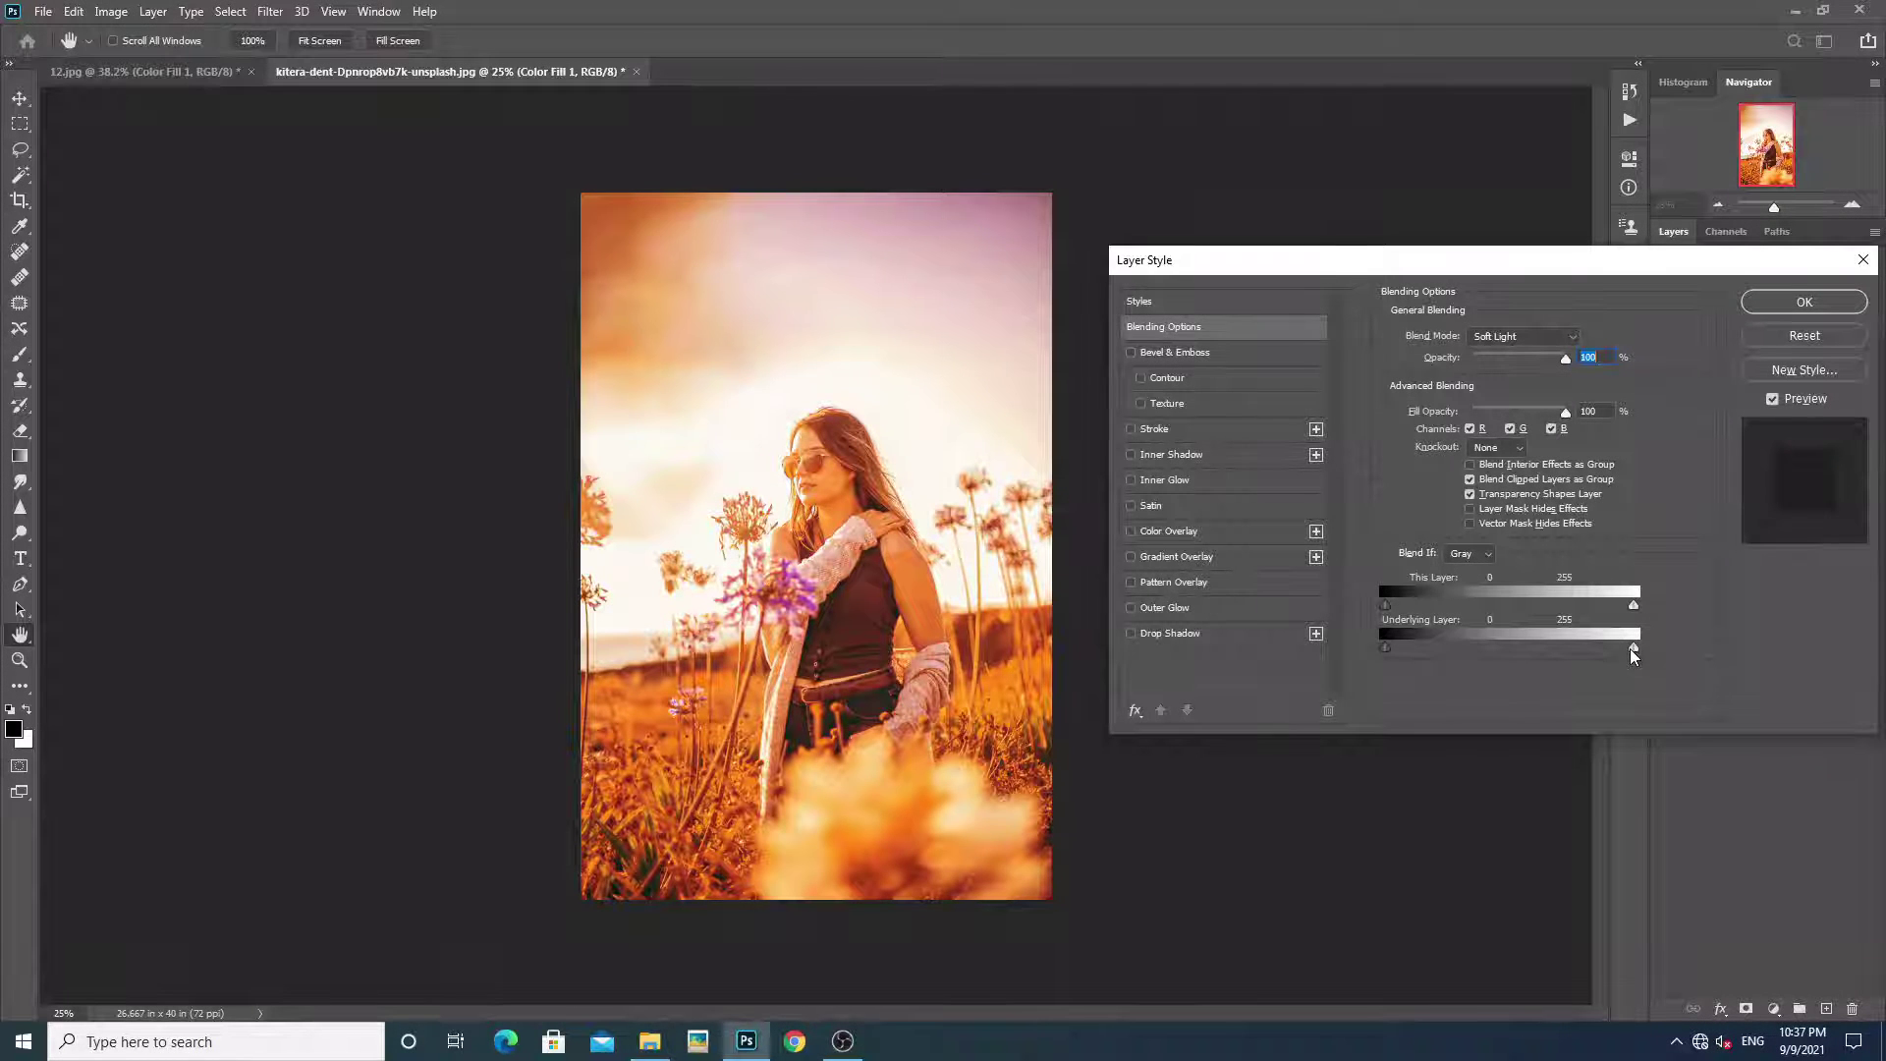
{"action": "left_click_drag", "start_coordinate": [1632, 648], "coordinate": [1380, 648]}
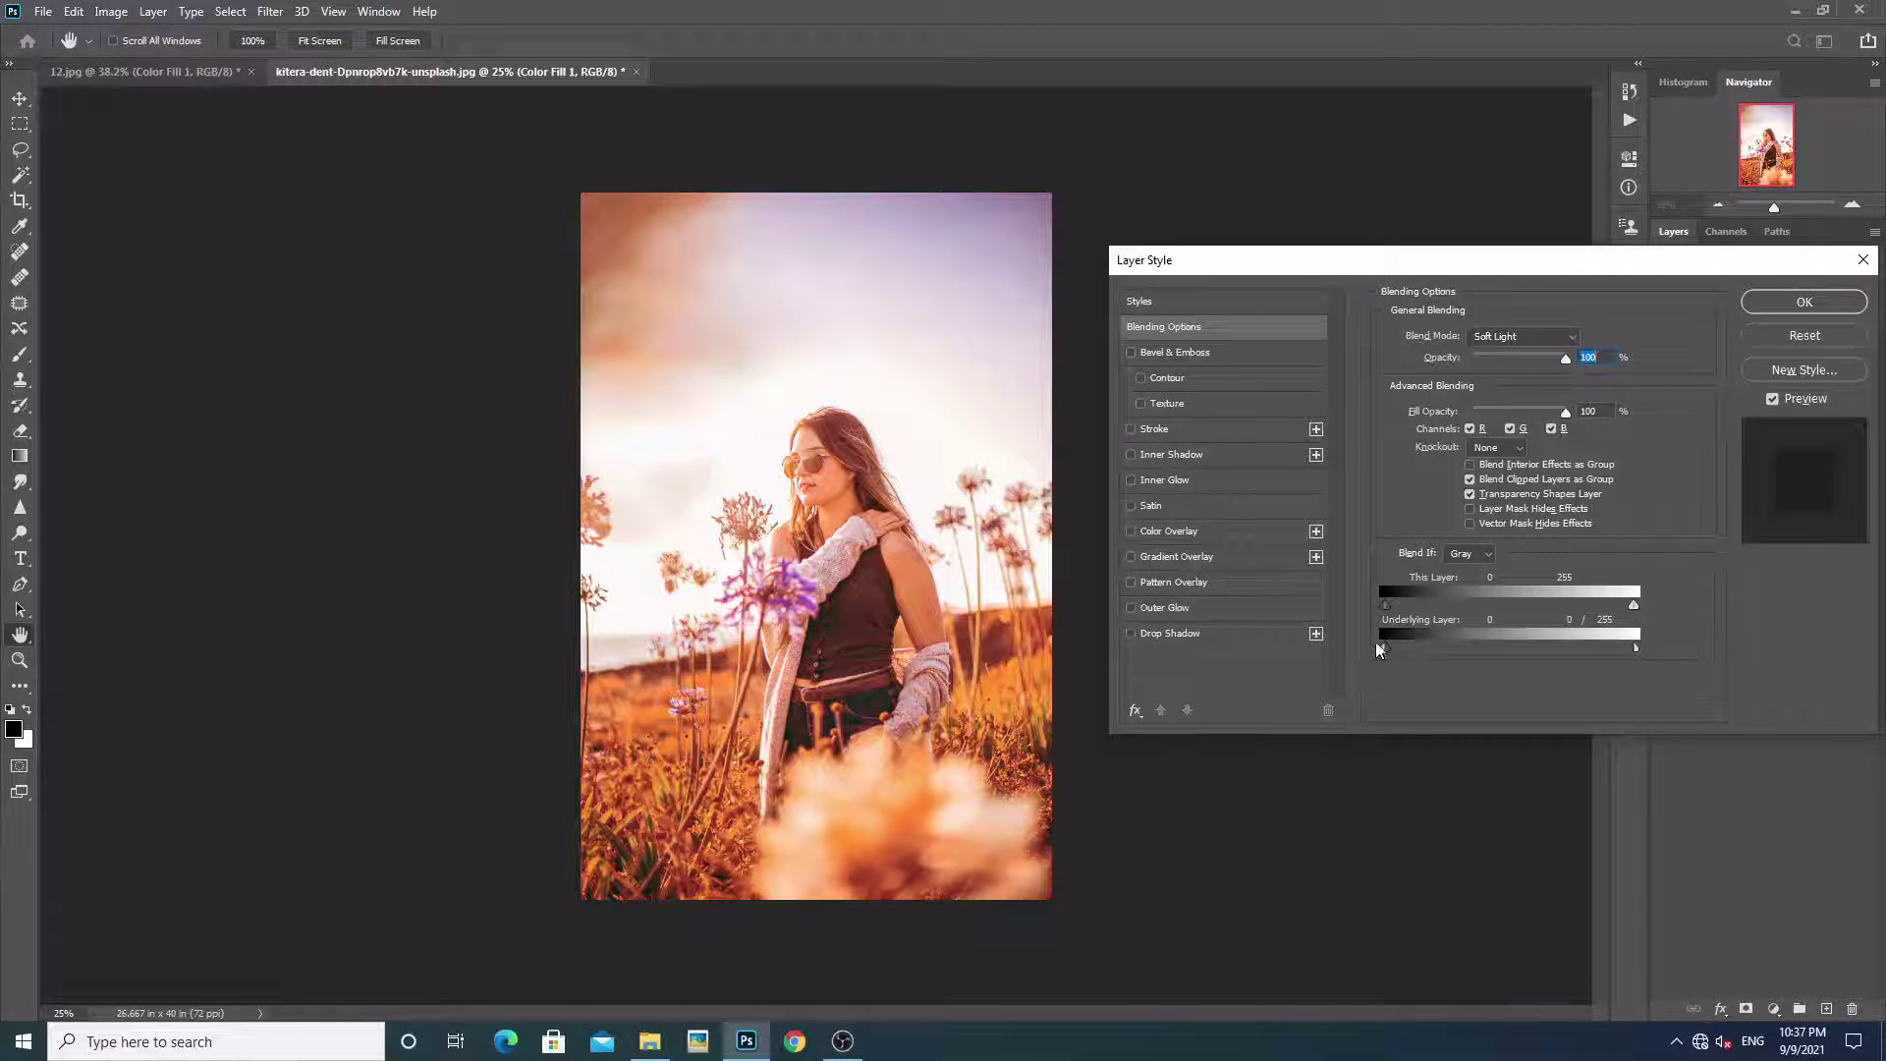
{"action": "mouse_move", "coordinate": [1388, 656]}
{"action": "left_mouse_down"}
{"action": "mouse_move", "coordinate": [1677, 655]}
{"action": "mouse_move", "coordinate": [1448, 619]}
{"action": "mouse_move", "coordinate": [1663, 609]}
{"action": "left_mouse_up"}
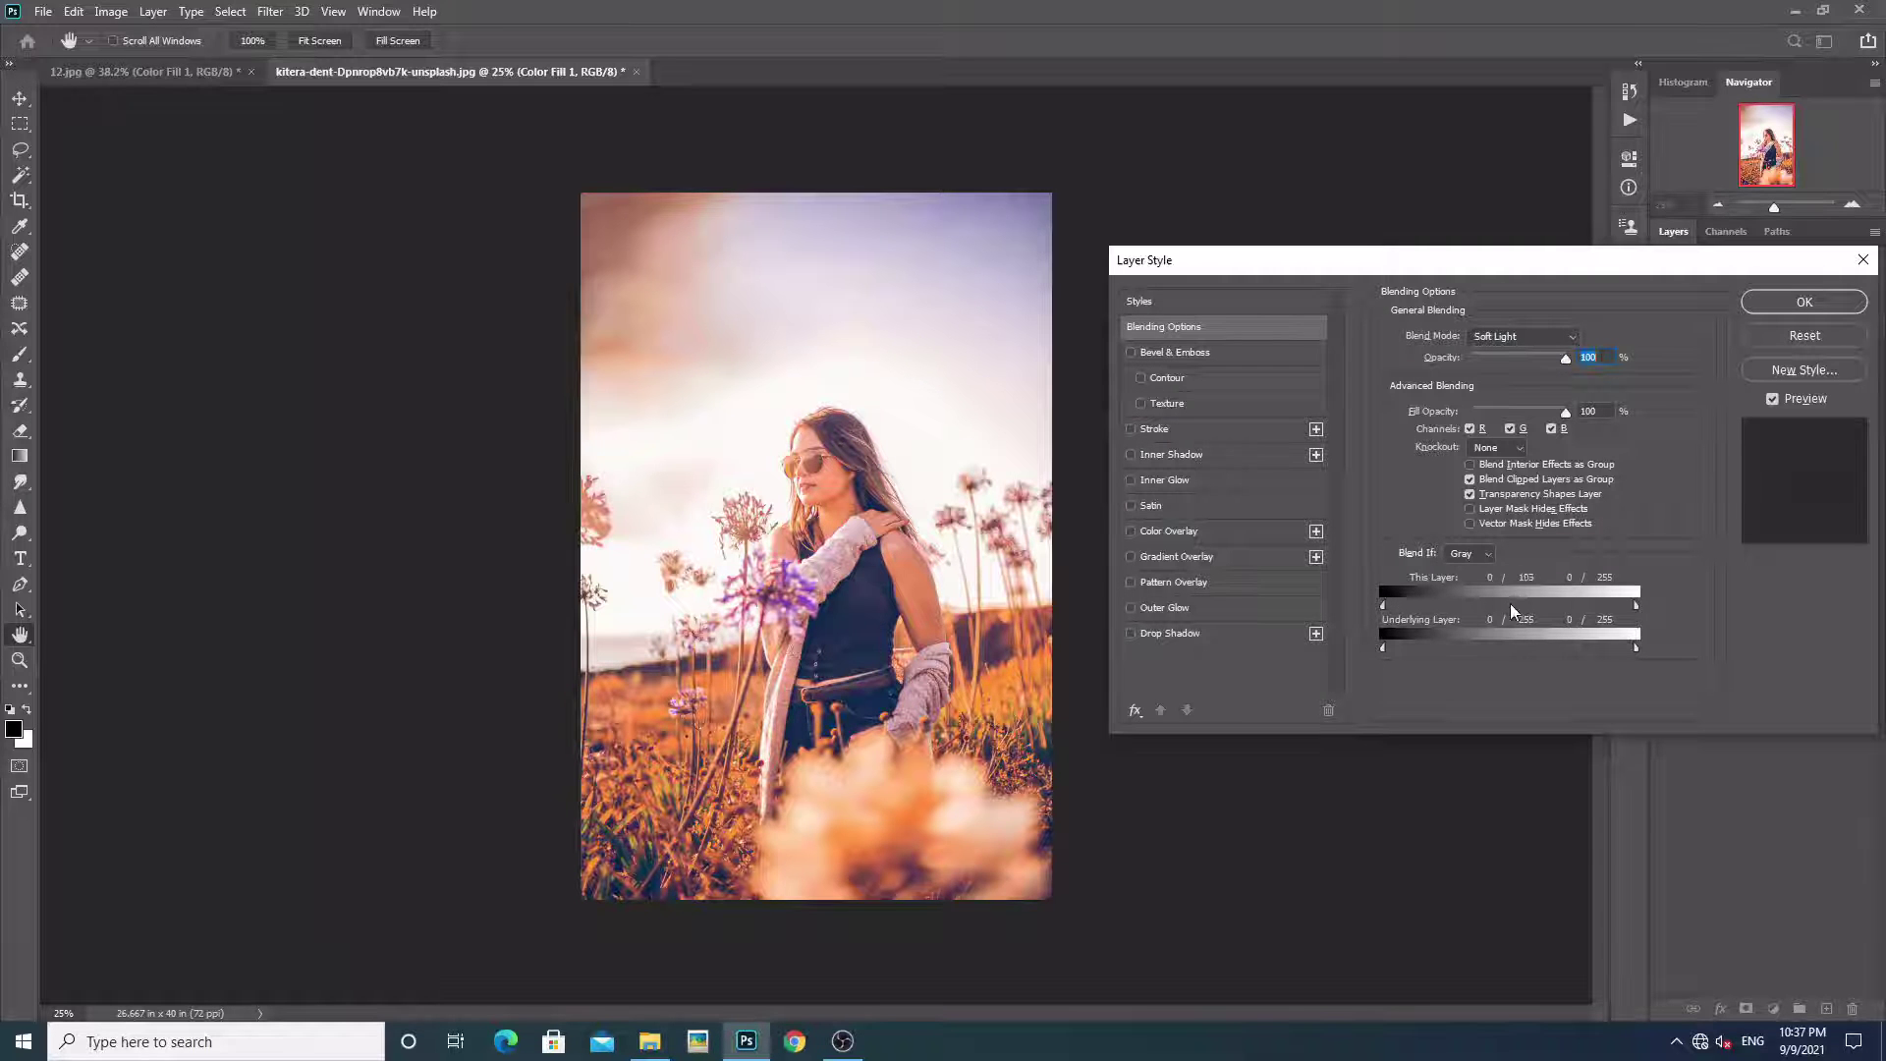
{"action": "left_click", "coordinate": [1794, 304]}
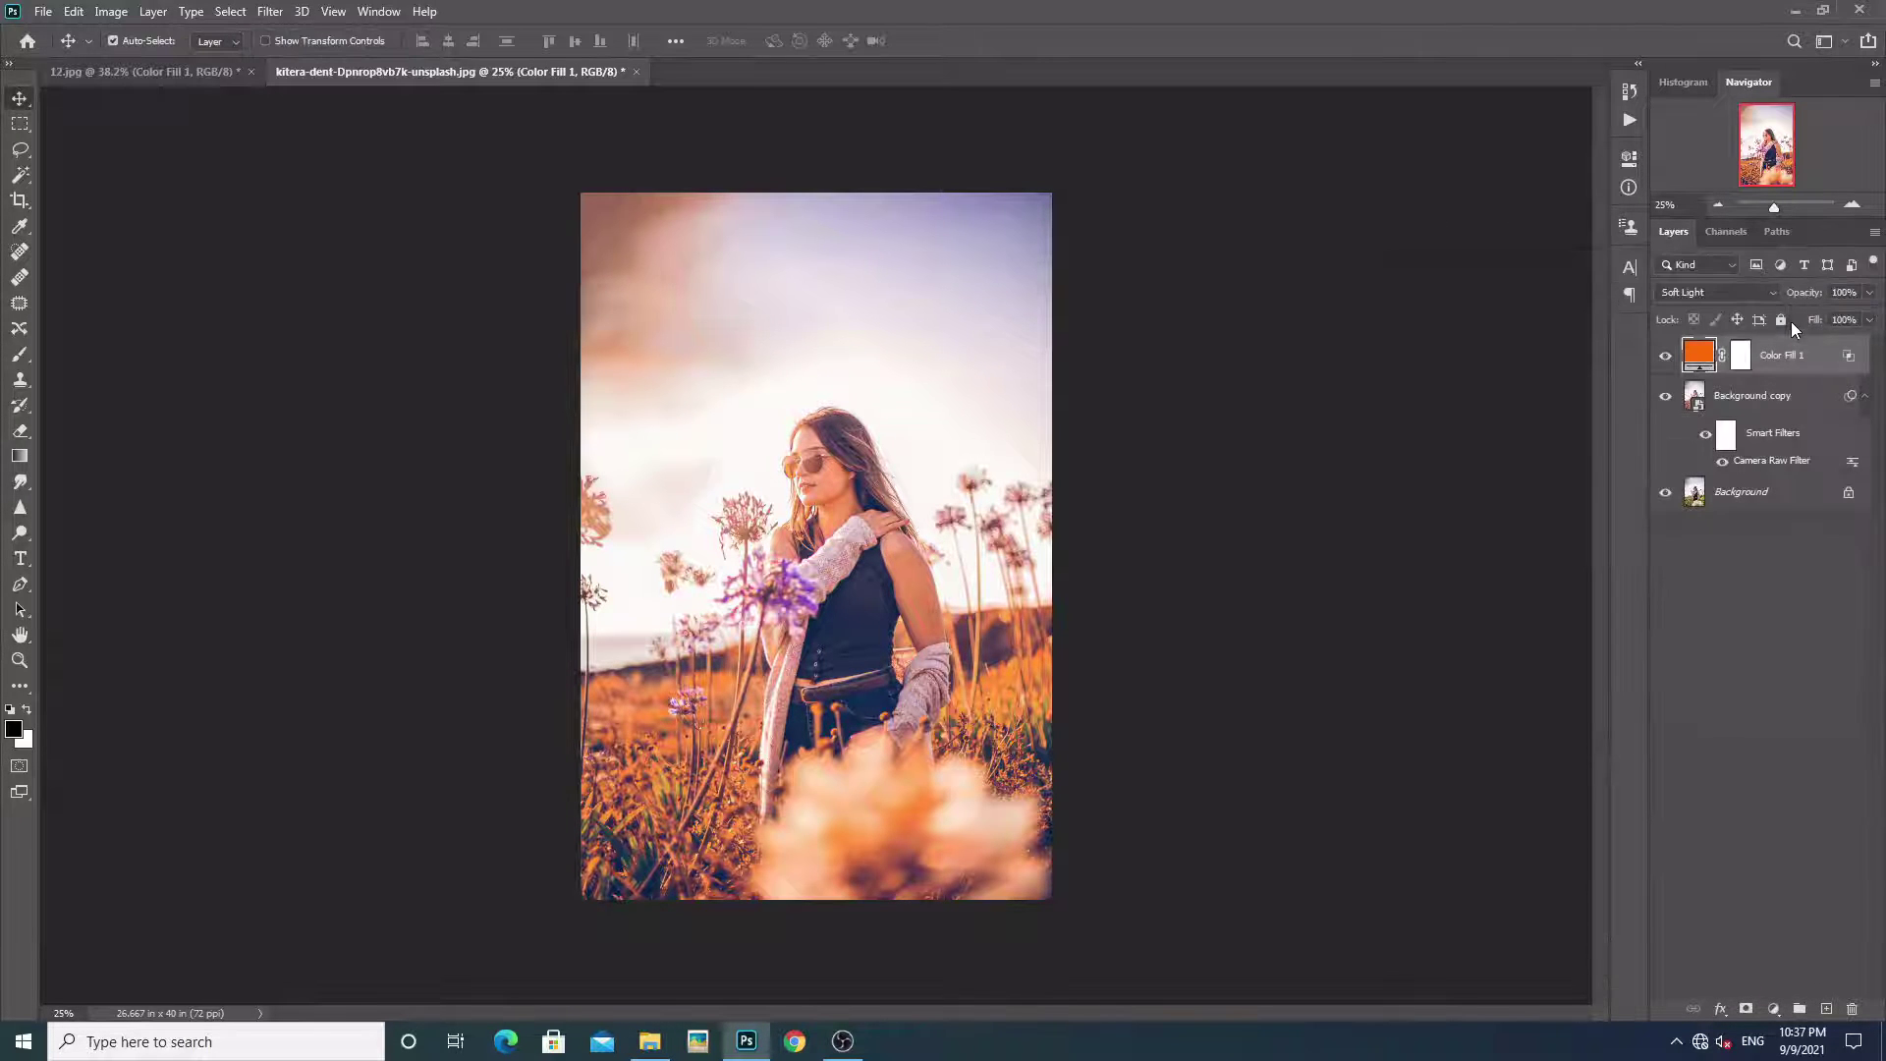
Lower Color Fill 1's opacity to 67%, toggling its visibility to compare
{"action": "left_click", "coordinate": [1668, 358]}
{"action": "left_click_drag", "start_coordinate": [1810, 297], "coordinate": [1790, 300]}
{"action": "left_click_drag", "start_coordinate": [1789, 302], "coordinate": [1787, 304]}
{"action": "left_click_drag", "start_coordinate": [1783, 310], "coordinate": [1777, 314]}
{"action": "left_click", "coordinate": [1664, 360]}
{"action": "left_click", "coordinate": [1664, 361]}
Reduce the orange fill's opacity further to 50%, comparing with it hidden and shown
{"action": "left_click_drag", "start_coordinate": [1813, 293], "coordinate": [1797, 309]}
{"action": "left_click", "coordinate": [1665, 360]}
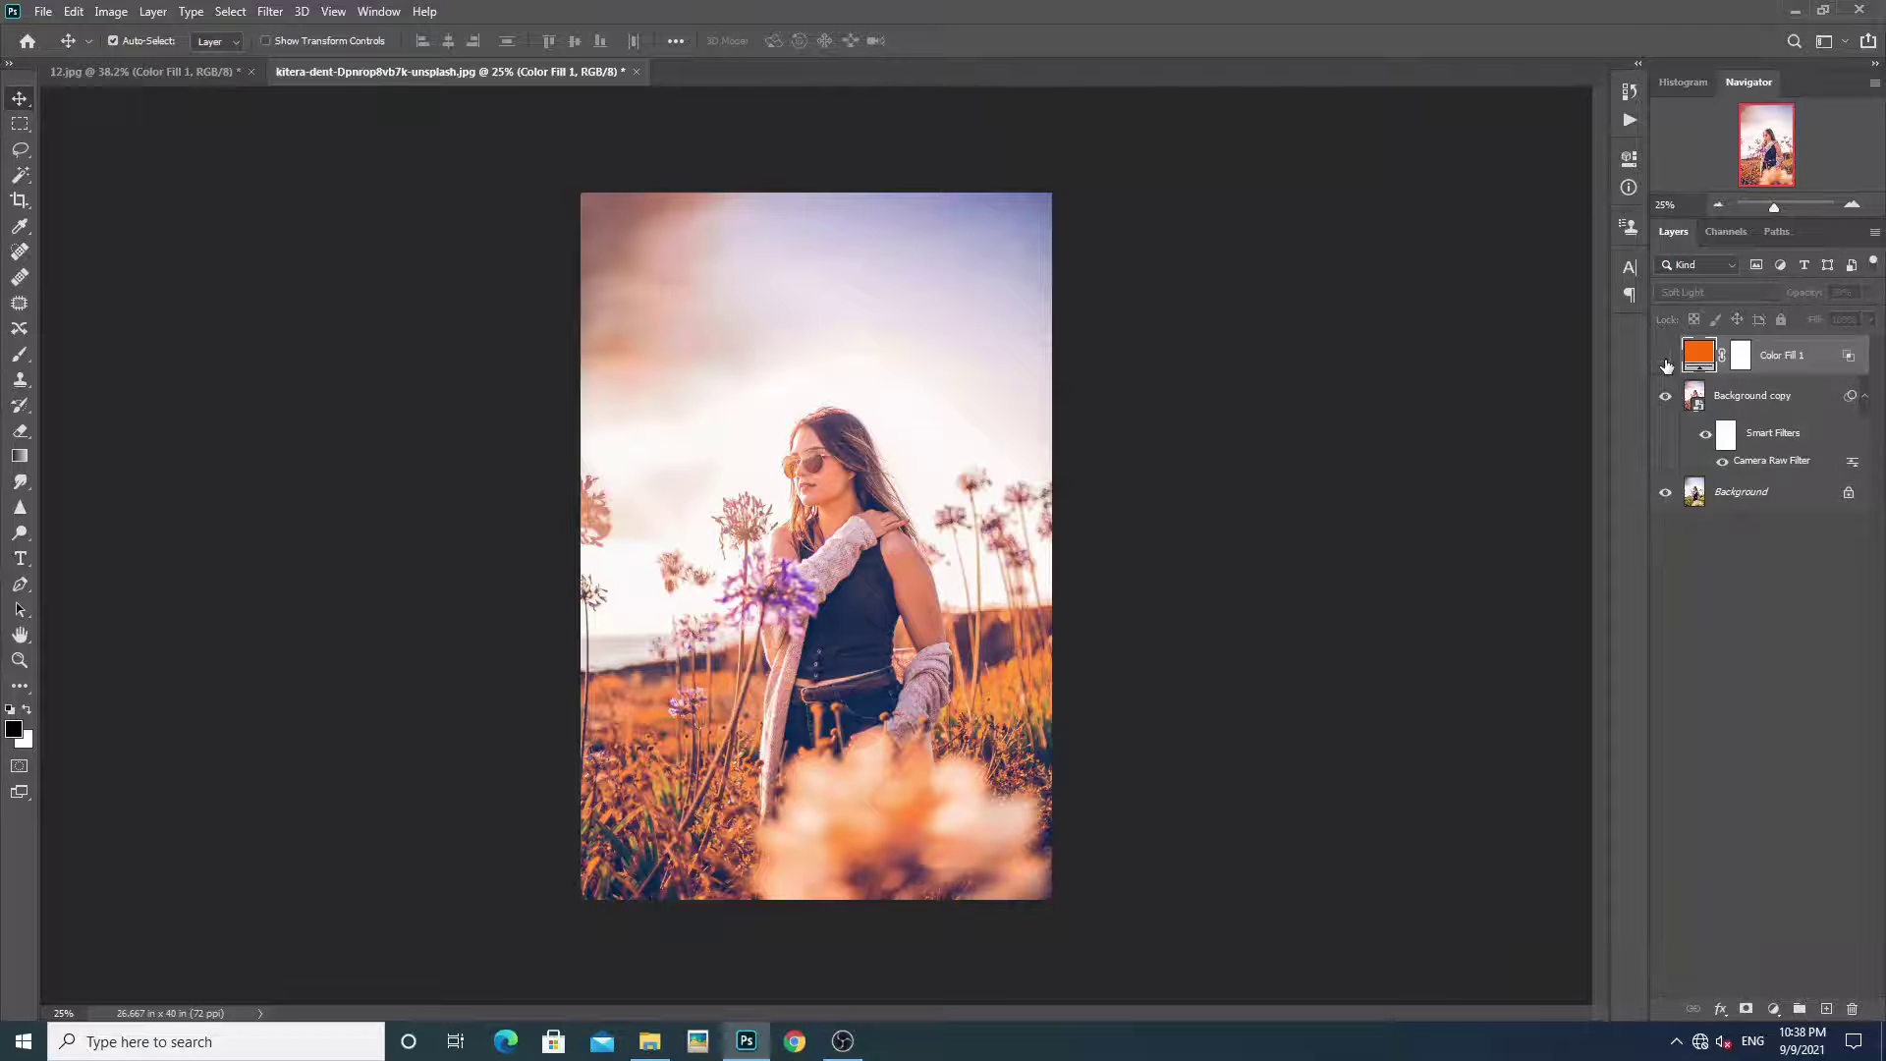
{"action": "left_click", "coordinate": [1666, 359]}
{"action": "scroll", "coordinate": [865, 509], "scroll_direction": "up", "scroll_amount": 3}
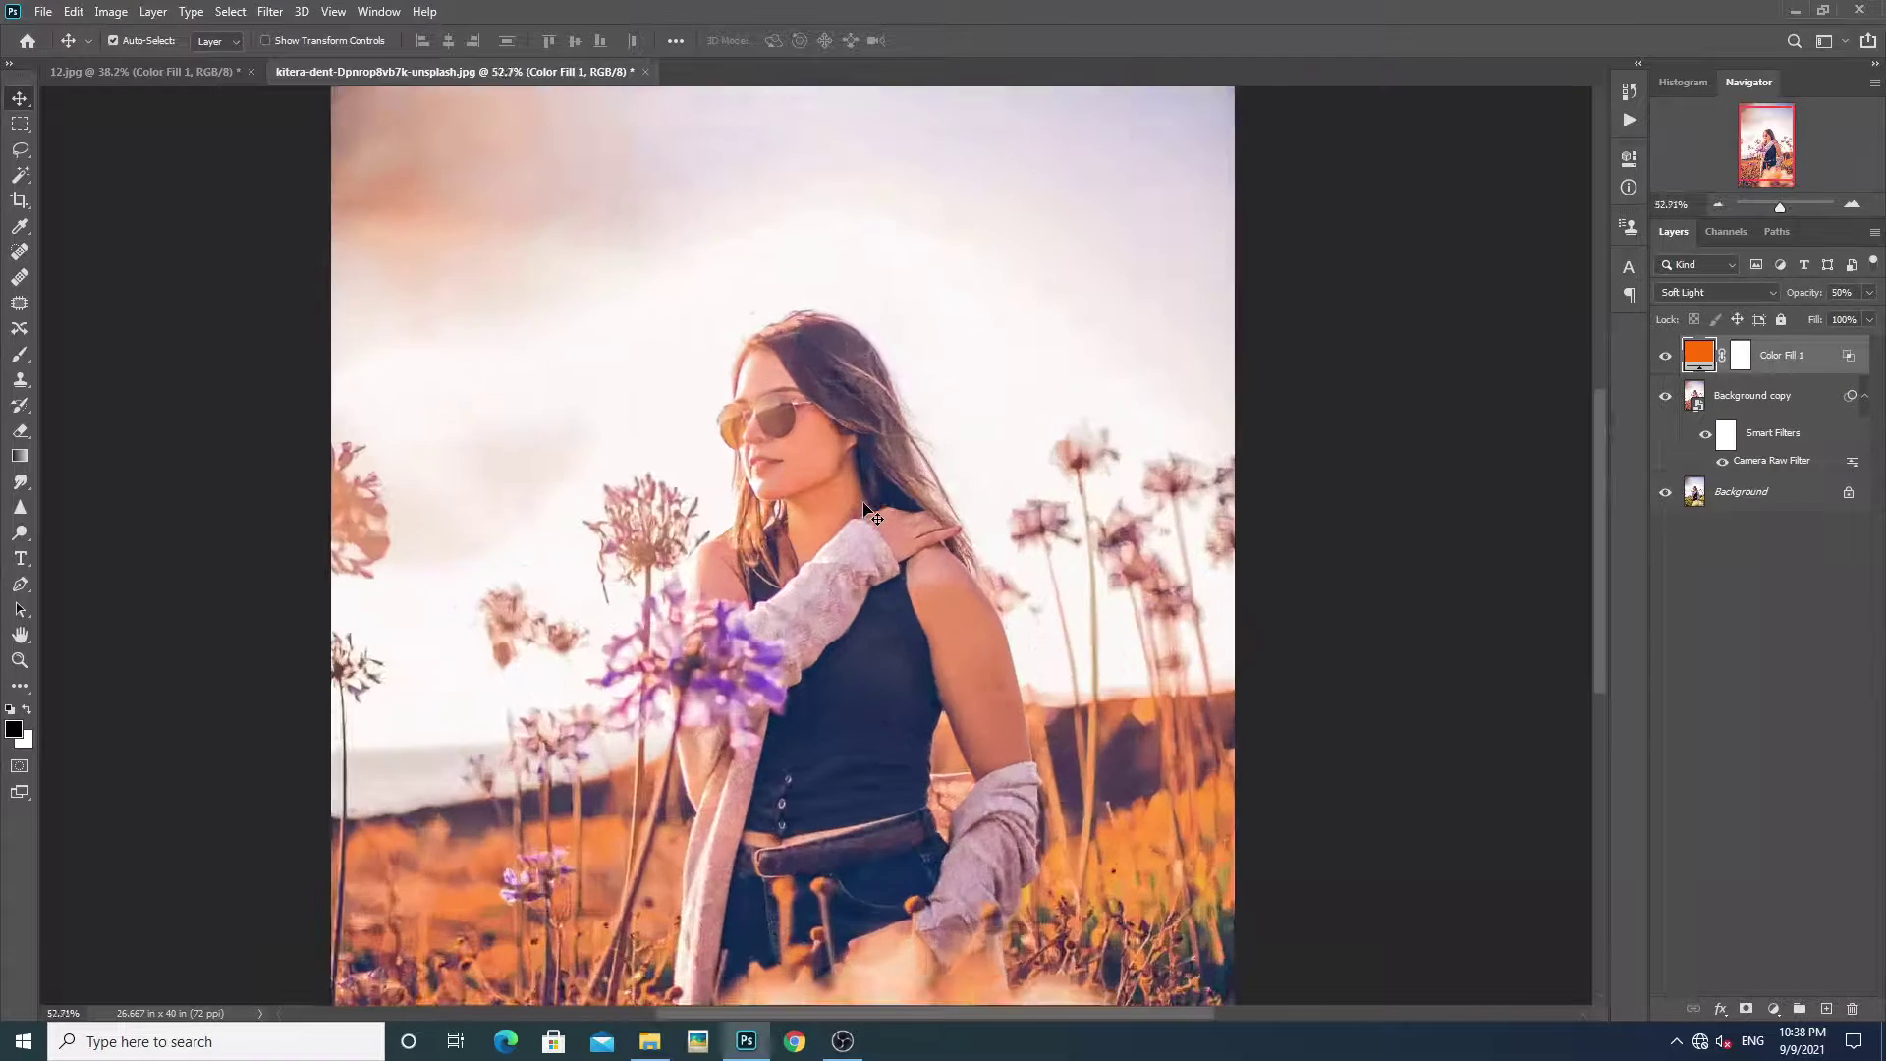
{"action": "scroll", "coordinate": [866, 509], "scroll_direction": "down", "scroll_amount": 2}
{"action": "scroll", "coordinate": [865, 509], "scroll_direction": "up", "scroll_amount": 1}
{"action": "scroll", "coordinate": [865, 509], "scroll_direction": "down", "scroll_amount": 1}
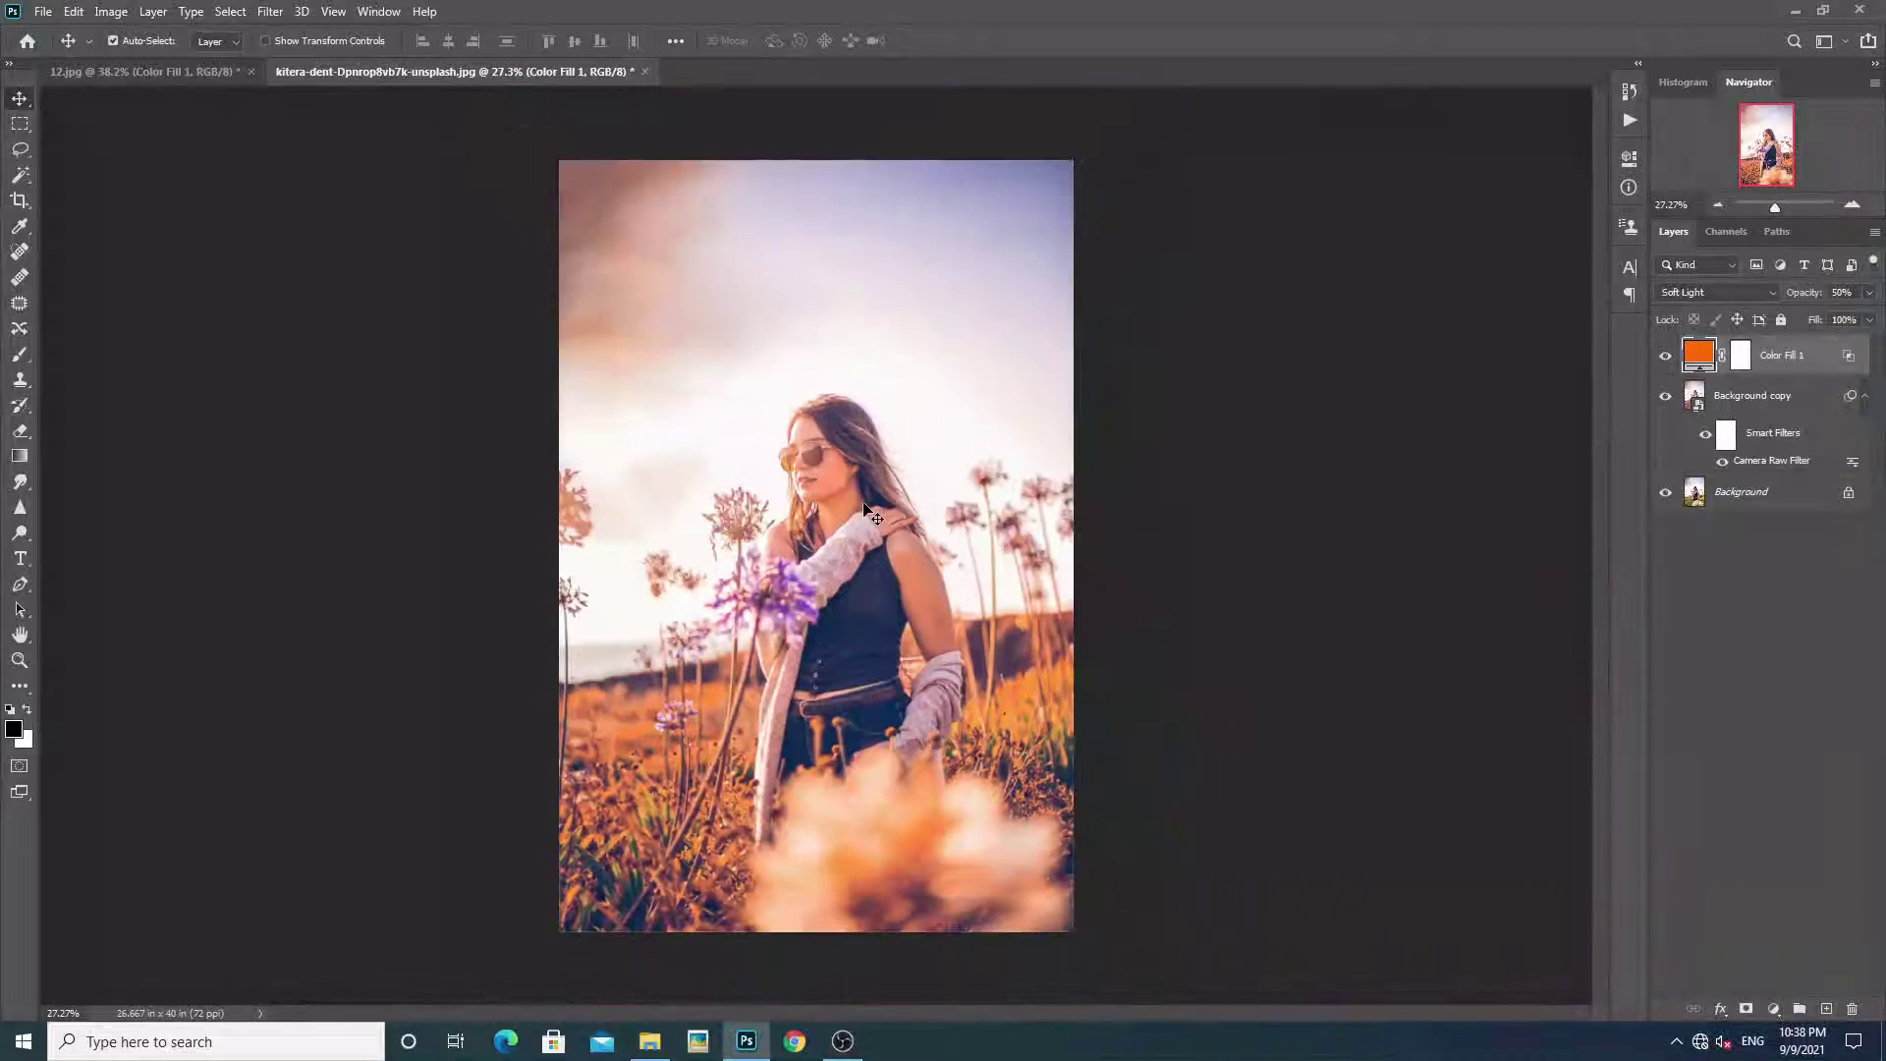
{"action": "scroll", "coordinate": [866, 509], "scroll_direction": "down", "scroll_amount": 1}
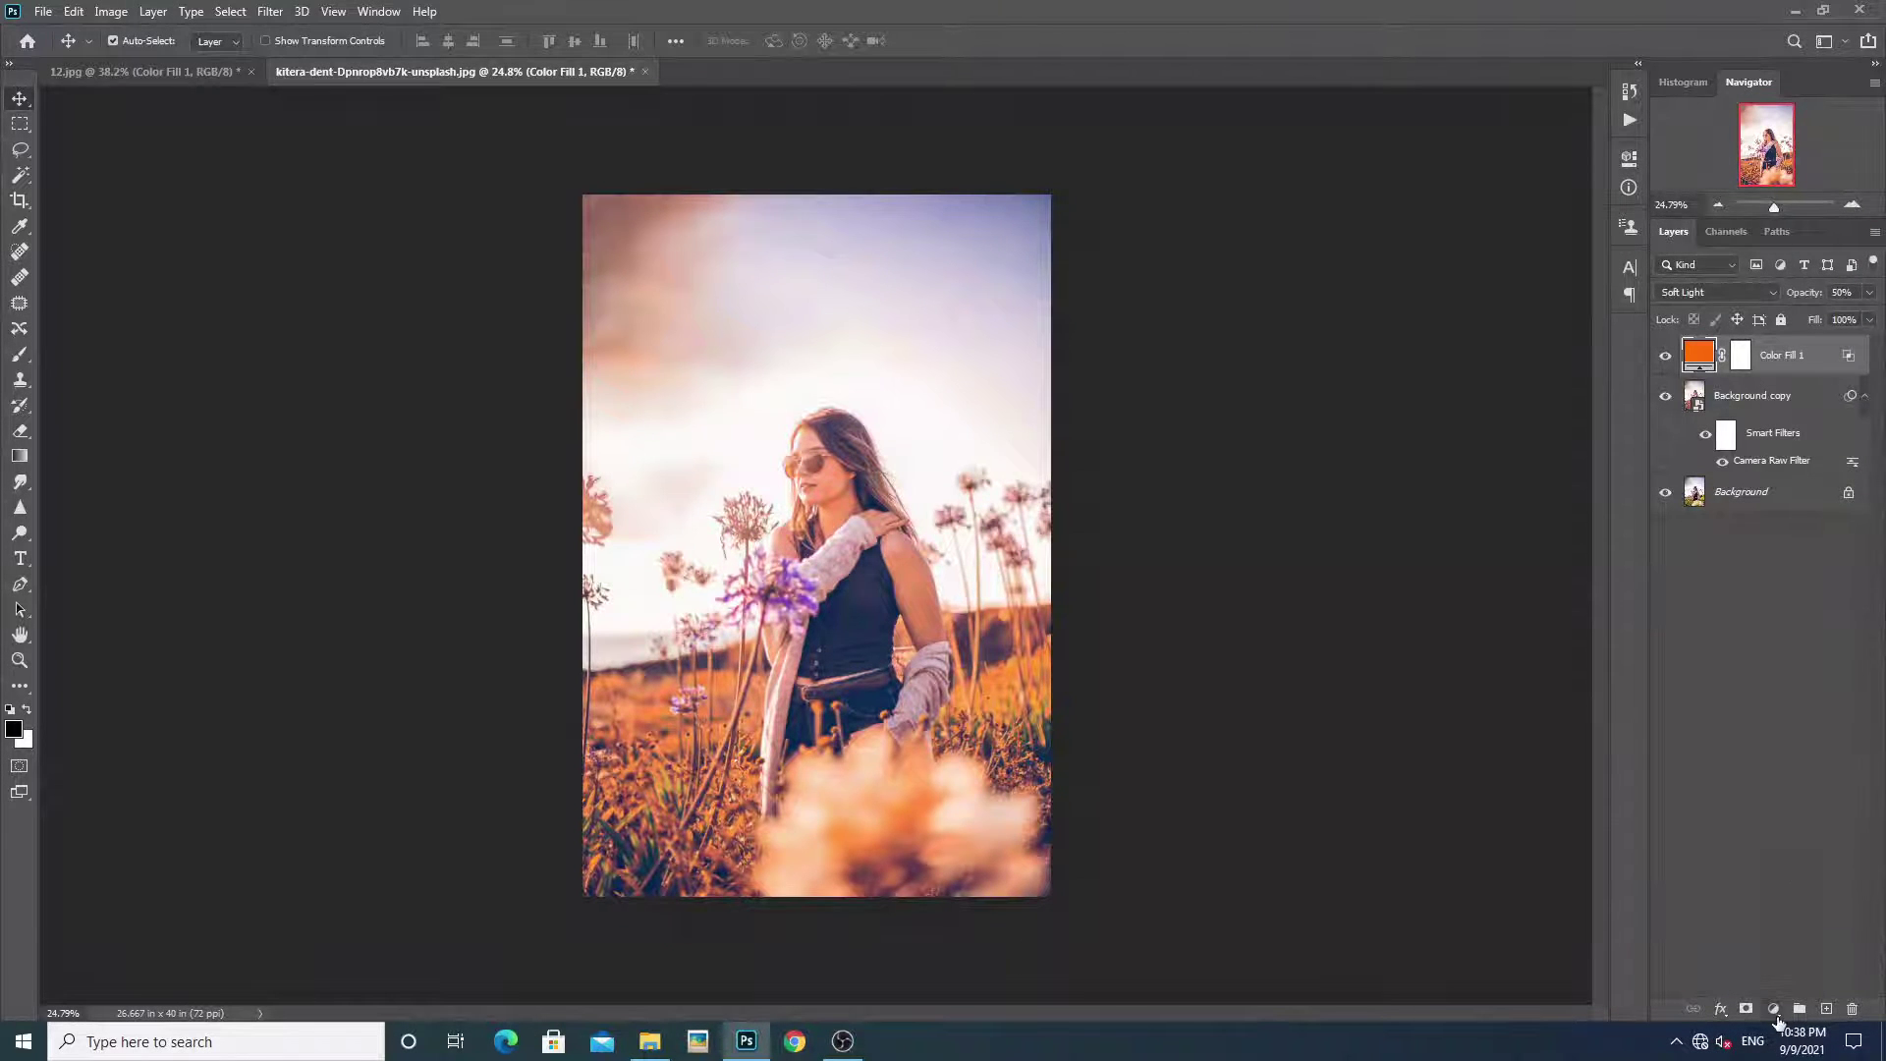
{"action": "left_click", "coordinate": [1774, 1010]}
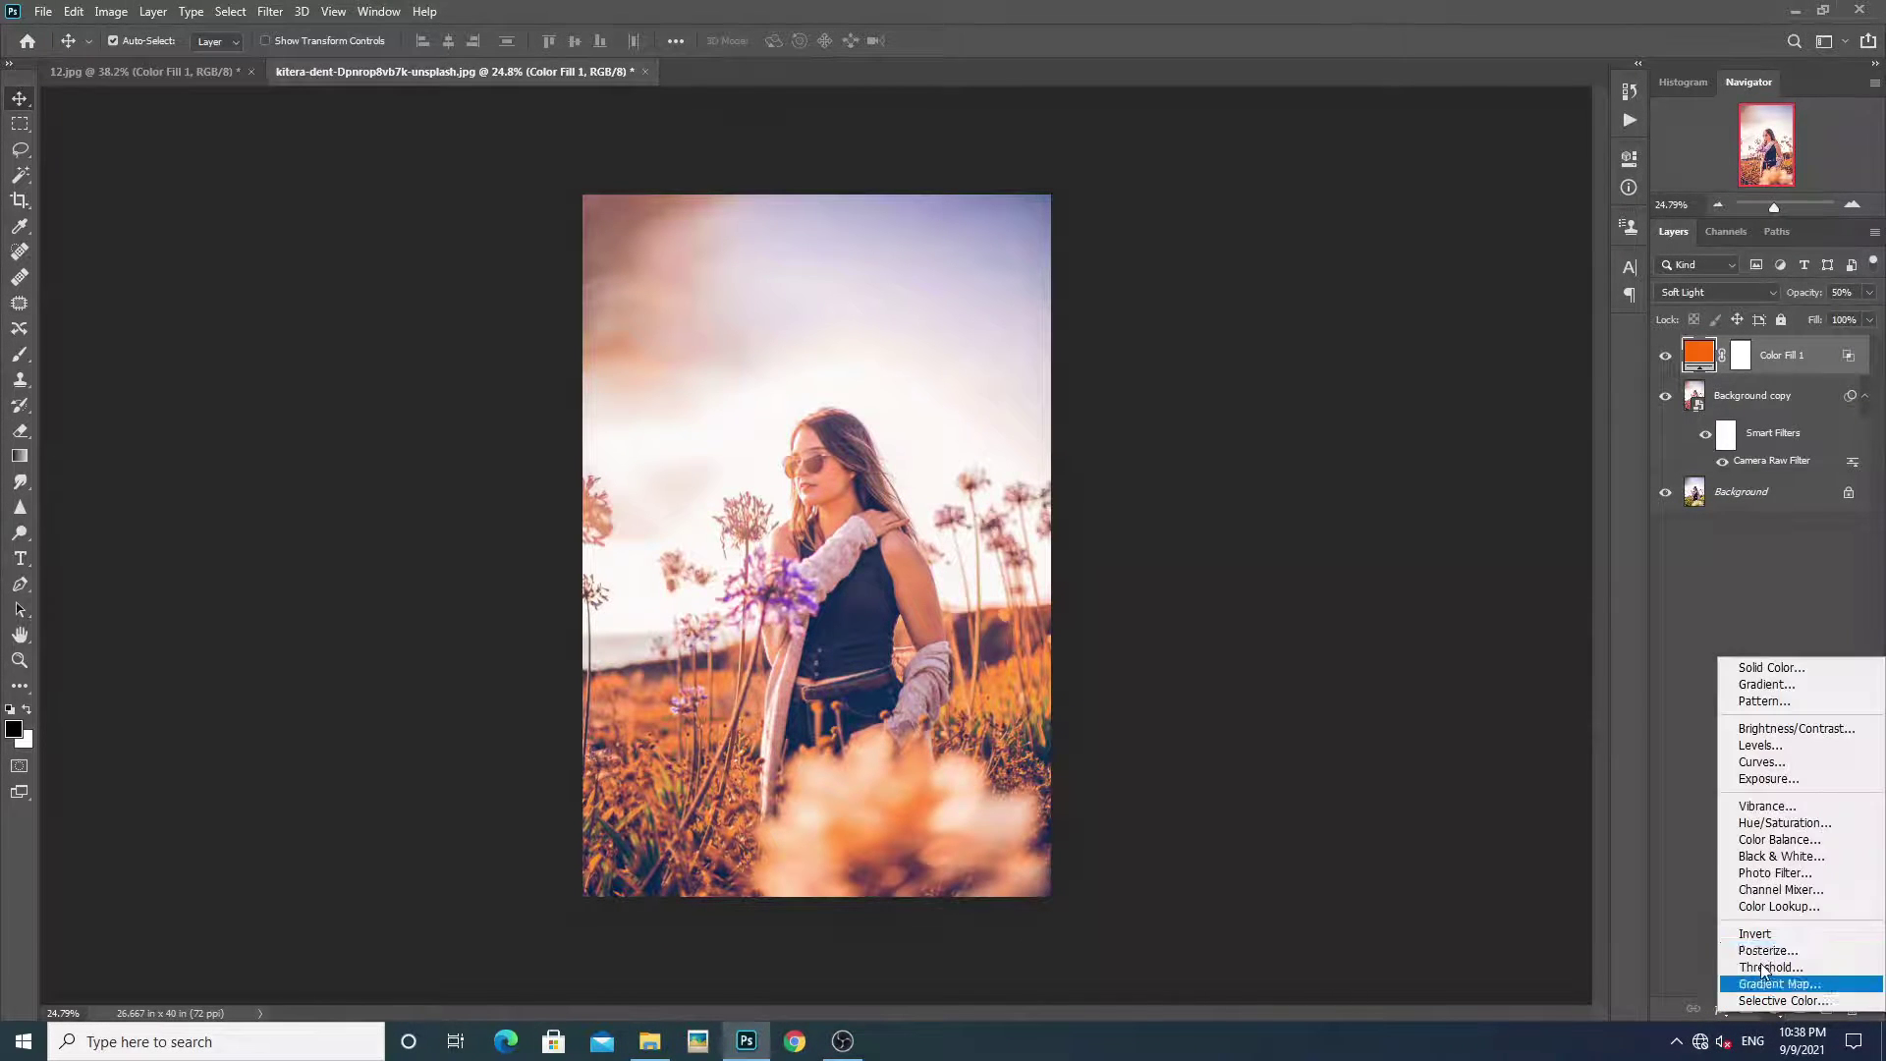
Add a Curves adjustment with points near 190→196 and 64→72, then close Properties
{"action": "left_click", "coordinate": [1759, 763]}
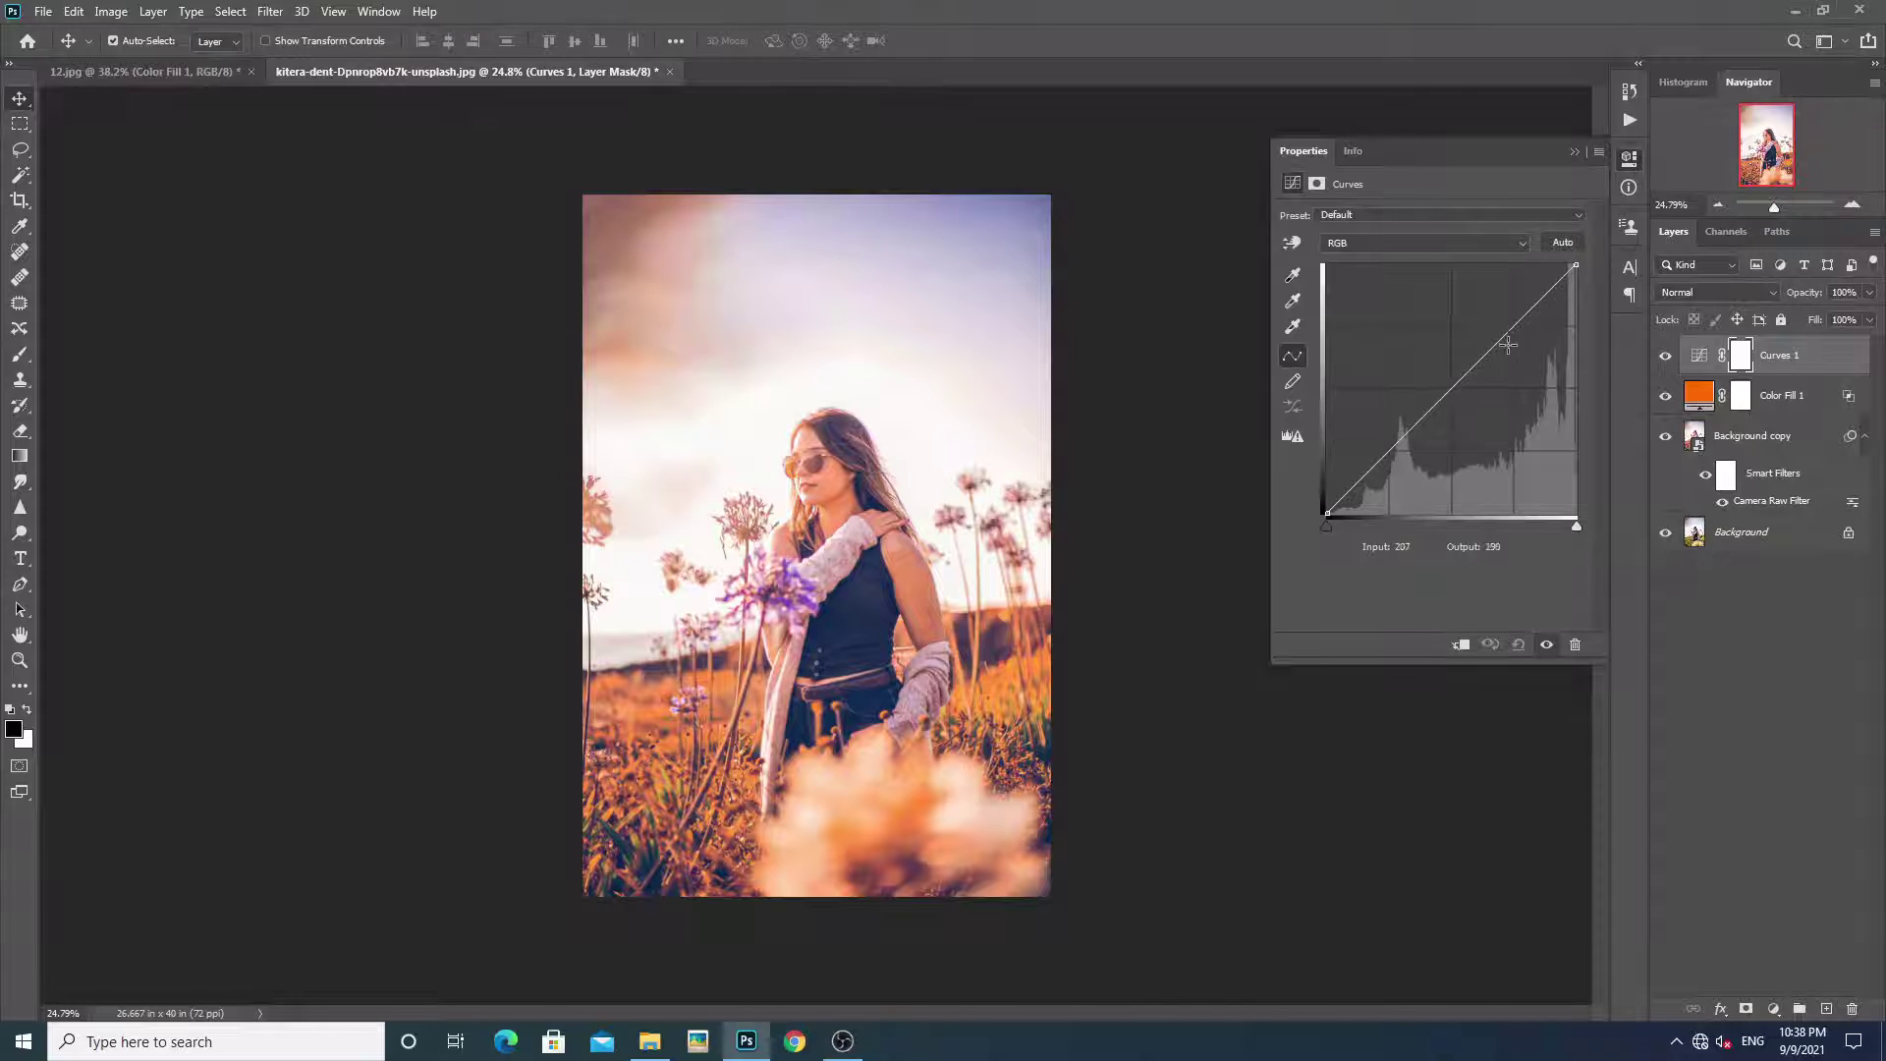
{"action": "left_click_drag", "start_coordinate": [1513, 328], "coordinate": [1520, 330]}
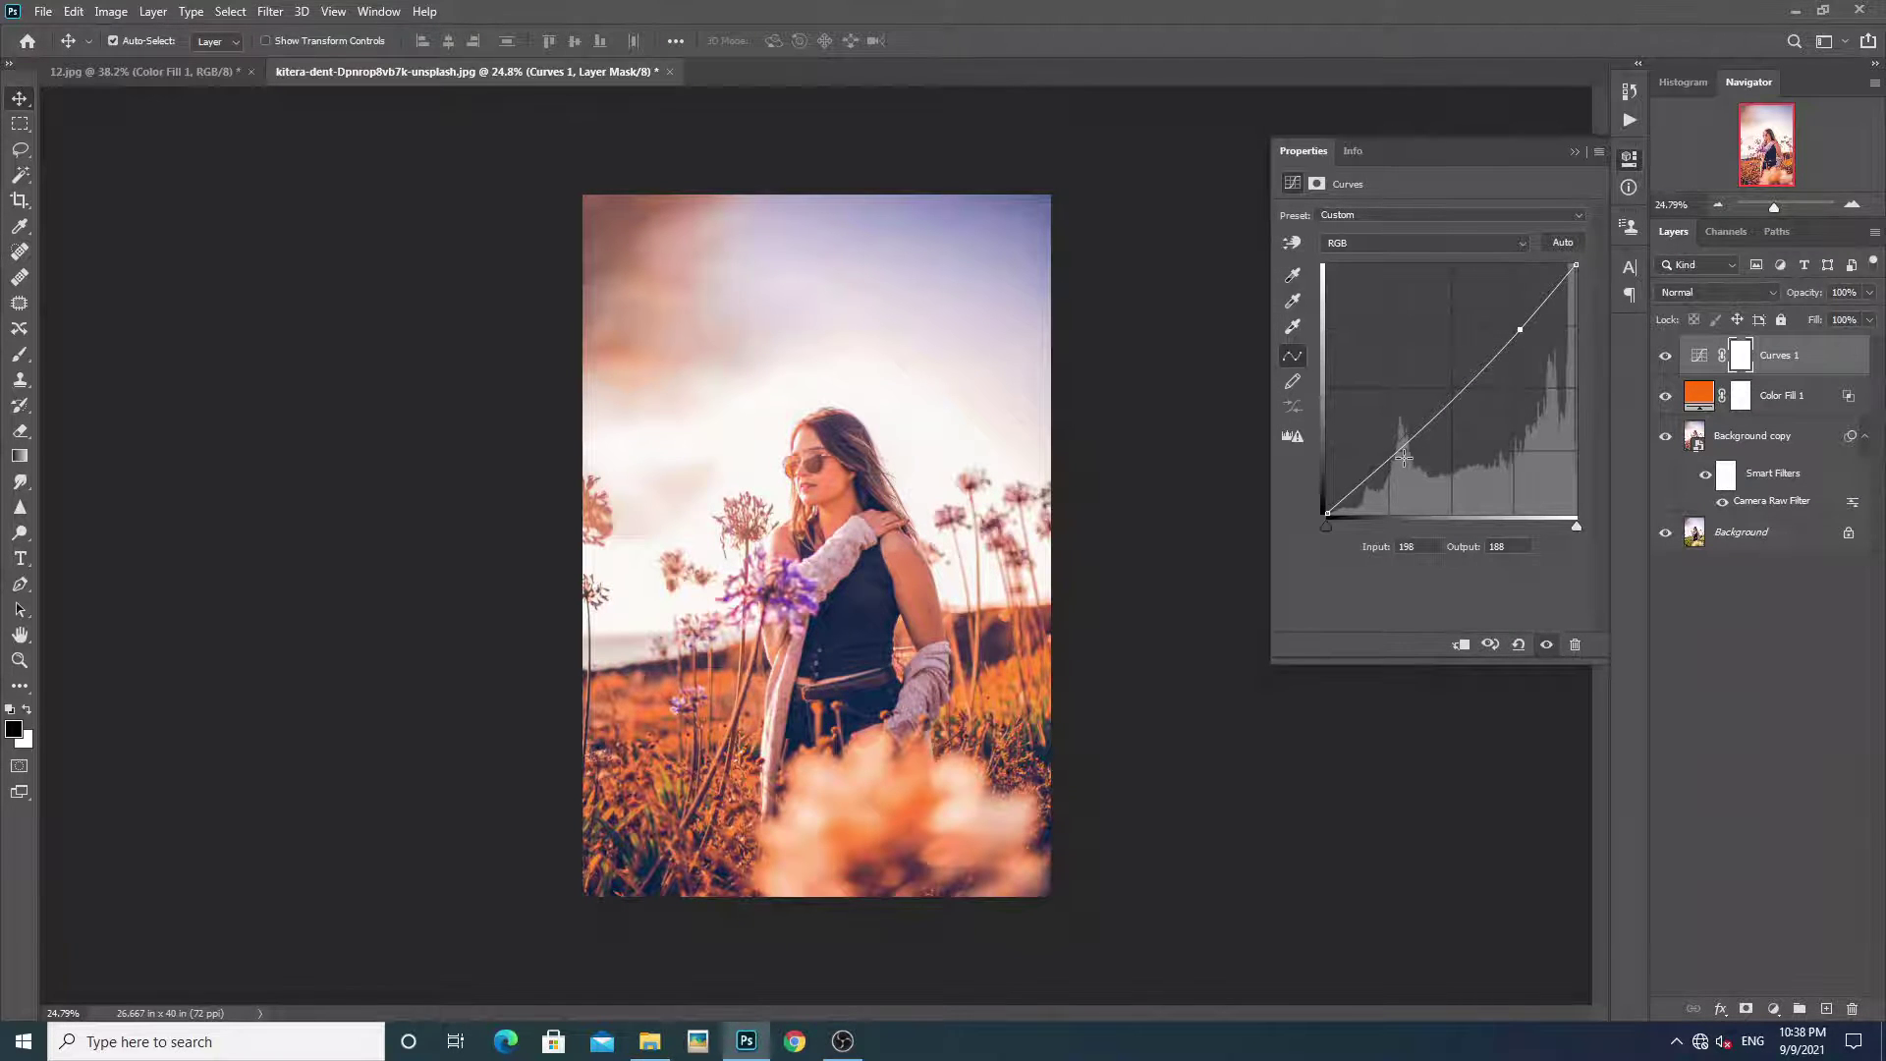
{"action": "left_click_drag", "start_coordinate": [1400, 453], "coordinate": [1387, 440]}
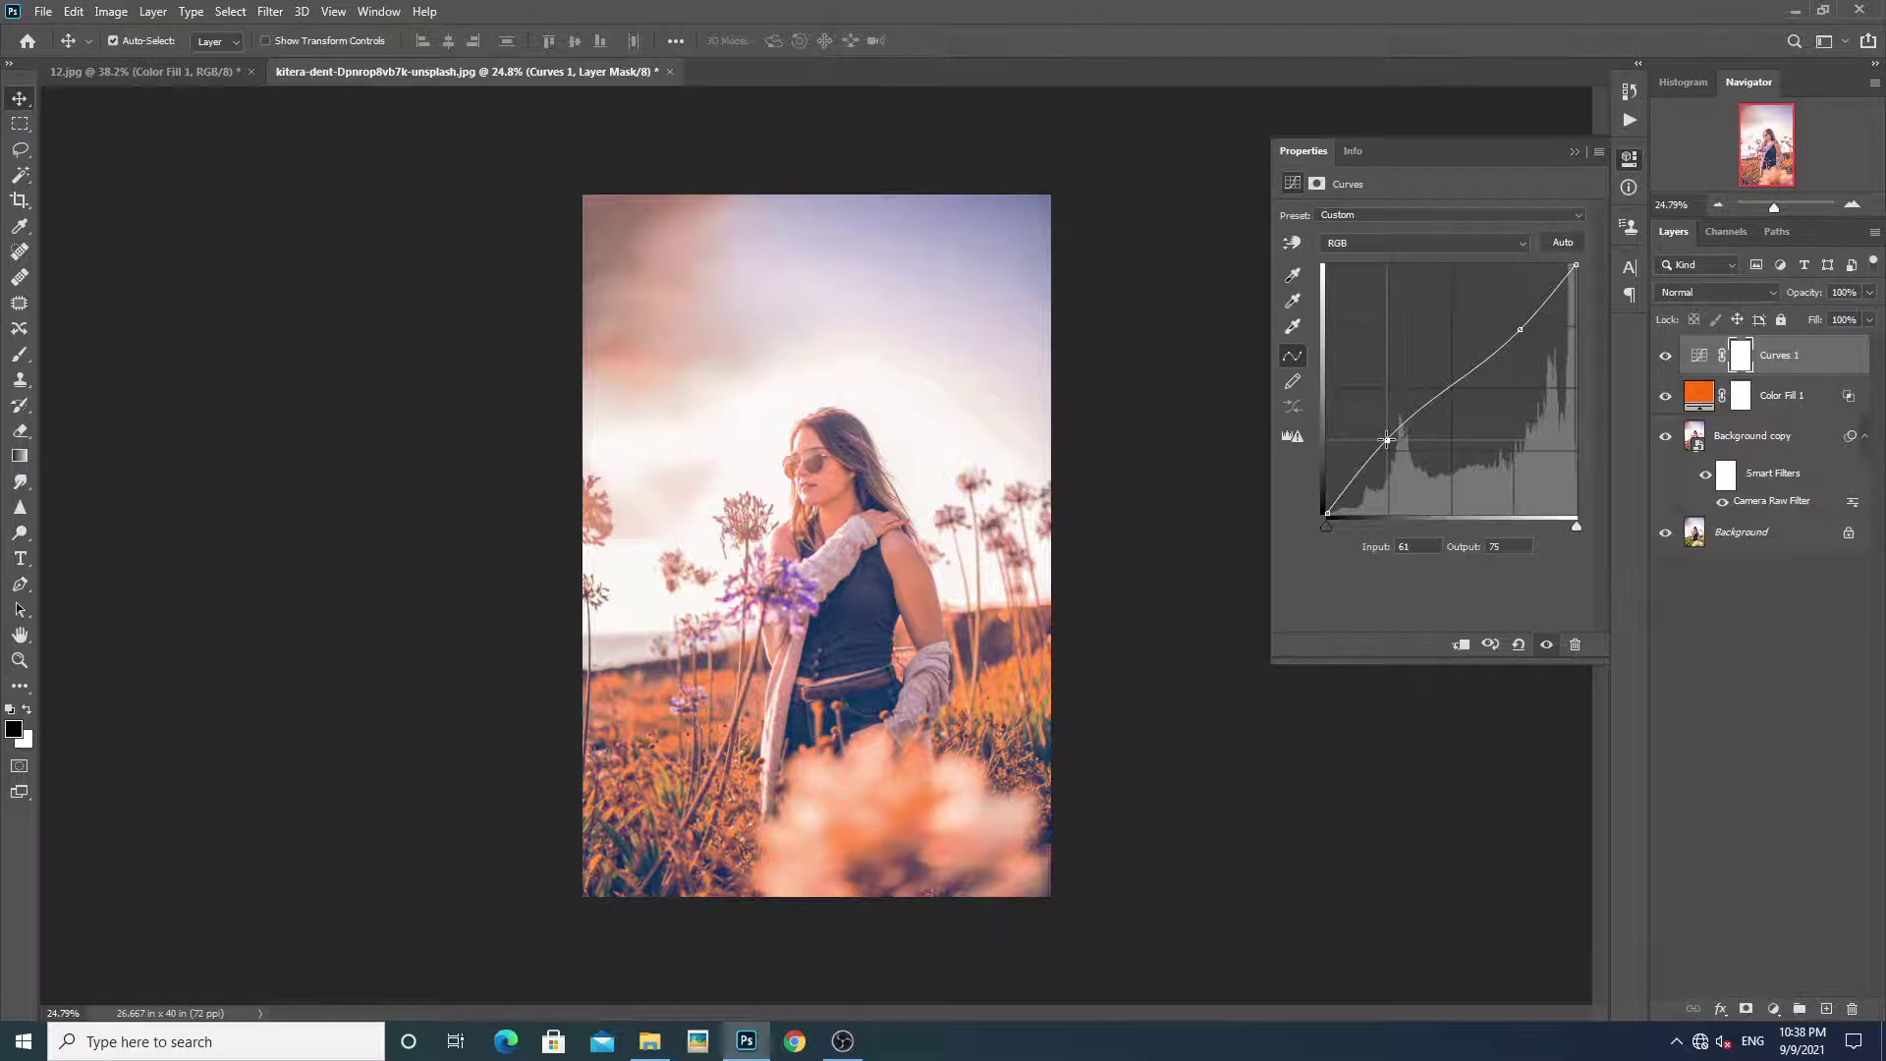
{"action": "left_click_drag", "start_coordinate": [1386, 439], "coordinate": [1390, 443]}
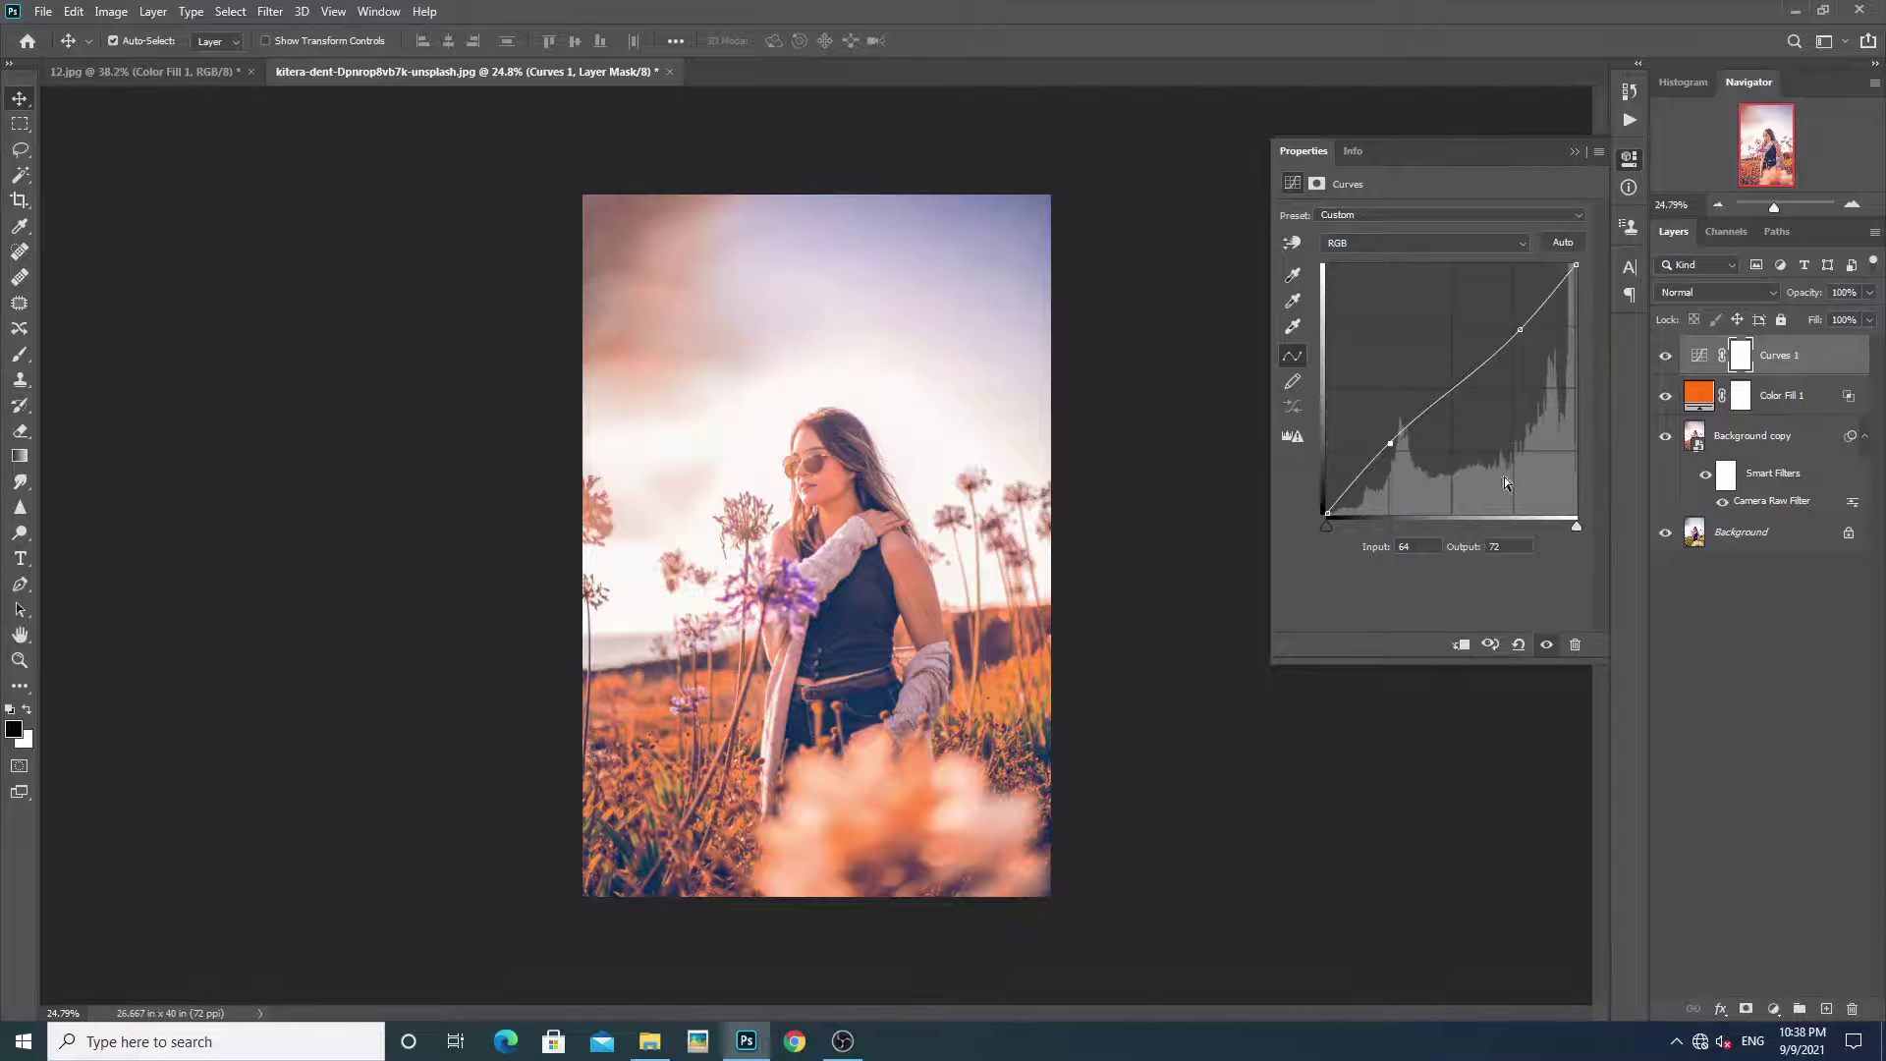
{"action": "left_click", "coordinate": [1575, 151]}
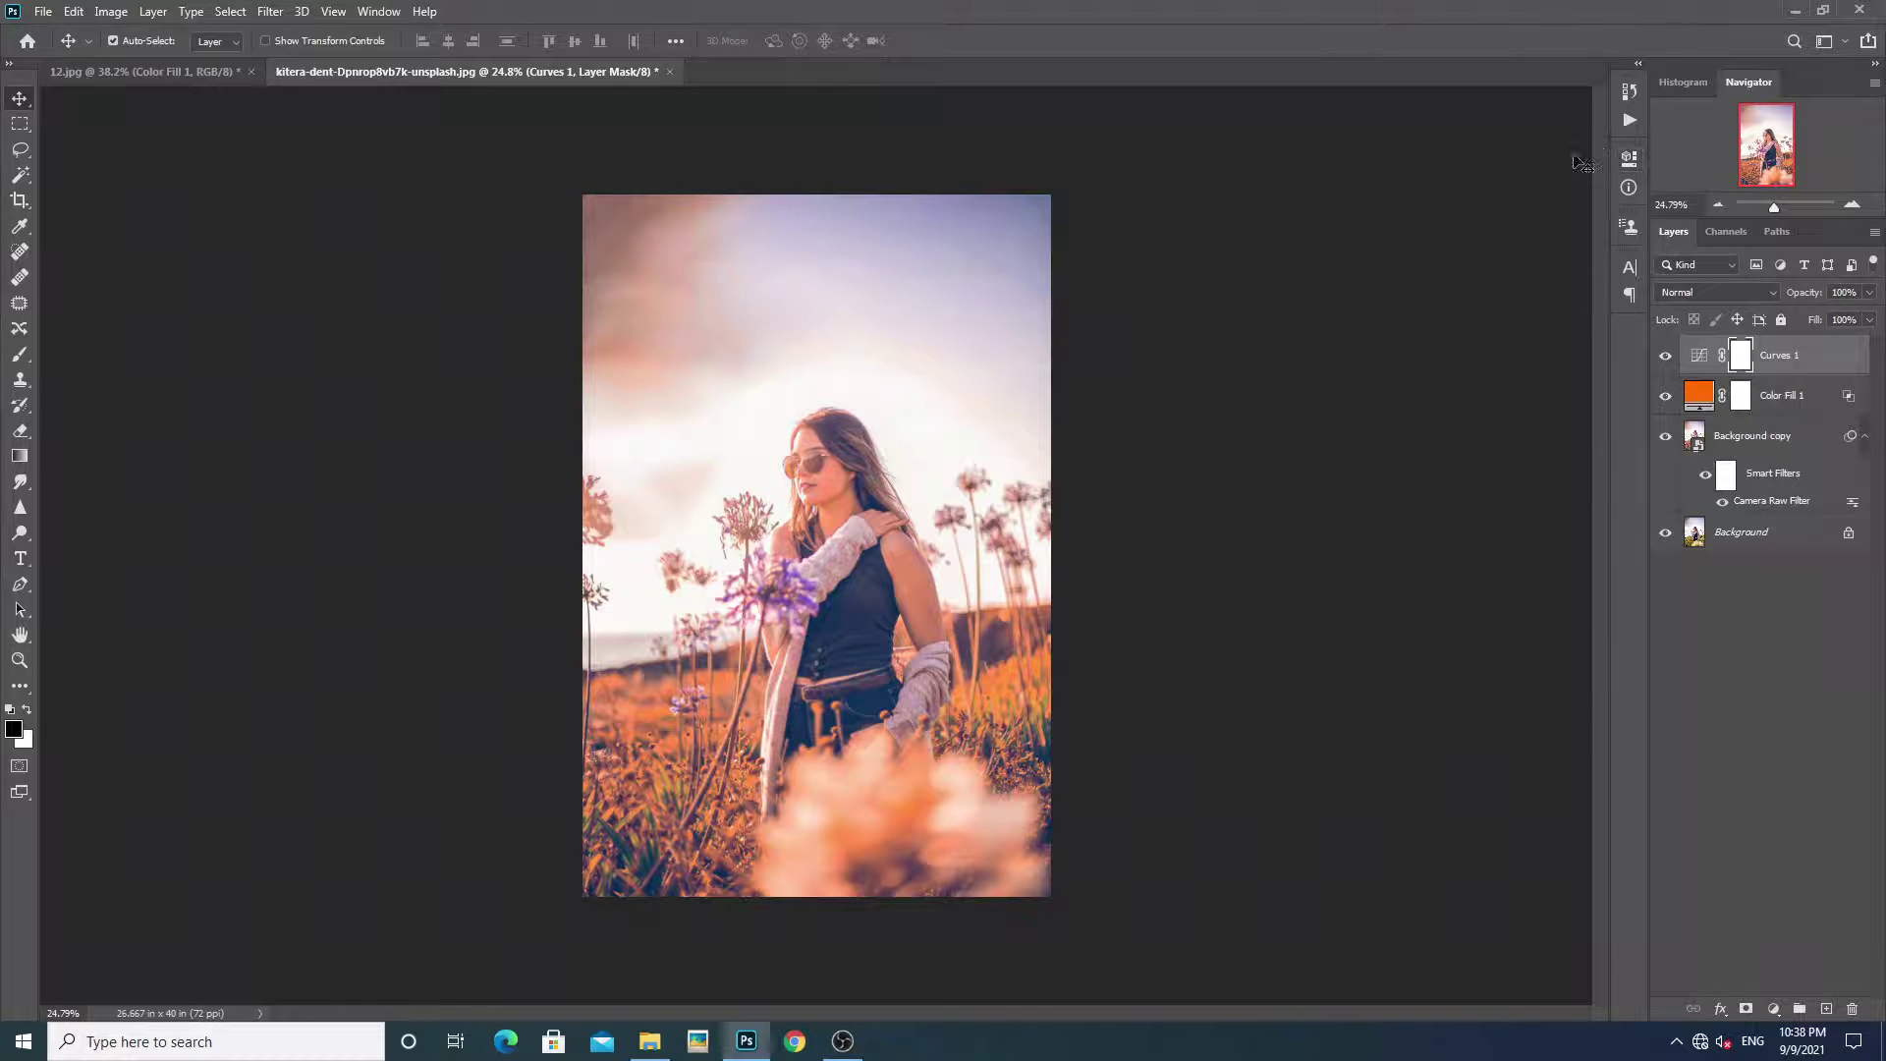
{"action": "scroll", "coordinate": [842, 479], "scroll_direction": "up", "scroll_amount": 2}
{"action": "scroll", "coordinate": [842, 478], "scroll_direction": "up", "scroll_amount": 1}
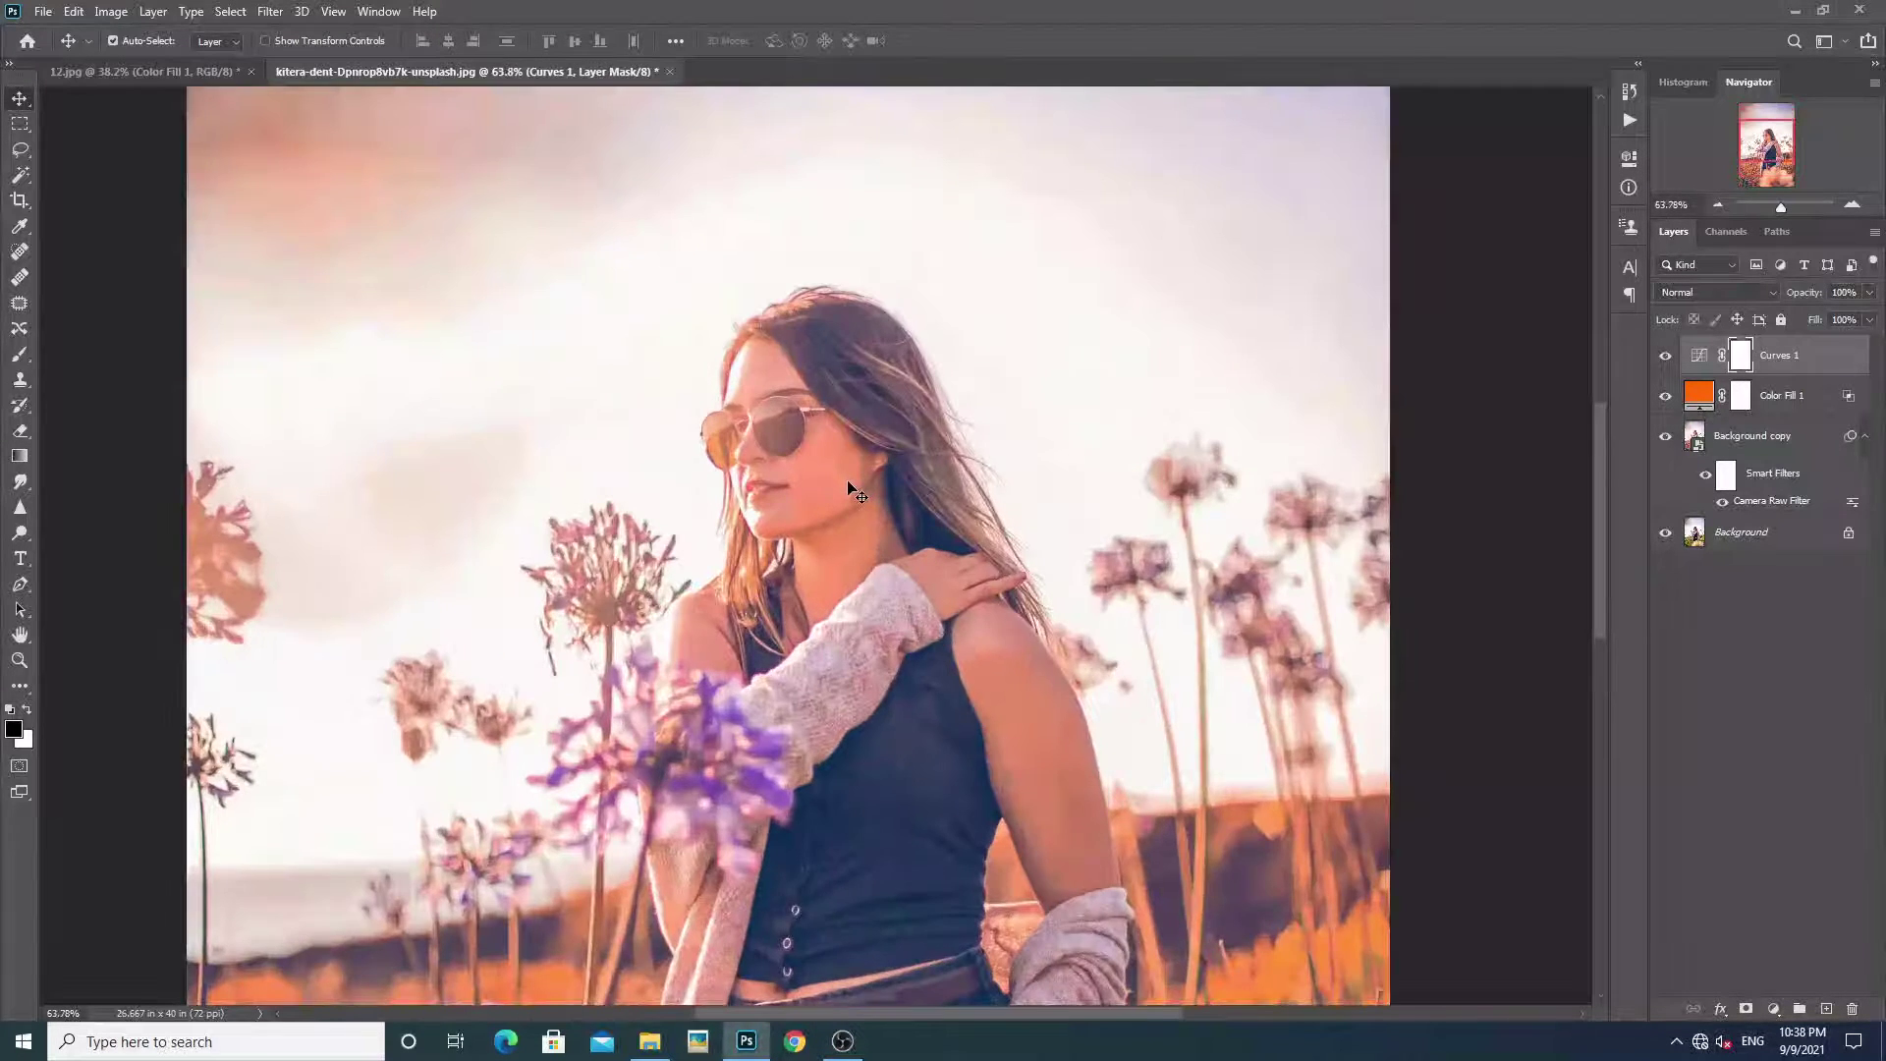
{"action": "scroll", "coordinate": [842, 478], "scroll_direction": "down", "scroll_amount": 2}
{"action": "scroll", "coordinate": [842, 479], "scroll_direction": "down", "scroll_amount": 1}
Group Curves 1, Color Fill 1 and Background copy as Group 1, then toggle it to compare
{"action": "left_click", "coordinate": [1787, 413], "text": "ctrl"}
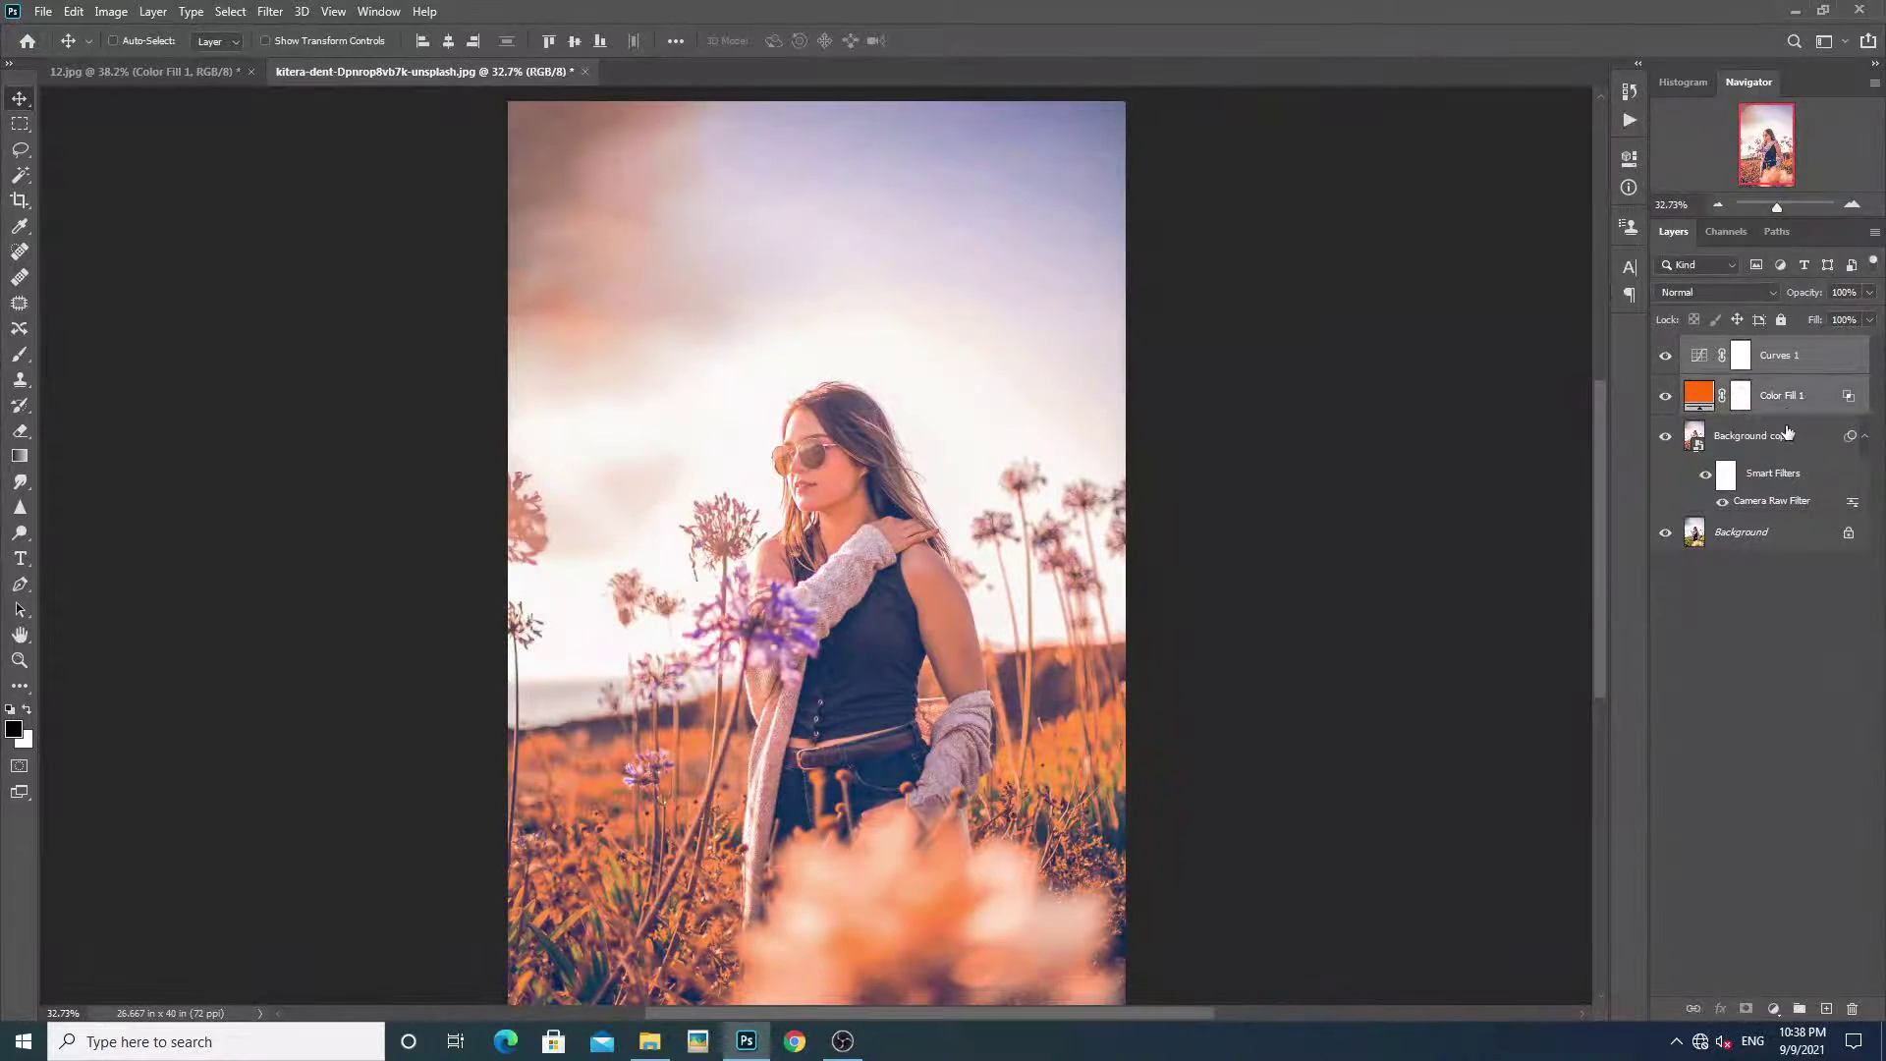
{"action": "key", "text": "ctrl+g"}
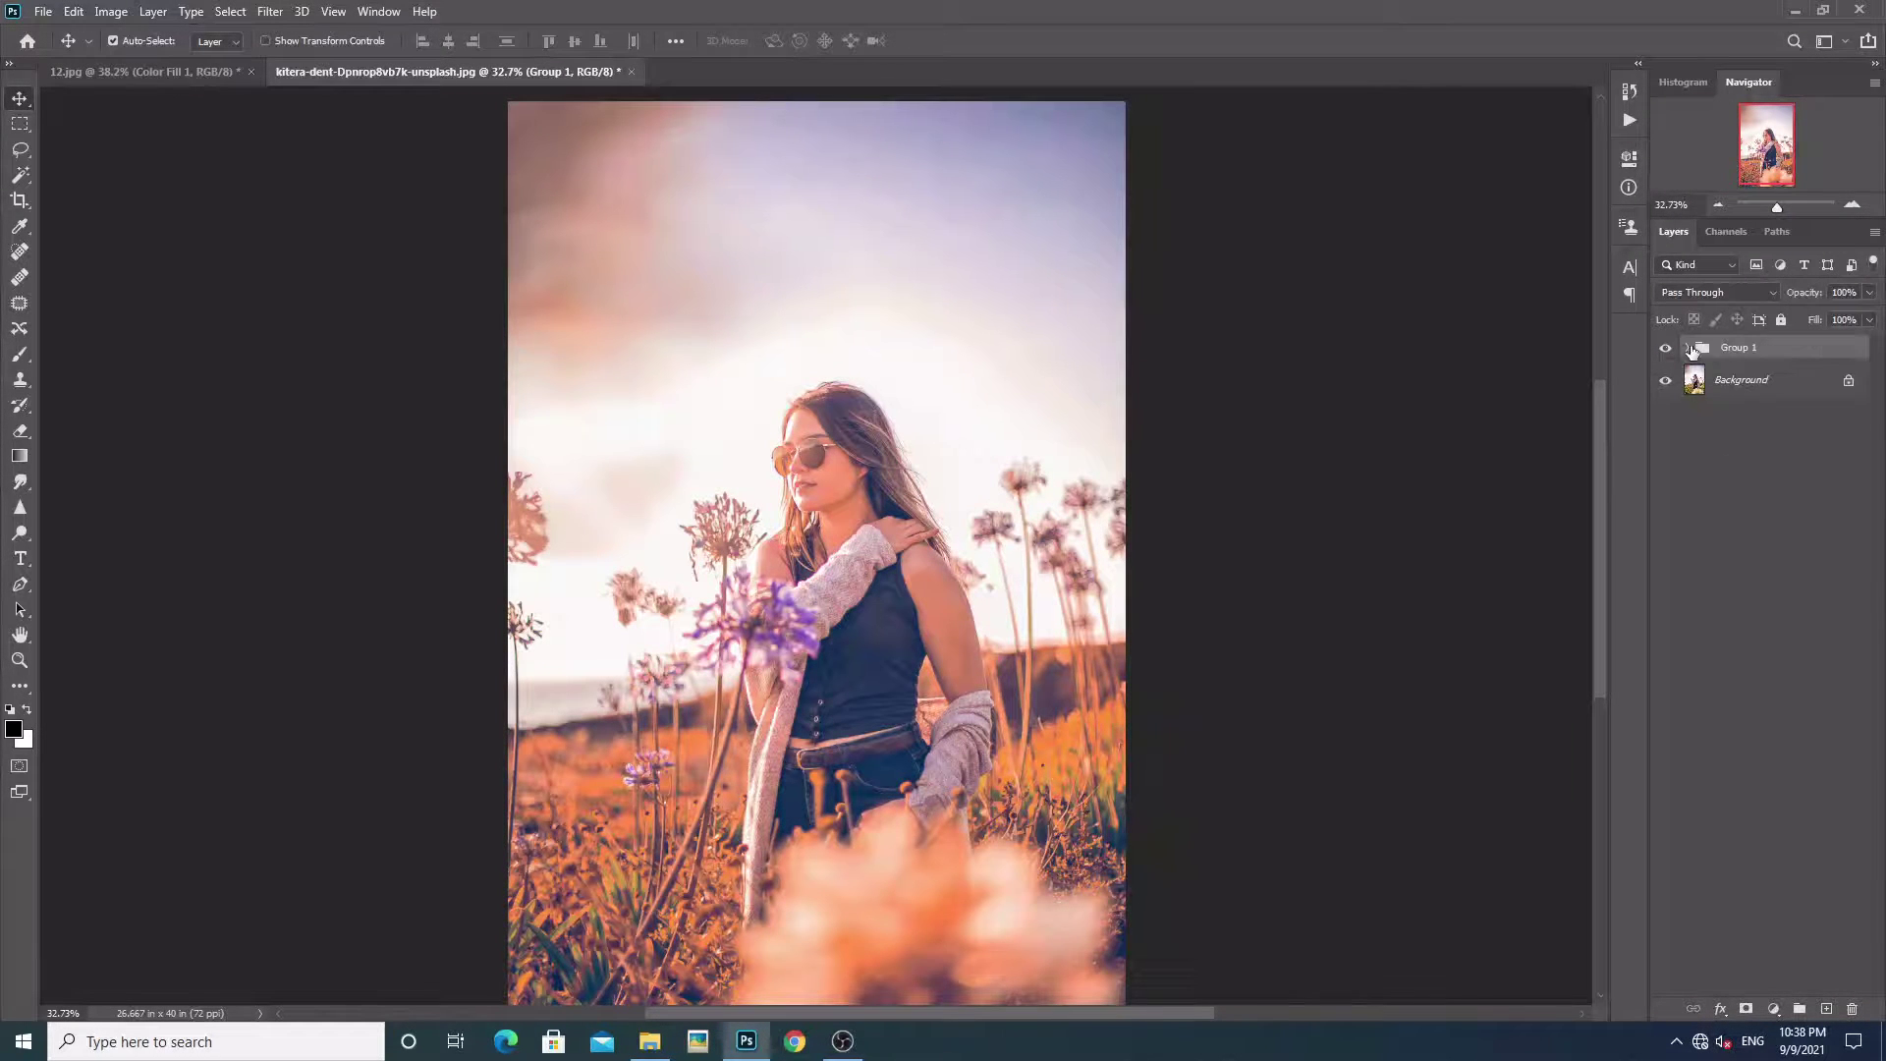
{"action": "left_click", "coordinate": [1670, 349]}
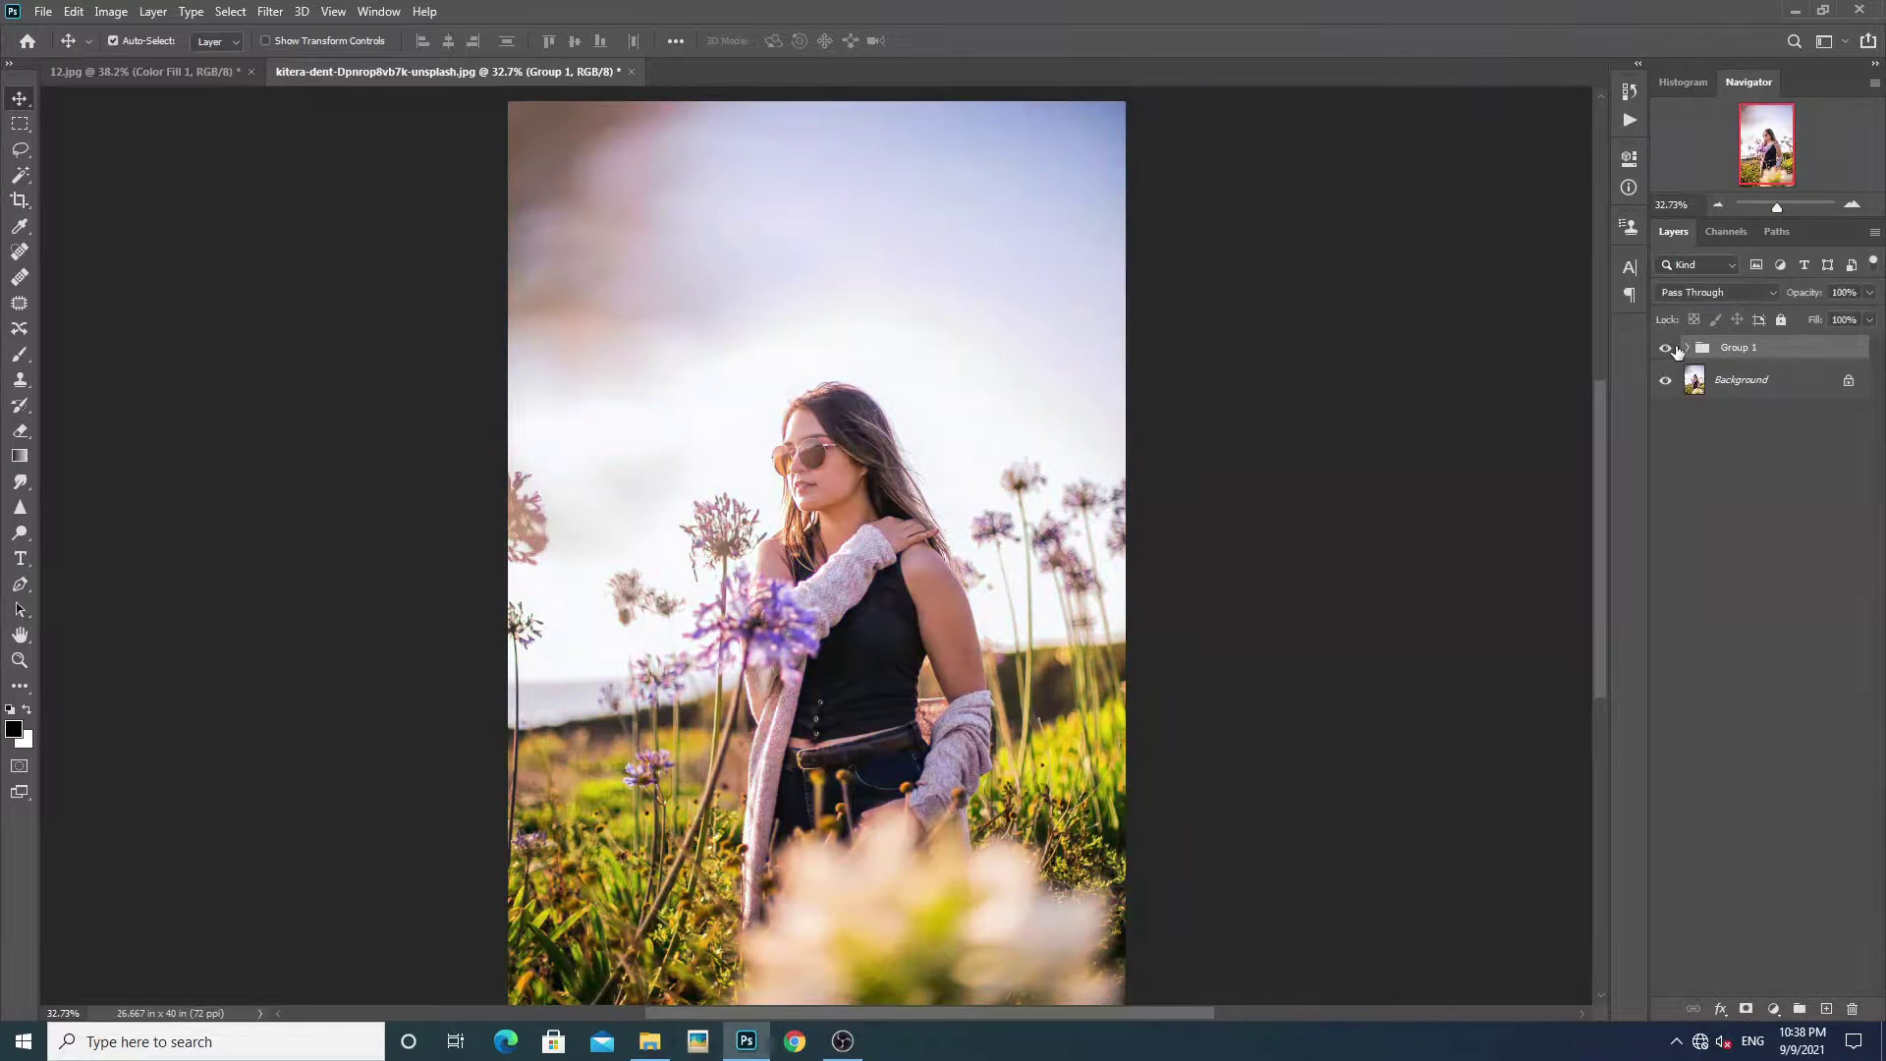
{"action": "left_click", "coordinate": [1671, 349]}
{"action": "scroll", "coordinate": [1364, 619], "scroll_direction": "down", "scroll_amount": 1}
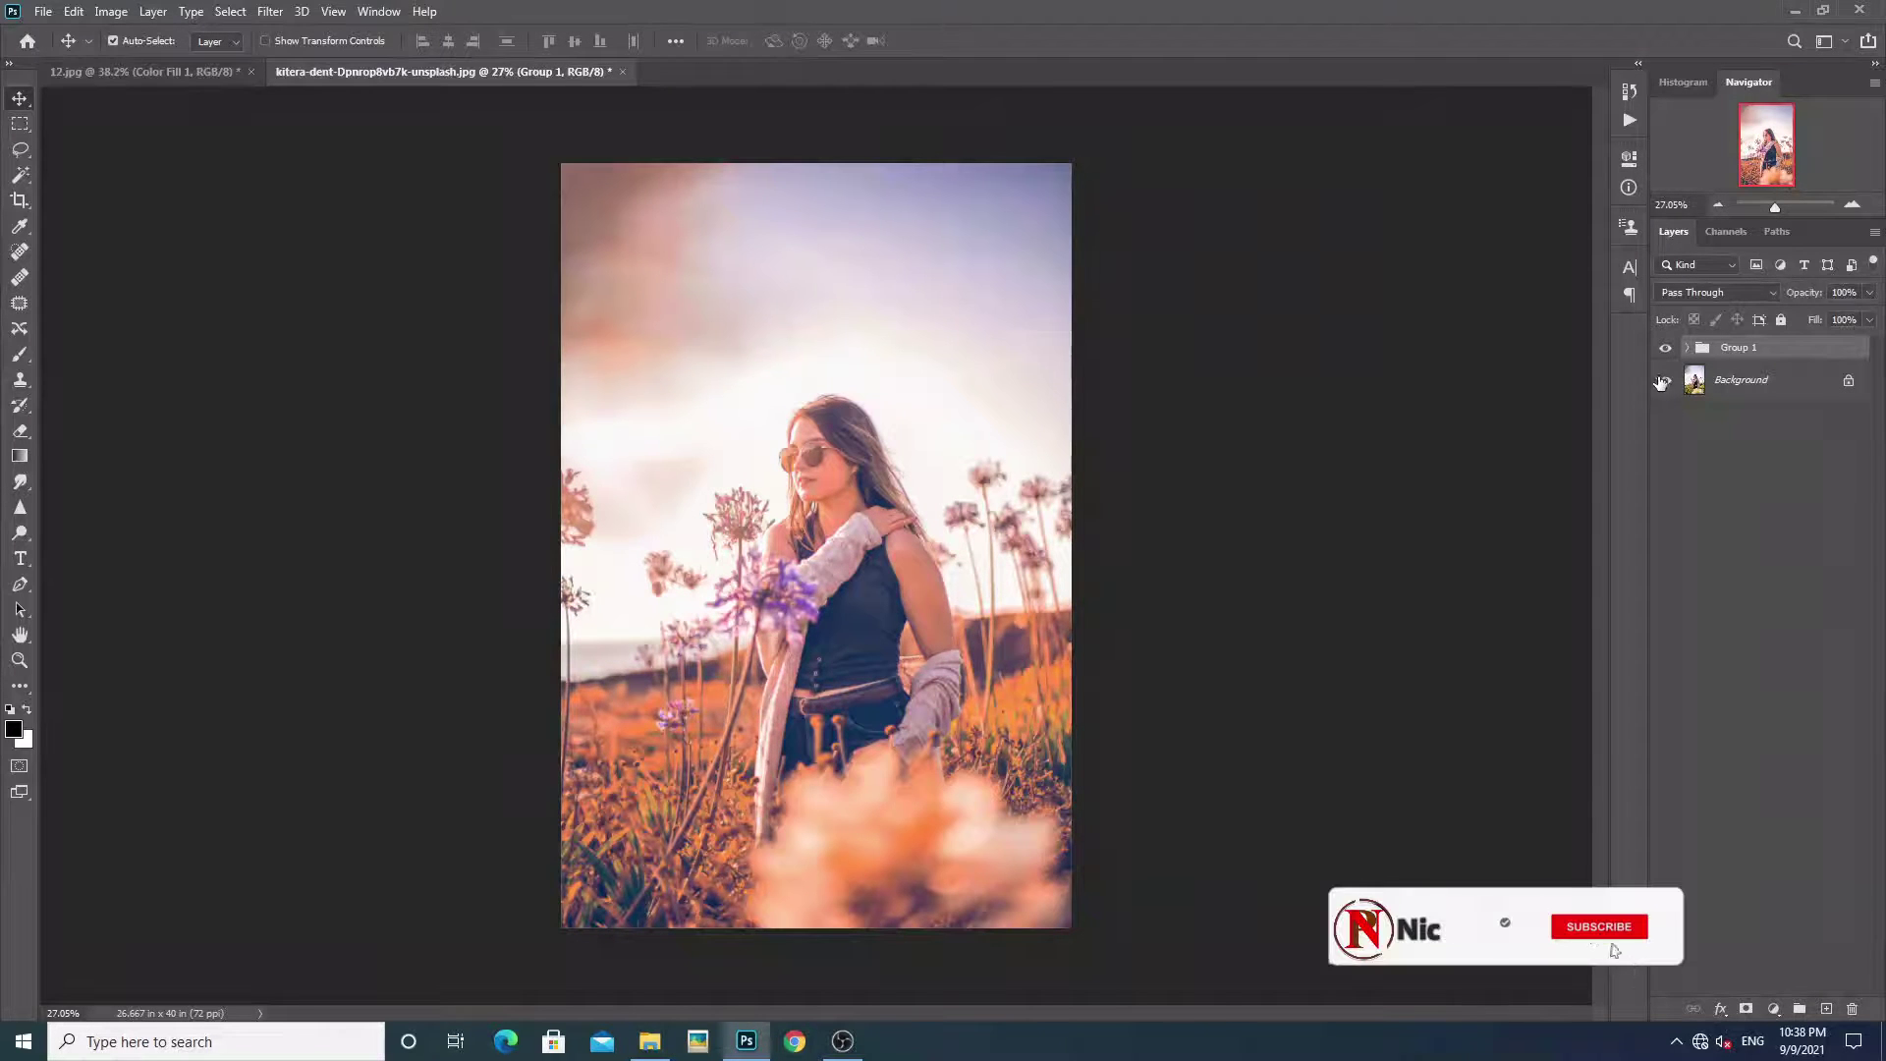
{"action": "left_click", "coordinate": [1666, 349]}
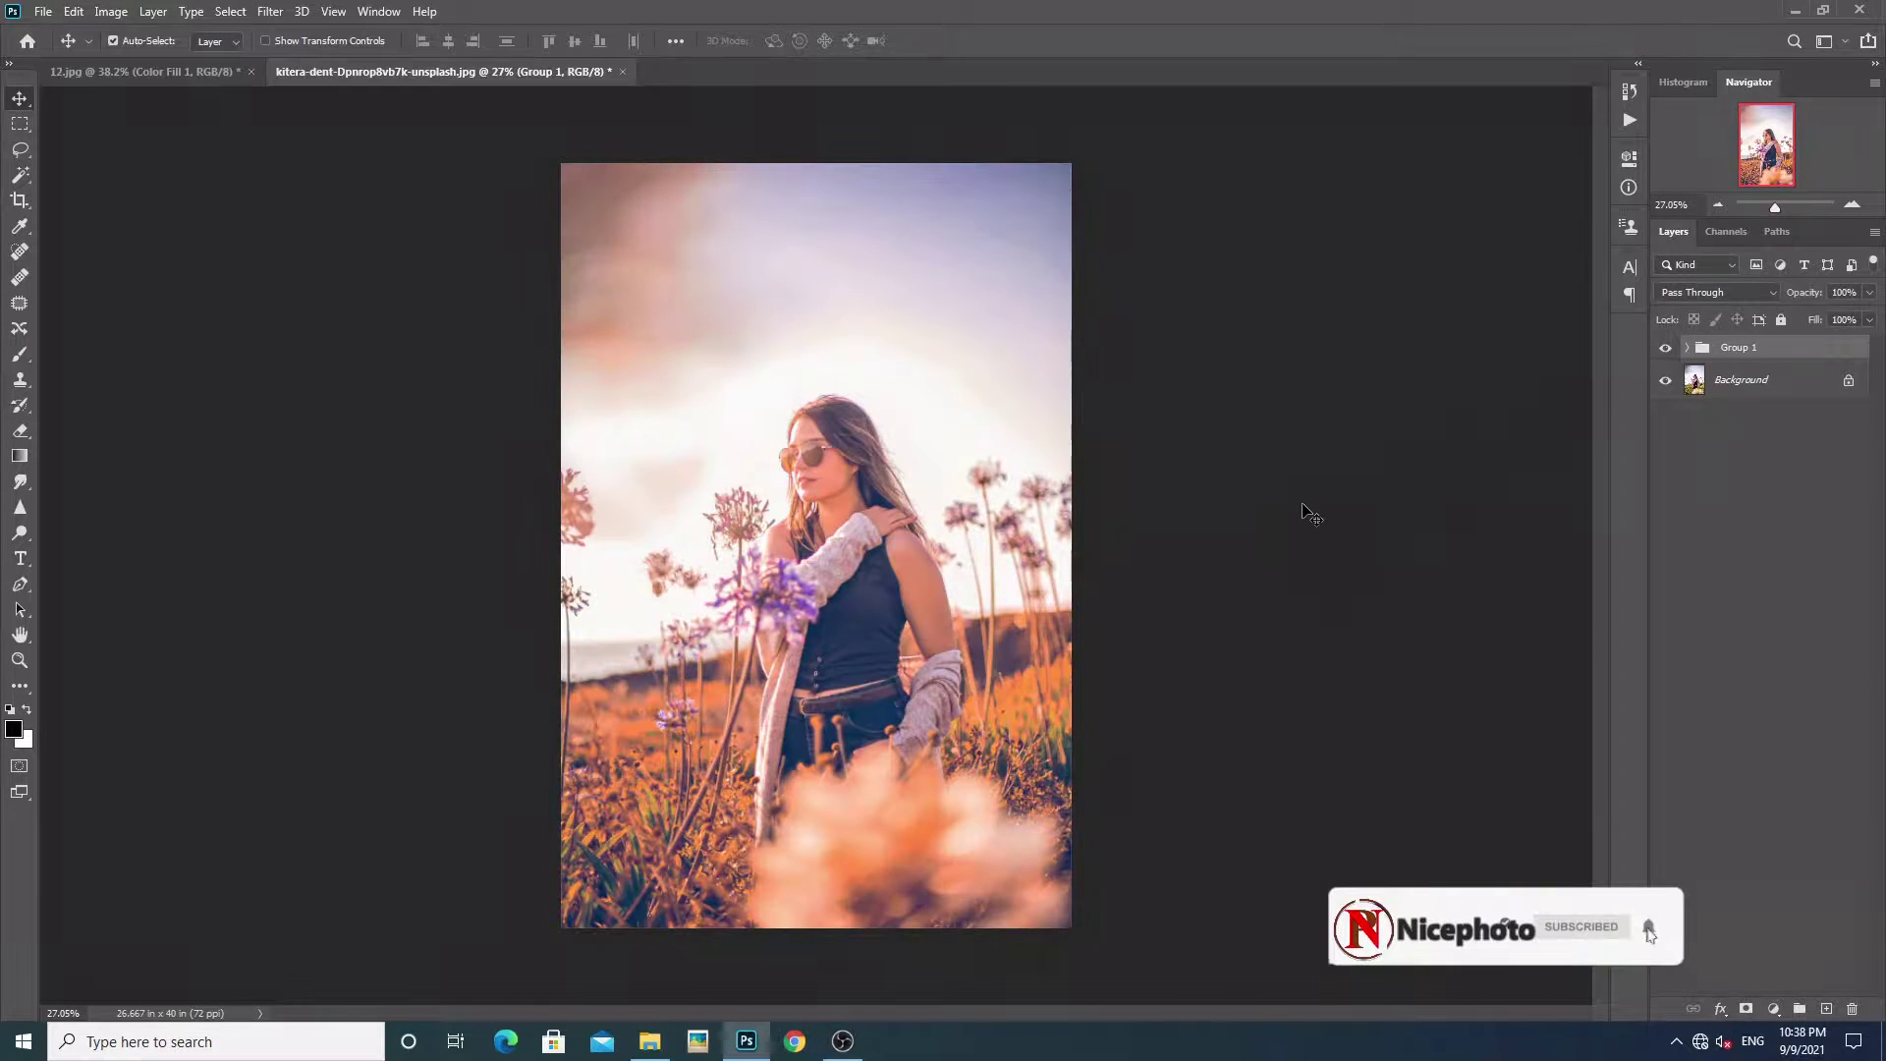
{"action": "scroll", "coordinate": [1305, 508], "scroll_direction": "down", "scroll_amount": 1}
{"action": "scroll", "coordinate": [1307, 512], "scroll_direction": "down", "scroll_amount": 1}
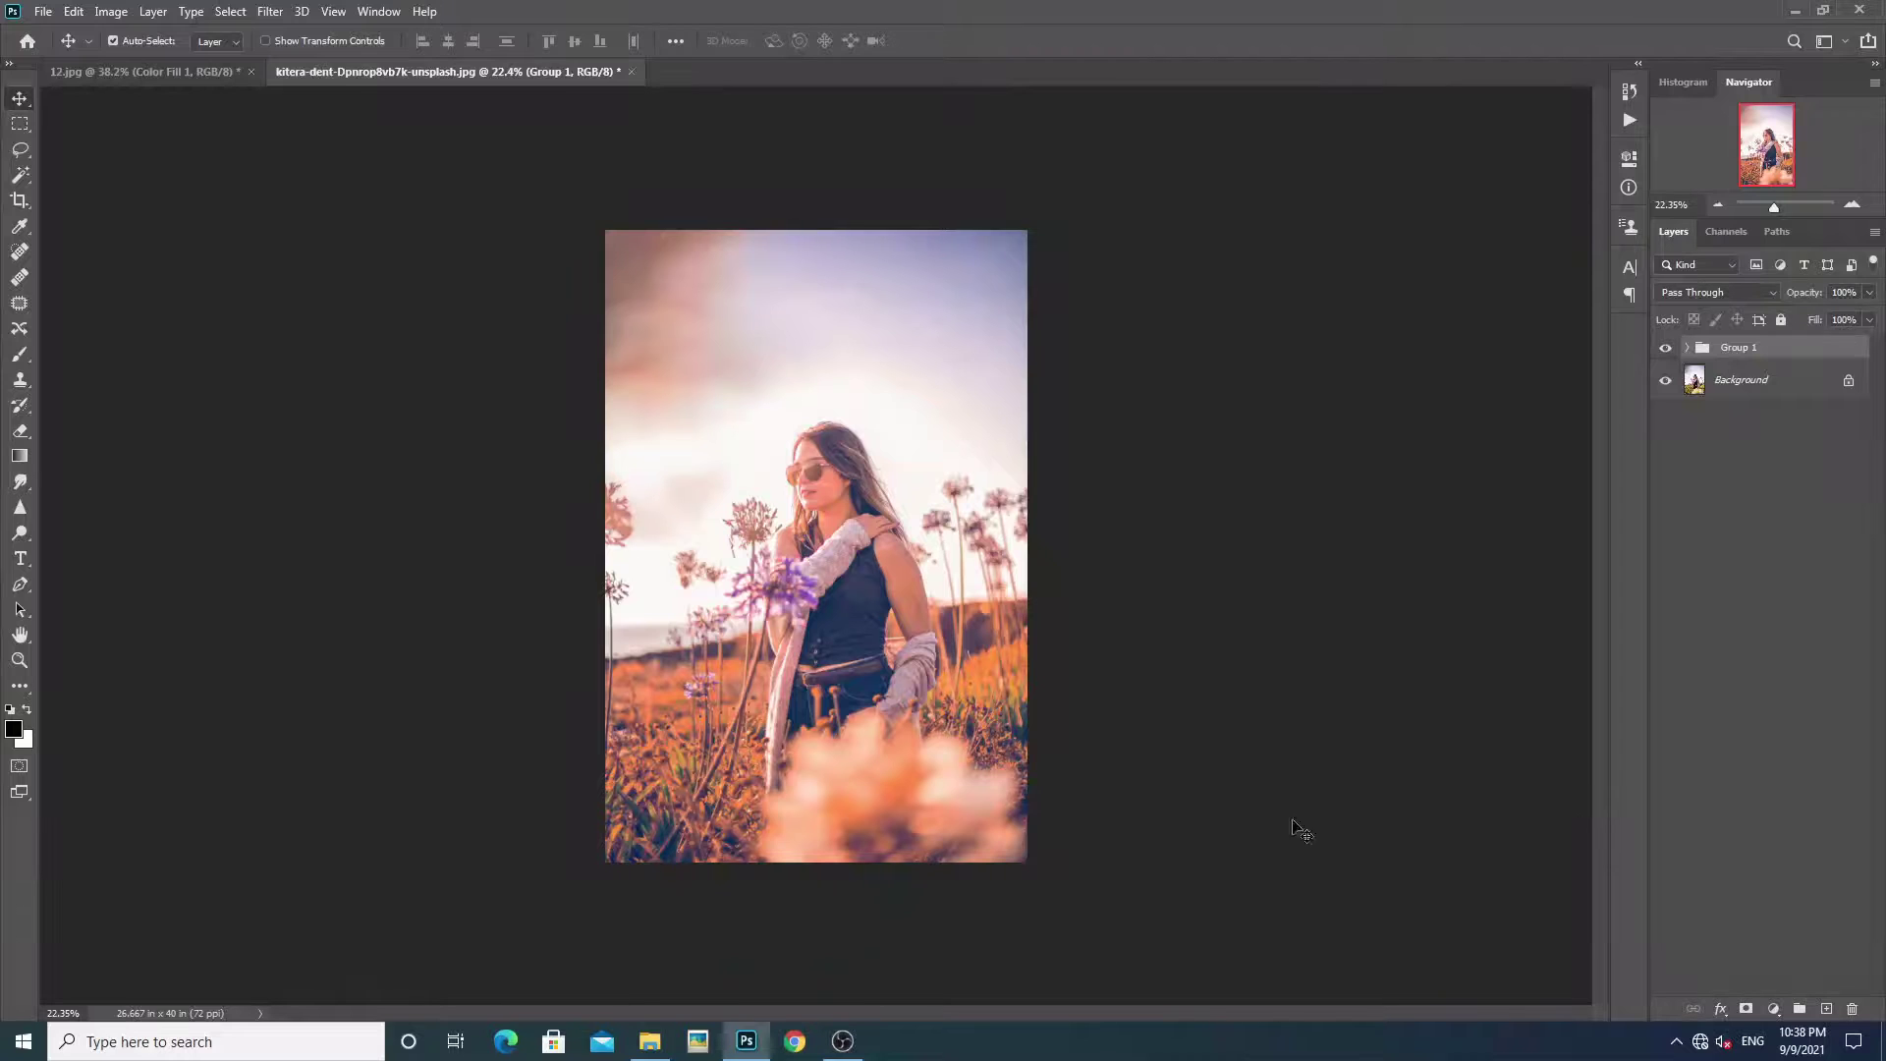